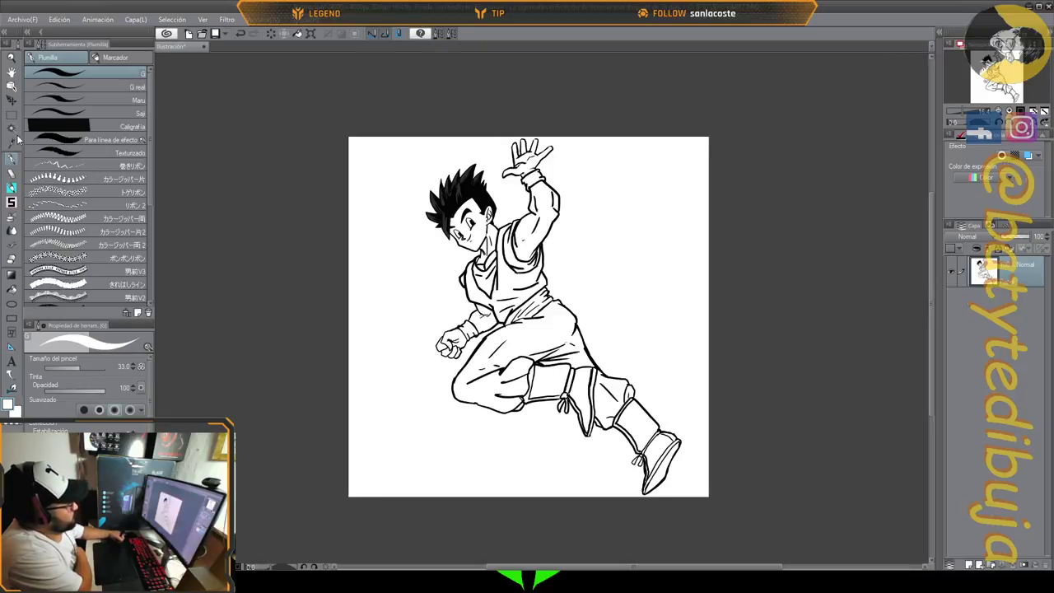
# Try to fill the background around the character with bright cyan.
pyautogui.click(11, 290)
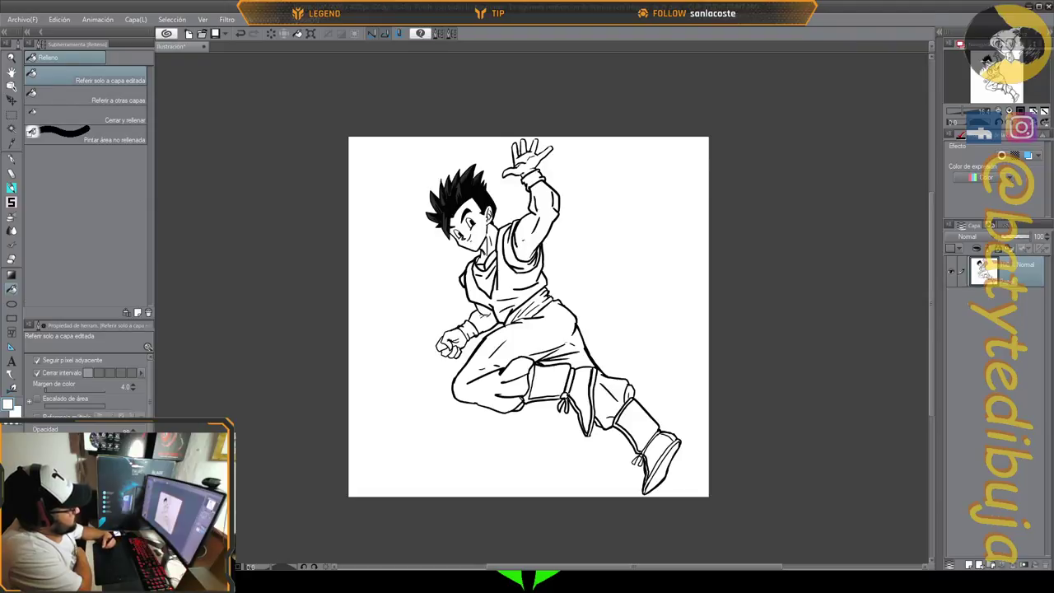
pyautogui.click(91, 504)
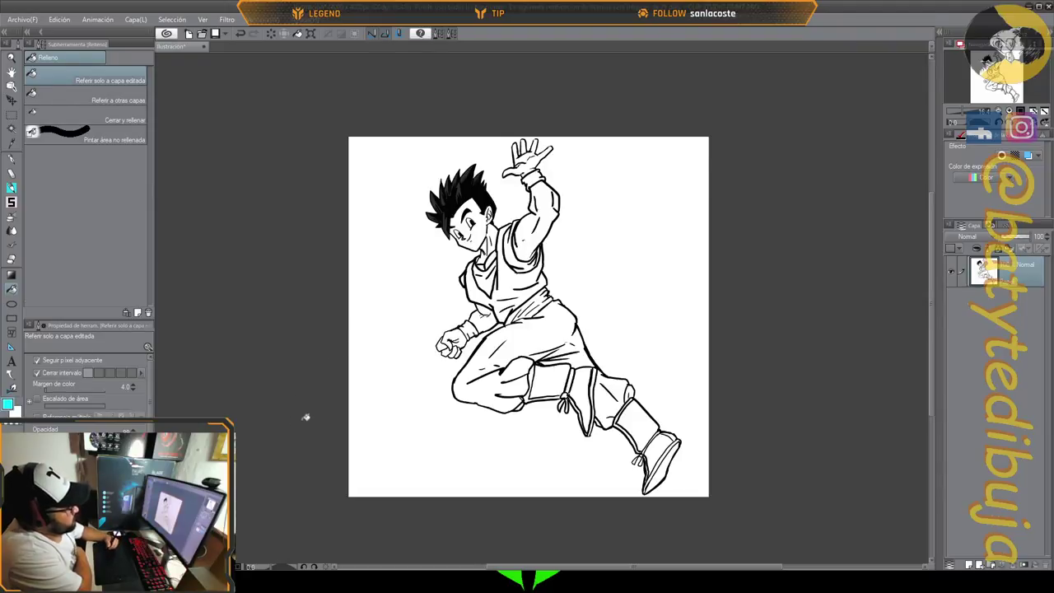
pyautogui.click(378, 352)
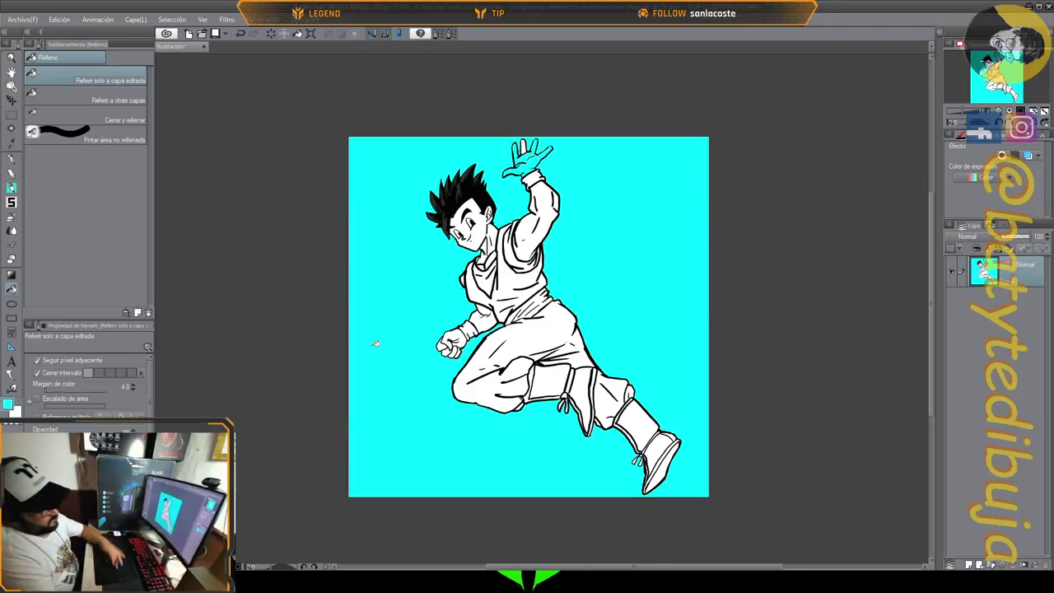
pyautogui.hotkey('ctrl', 'z')
# Close the gap in the raised hand's outline at the palm with the G pen in the lineart's black.
pyautogui.scroll(3, 555, 113)
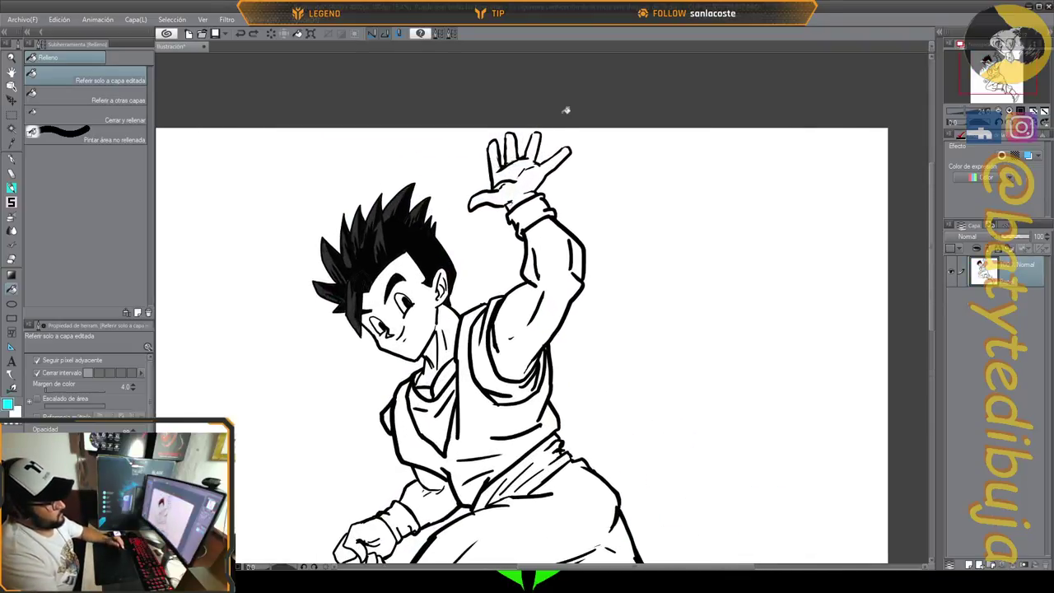
pyautogui.scroll(1, 566, 110)
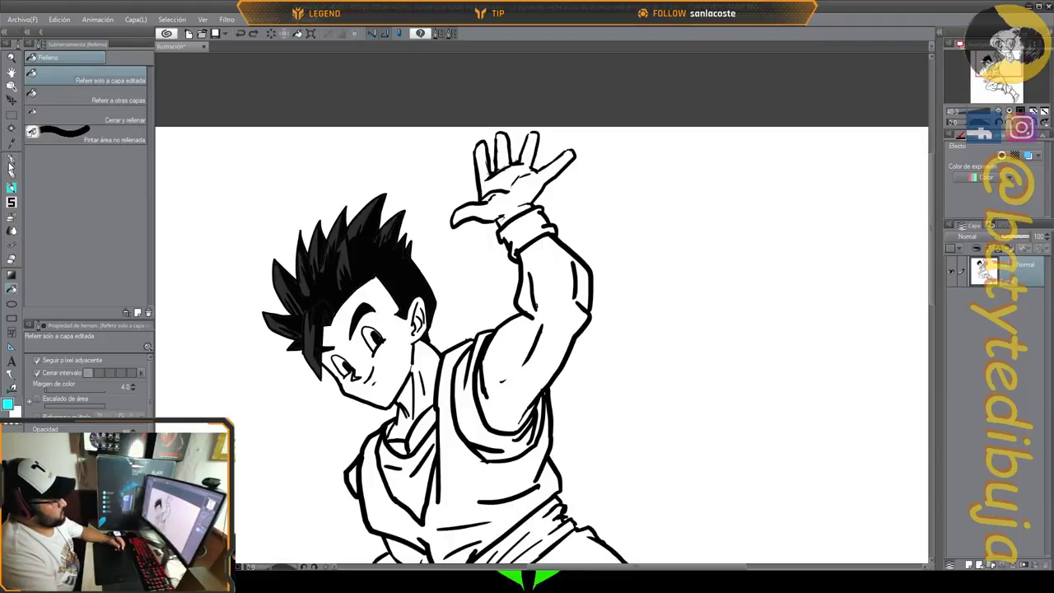
pyautogui.click(11, 159)
pyautogui.rightClick(404, 276)
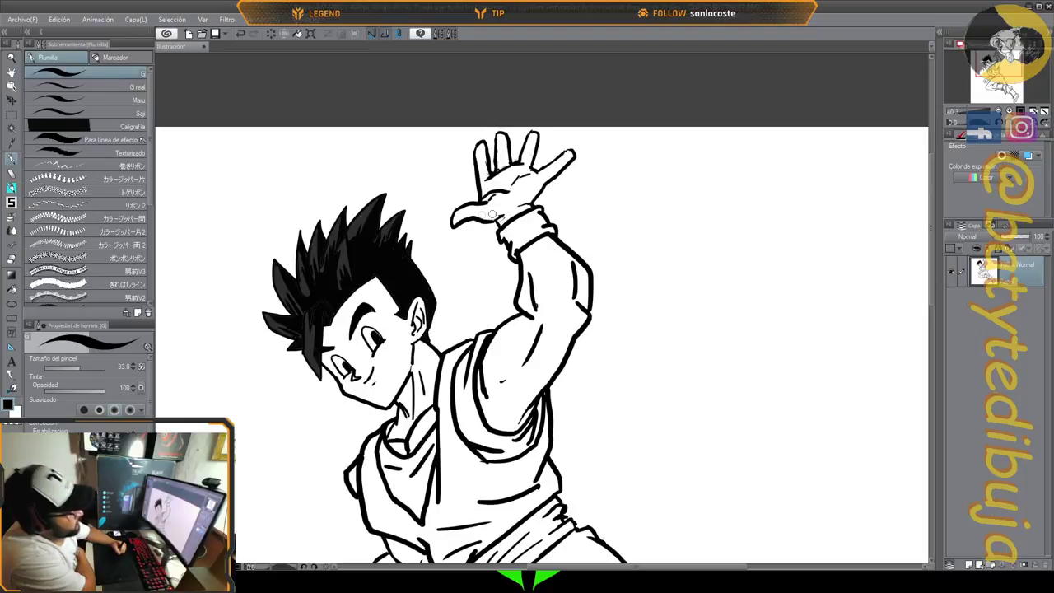
# Fill the background around the character with bright cyan and check the whole canvas for leaks.
pyautogui.click(12, 288)
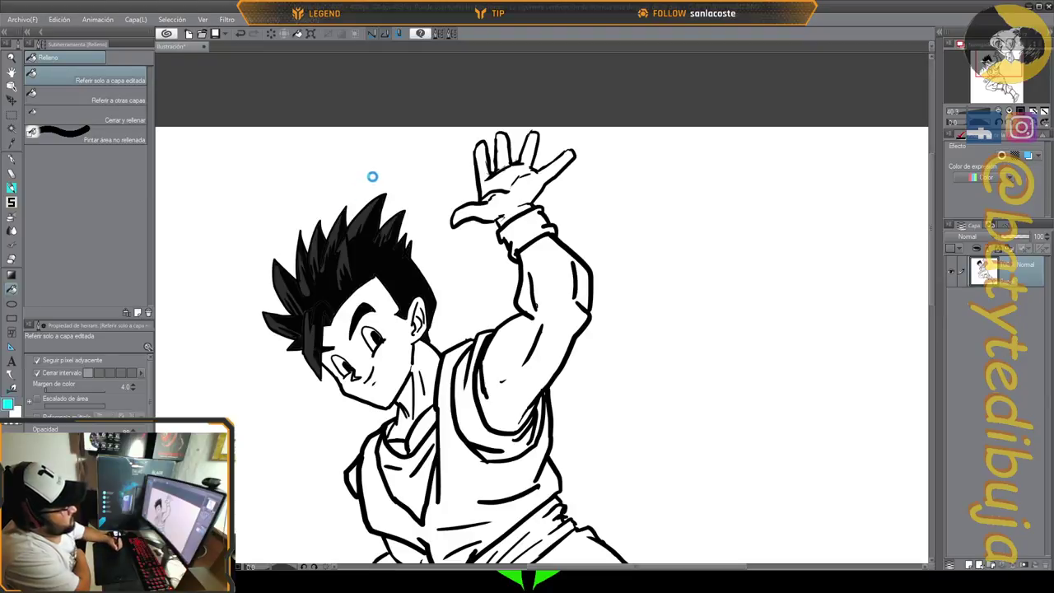
pyautogui.click(364, 153)
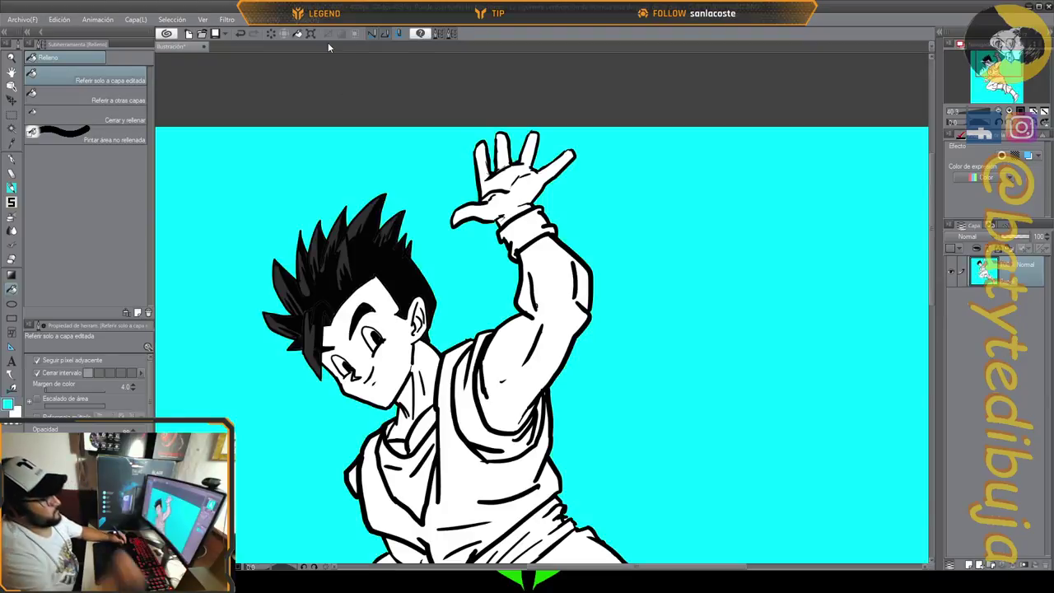
pyautogui.hotkey('ctrl', '-')
pyautogui.hotkey('ctrl', '-')
pyautogui.hotkey('ctrl', '-')
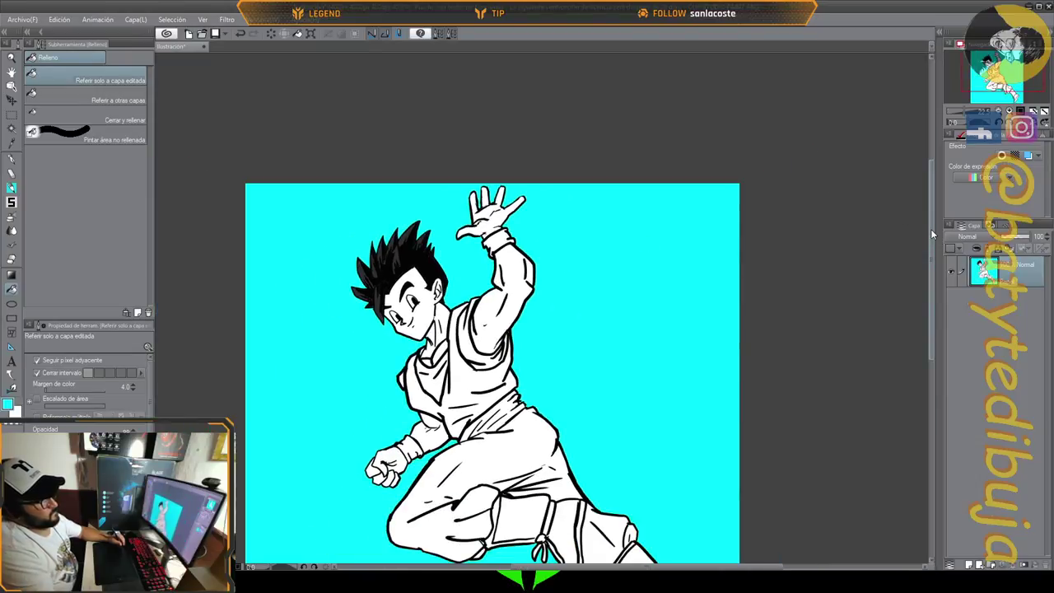
pyautogui.moveTo(931, 230); pyautogui.dragTo(923, 288)
pyautogui.scroll(-1, 729, 254)
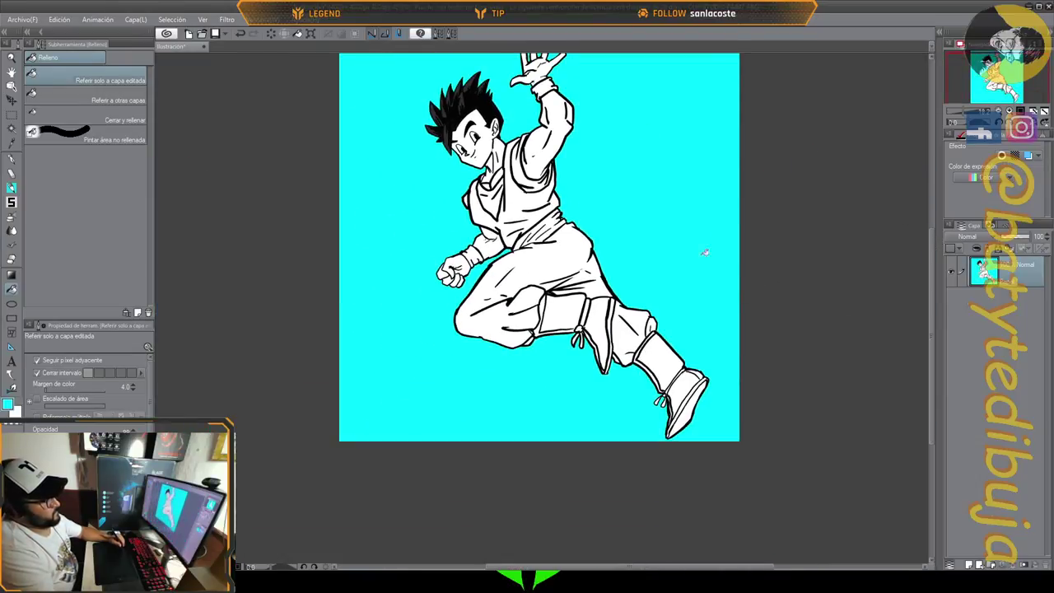
pyautogui.scroll(-1, 661, 292)
pyautogui.scroll(4, 603, 154)
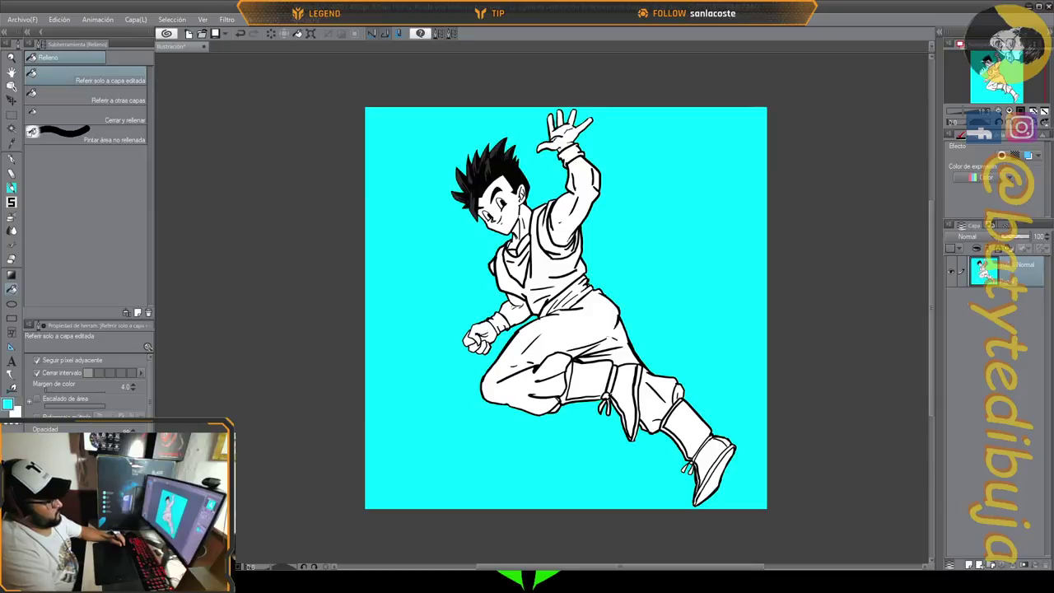
# Refill the background with a darker teal and select that area with automatic selection.
pyautogui.click(86, 495)
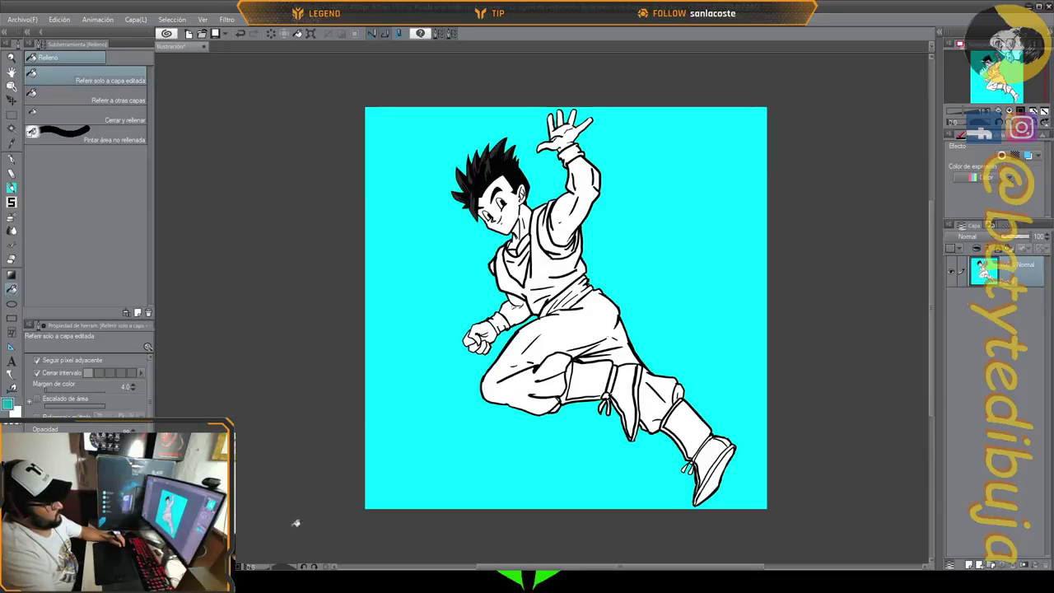
pyautogui.click(430, 381)
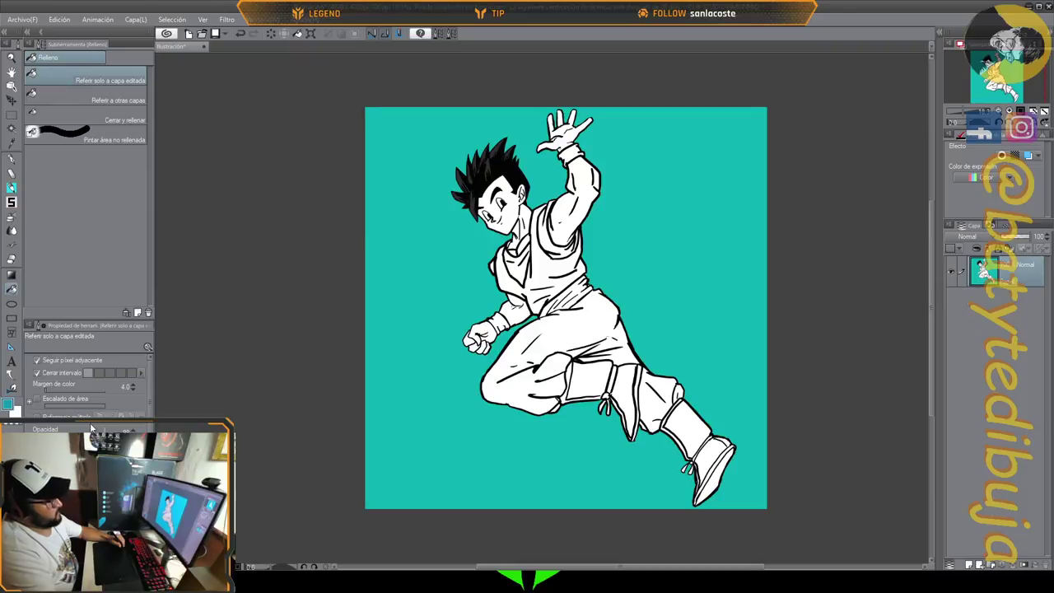
pyautogui.click(11, 128)
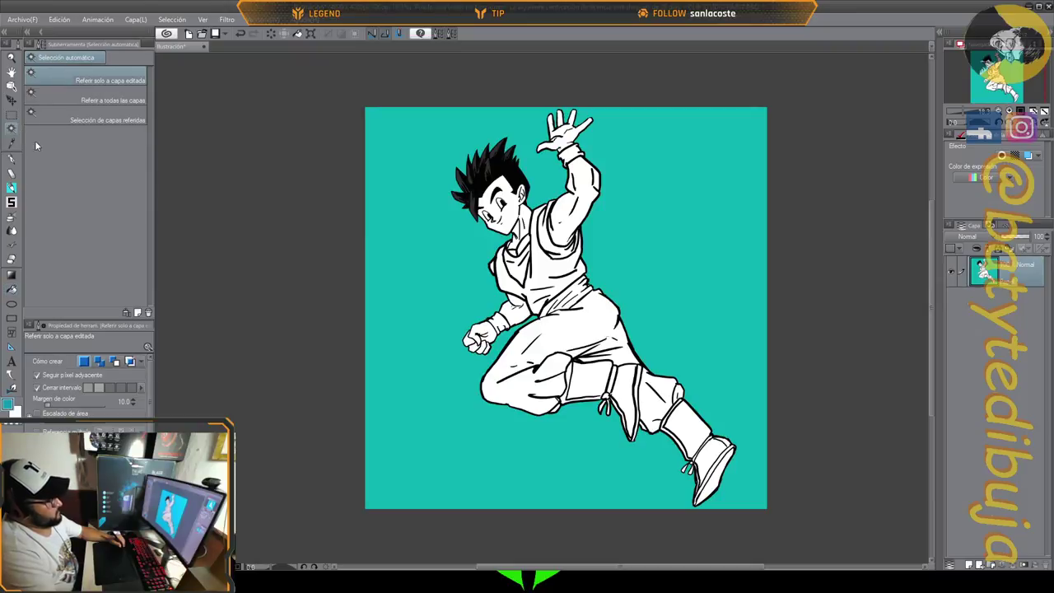
pyautogui.click(431, 320)
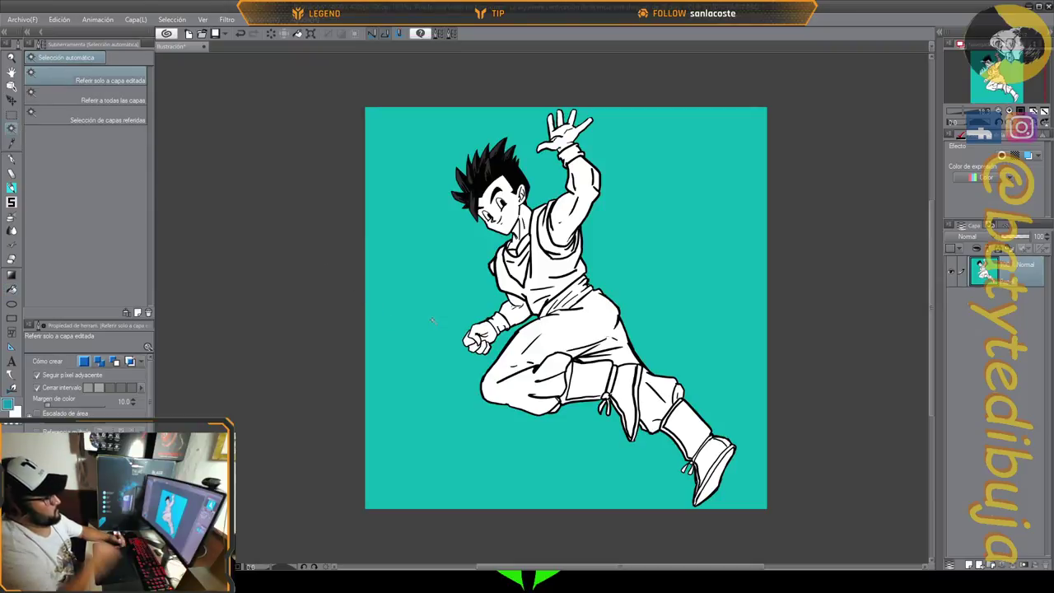
# Paint white clouds behind the legs and across the lower background with the Rellenar mono marker at size 56.4.
pyautogui.click(13, 159)
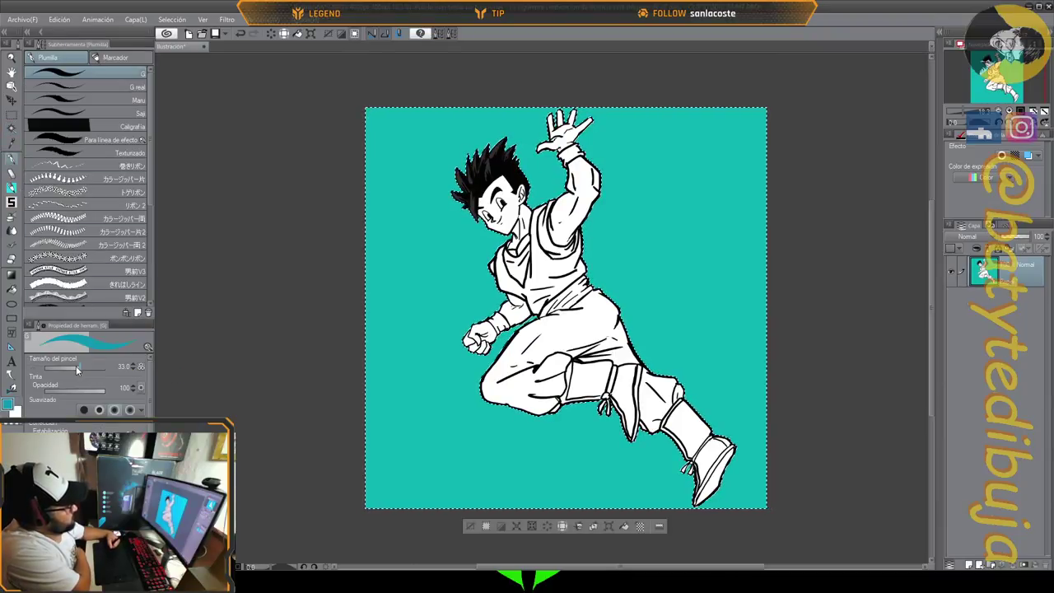
pyautogui.click(100, 60)
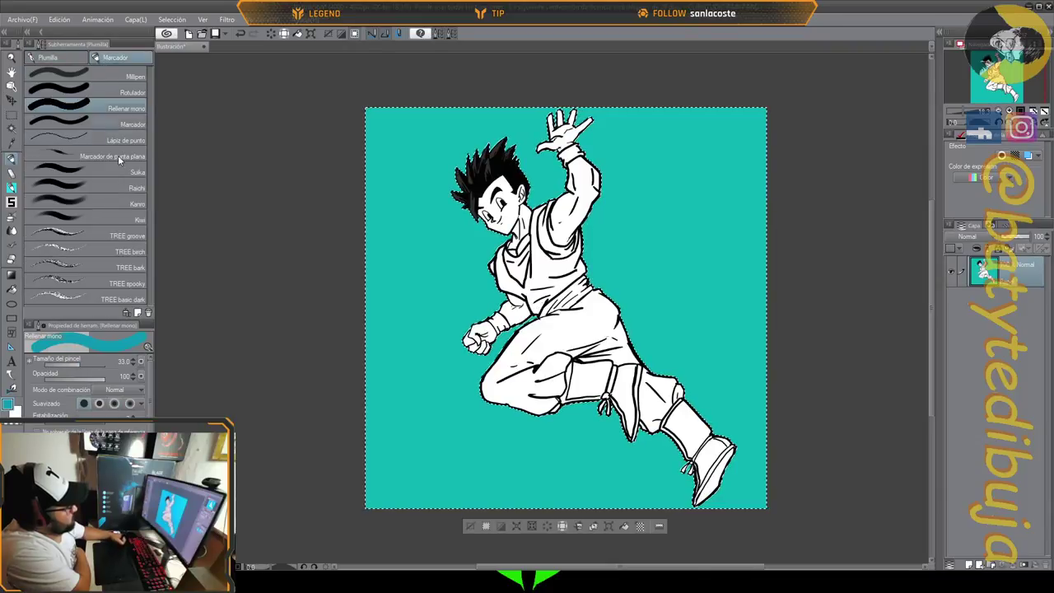
pyautogui.moveTo(81, 366); pyautogui.dragTo(83, 366)
pyautogui.rightClick(534, 394)
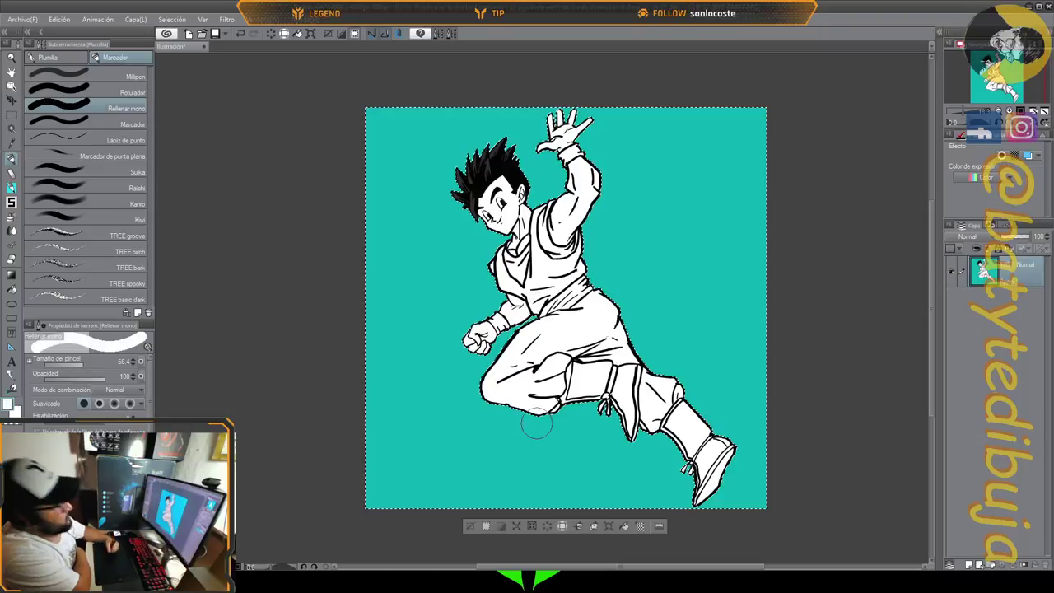
pyautogui.moveTo(764, 418)
pyautogui.mouseDown()
pyautogui.moveTo(587, 437)
pyautogui.moveTo(683, 454)
pyautogui.moveTo(731, 438)
pyautogui.moveTo(572, 450)
pyautogui.moveTo(540, 440)
pyautogui.mouseUp()
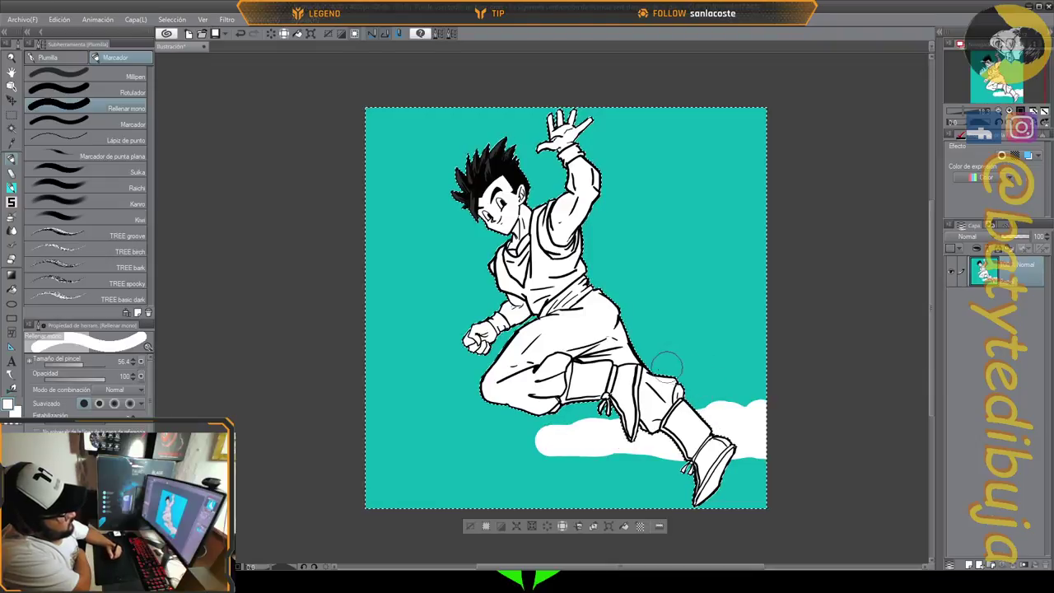
pyautogui.moveTo(667, 364)
pyautogui.mouseDown()
pyautogui.moveTo(569, 340)
pyautogui.moveTo(523, 363)
pyautogui.moveTo(422, 360)
pyautogui.moveTo(488, 372)
pyautogui.moveTo(354, 375)
pyautogui.moveTo(451, 375)
pyautogui.moveTo(342, 395)
pyautogui.moveTo(369, 391)
pyautogui.moveTo(339, 419)
pyautogui.moveTo(441, 425)
pyautogui.moveTo(334, 437)
pyautogui.moveTo(429, 435)
pyautogui.moveTo(345, 441)
pyautogui.moveTo(466, 389)
pyautogui.moveTo(494, 397)
pyautogui.mouseUp()
# Paint white clouds on both sides of the character at the height of the face and upper arm.
pyautogui.moveTo(791, 219)
pyautogui.mouseDown()
pyautogui.moveTo(631, 223)
pyautogui.moveTo(767, 210)
pyautogui.moveTo(734, 207)
pyautogui.moveTo(591, 227)
pyautogui.mouseUp()
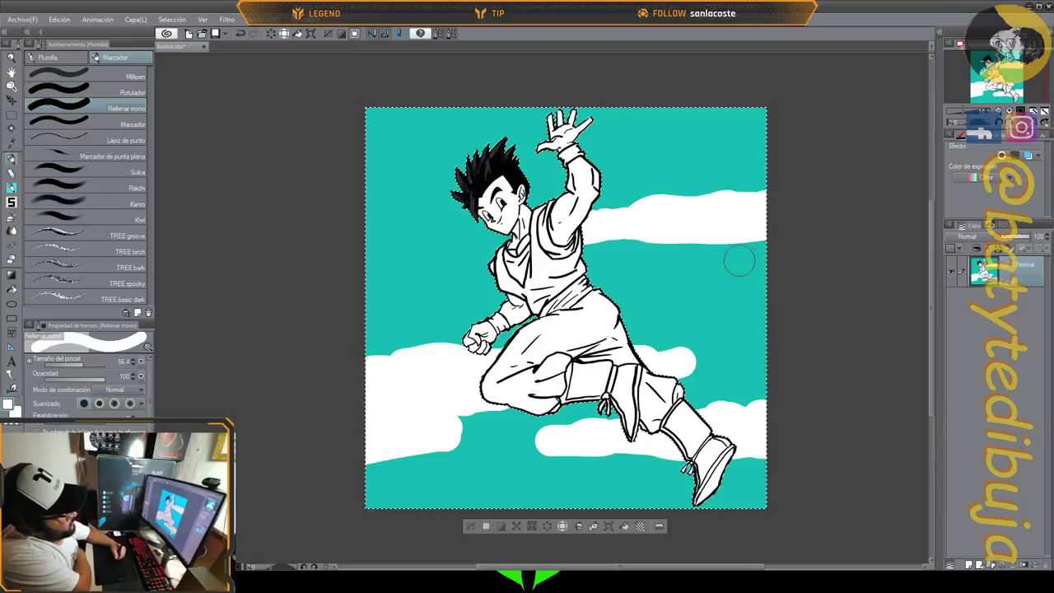
pyautogui.moveTo(740, 261)
pyautogui.mouseDown()
pyautogui.moveTo(762, 276)
pyautogui.moveTo(719, 267)
pyautogui.moveTo(742, 258)
pyautogui.moveTo(733, 253)
pyautogui.moveTo(575, 223)
pyautogui.mouseUp()
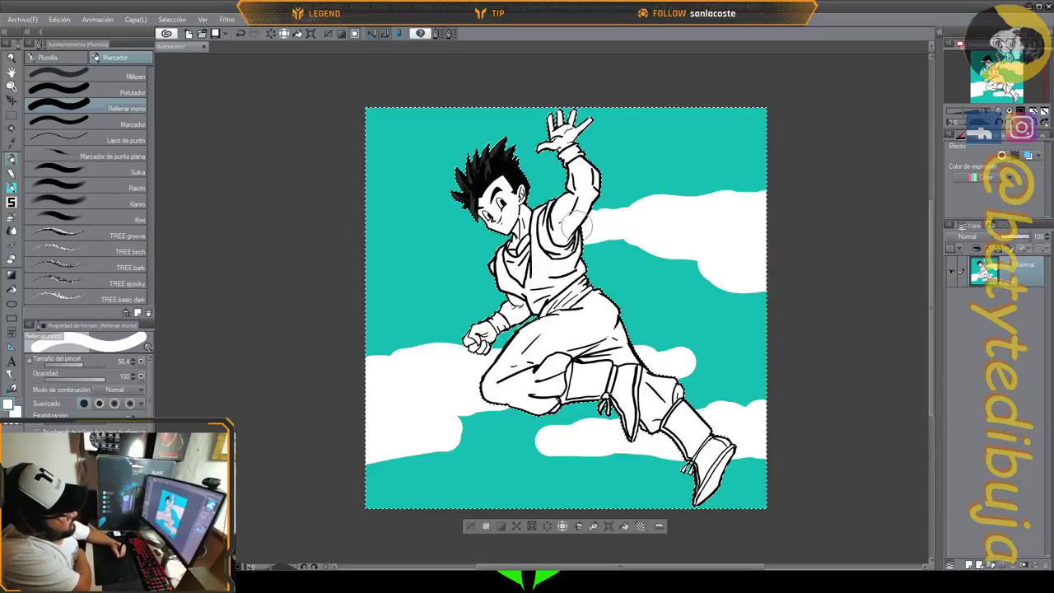
pyautogui.moveTo(437, 242)
pyautogui.mouseDown()
pyautogui.moveTo(459, 237)
pyautogui.moveTo(332, 217)
pyautogui.moveTo(404, 233)
pyautogui.moveTo(353, 249)
pyautogui.mouseUp()
# Trim the underside of the upper-right cloud with the background teal and paint a white cloud in the canvas's upper-left corner.
pyautogui.keyDown('alt'); pyautogui.click(423, 269); pyautogui.keyUp('alt')
pyautogui.moveTo(738, 254)
pyautogui.mouseDown()
pyautogui.moveTo(770, 258)
pyautogui.moveTo(710, 263)
pyautogui.moveTo(782, 277)
pyautogui.moveTo(751, 284)
pyautogui.moveTo(715, 257)
pyautogui.moveTo(644, 241)
pyautogui.moveTo(615, 250)
pyautogui.mouseUp()
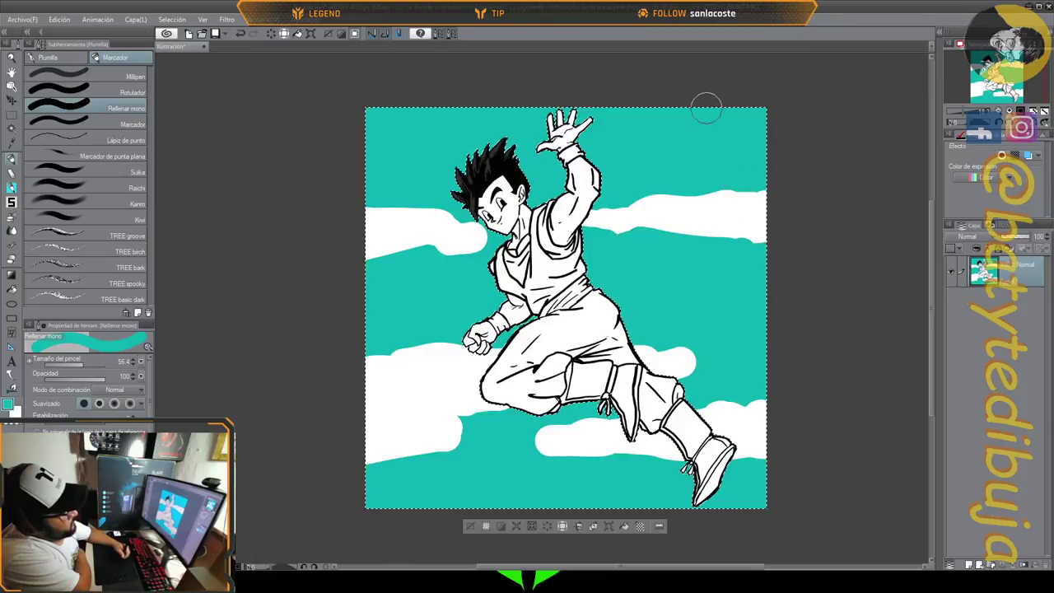
pyautogui.press('x')
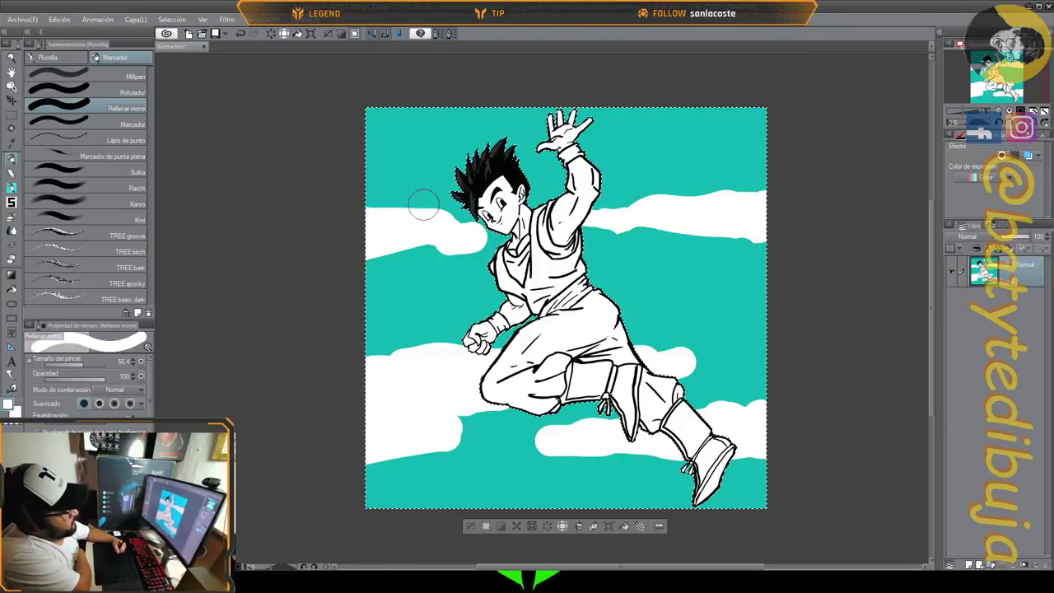
pyautogui.moveTo(353, 136)
pyautogui.mouseDown()
pyautogui.moveTo(402, 107)
pyautogui.moveTo(348, 120)
pyautogui.mouseUp()
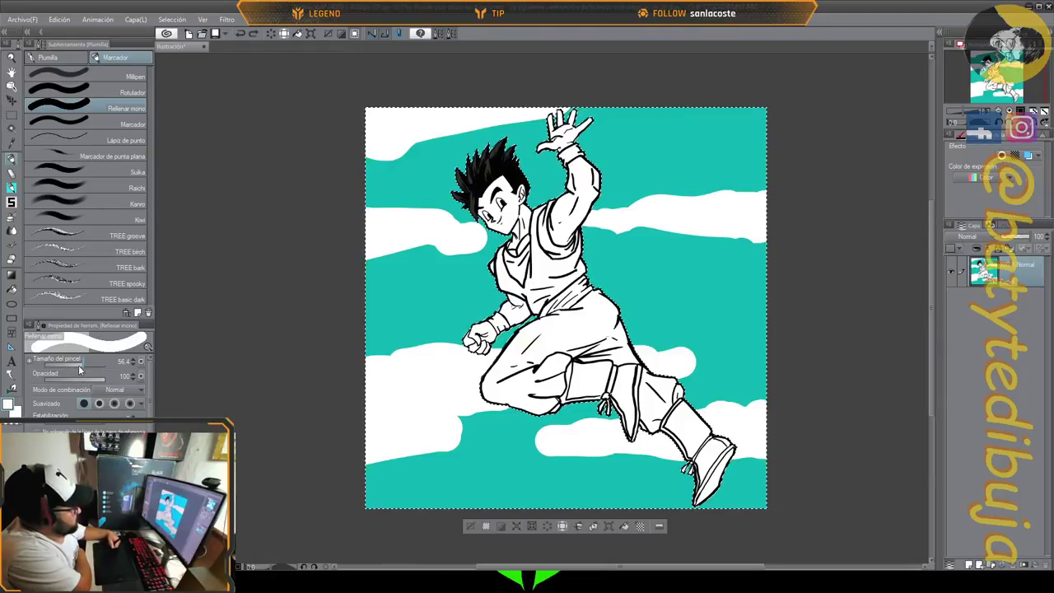
# Paint a large white wing silhouette behind the character's back with the marker at size 30.2.
pyautogui.moveTo(79, 371); pyautogui.dragTo(79, 368)
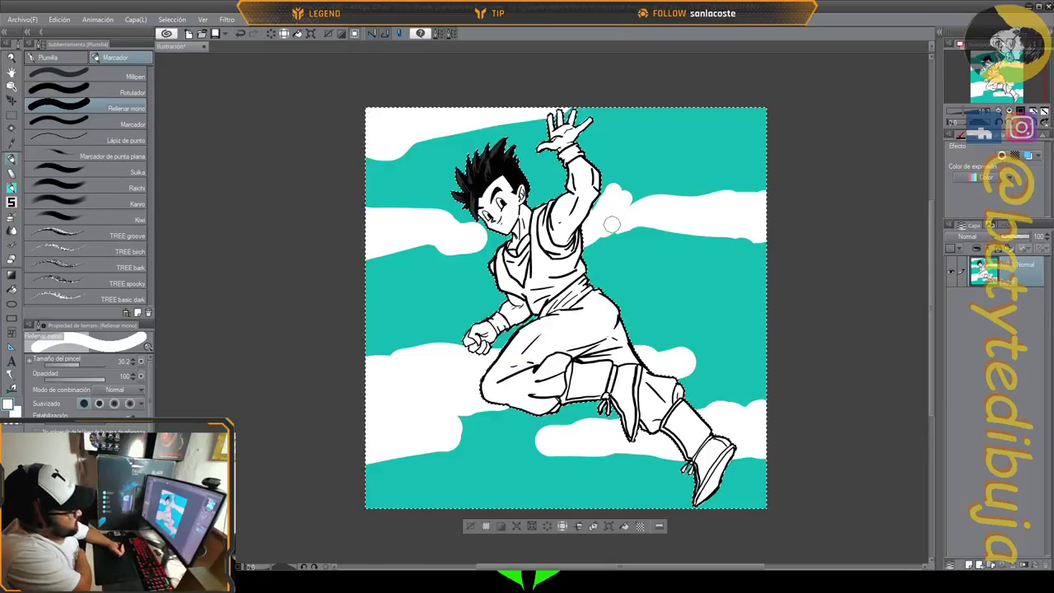
pyautogui.moveTo(613, 191)
pyautogui.mouseDown()
pyautogui.moveTo(626, 142)
pyautogui.moveTo(655, 166)
pyautogui.mouseUp()
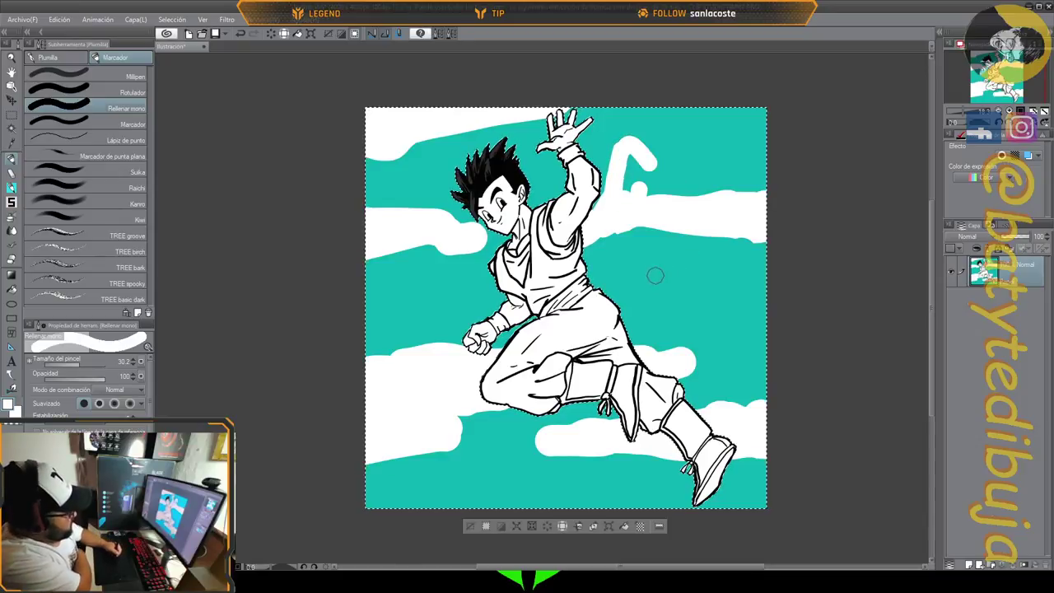
pyautogui.moveTo(619, 154)
pyautogui.mouseDown()
pyautogui.moveTo(637, 130)
pyautogui.moveTo(673, 171)
pyautogui.moveTo(731, 396)
pyautogui.moveTo(682, 330)
pyautogui.moveTo(666, 288)
pyautogui.mouseUp()
pyautogui.moveTo(694, 333)
pyautogui.mouseDown()
pyautogui.moveTo(653, 277)
pyautogui.moveTo(641, 219)
pyautogui.moveTo(636, 233)
pyautogui.moveTo(629, 221)
pyautogui.moveTo(587, 251)
pyautogui.moveTo(632, 206)
pyautogui.moveTo(631, 158)
pyautogui.moveTo(647, 221)
pyautogui.moveTo(652, 154)
pyautogui.moveTo(664, 270)
pyautogui.moveTo(684, 290)
pyautogui.moveTo(667, 246)
pyautogui.moveTo(707, 349)
pyautogui.moveTo(661, 175)
pyautogui.moveTo(694, 341)
pyautogui.moveTo(747, 422)
pyautogui.moveTo(704, 317)
pyautogui.moveTo(707, 372)
pyautogui.moveTo(662, 276)
pyautogui.moveTo(704, 173)
pyautogui.moveTo(623, 252)
pyautogui.moveTo(626, 218)
pyautogui.moveTo(595, 254)
pyautogui.moveTo(662, 234)
pyautogui.mouseUp()
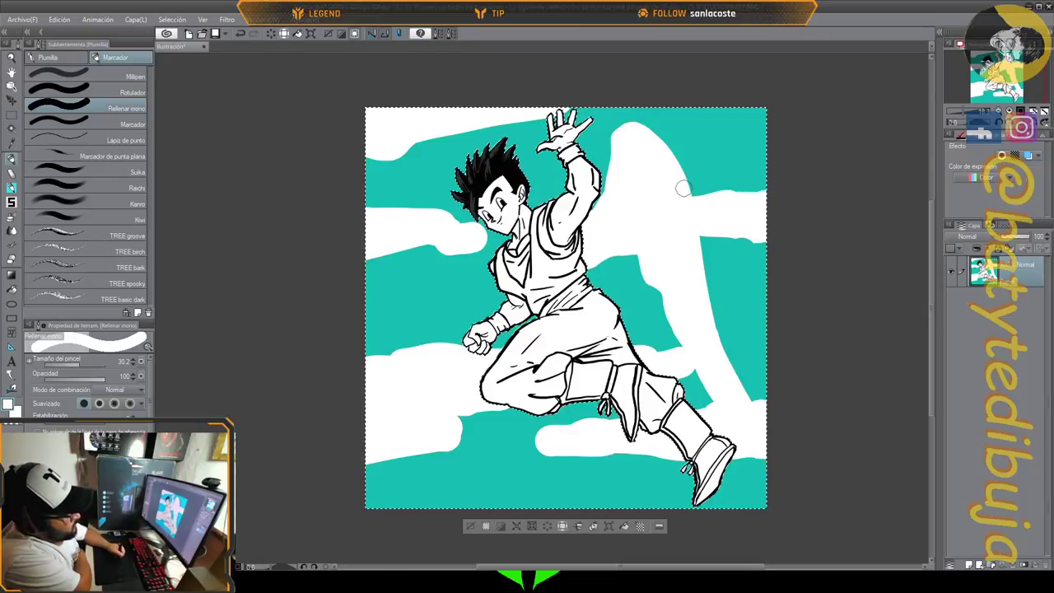
pyautogui.moveTo(684, 189)
pyautogui.mouseDown()
pyautogui.moveTo(691, 156)
pyautogui.moveTo(691, 174)
pyautogui.moveTo(676, 169)
pyautogui.moveTo(694, 159)
pyautogui.moveTo(700, 193)
pyautogui.moveTo(677, 398)
pyautogui.mouseUp()
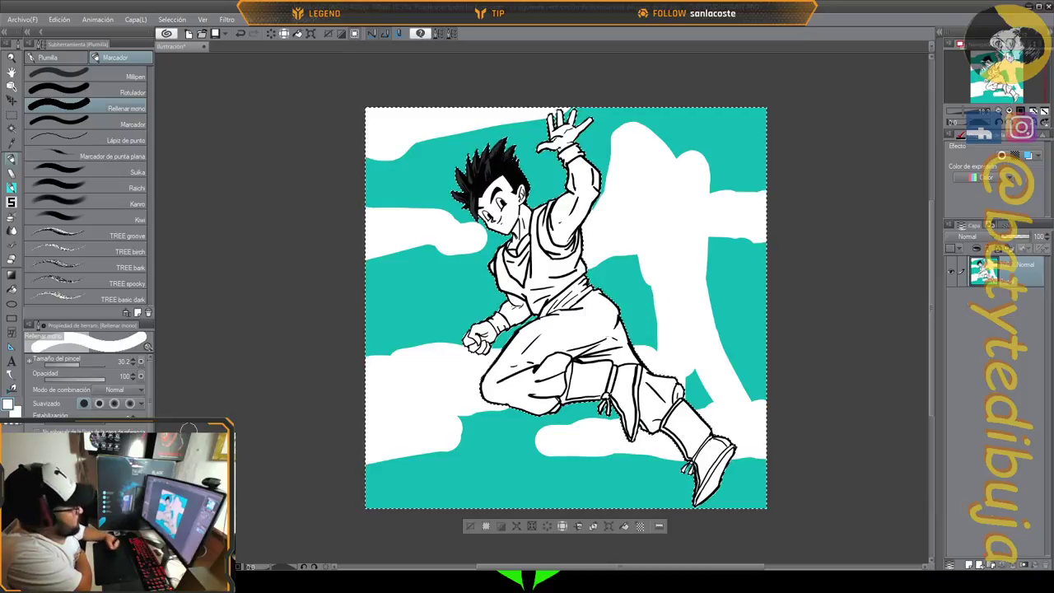
# Outline the wing's inner edge and its long outer edge down to the tip in black with the G pen at size 43.1.
pyautogui.press('x')
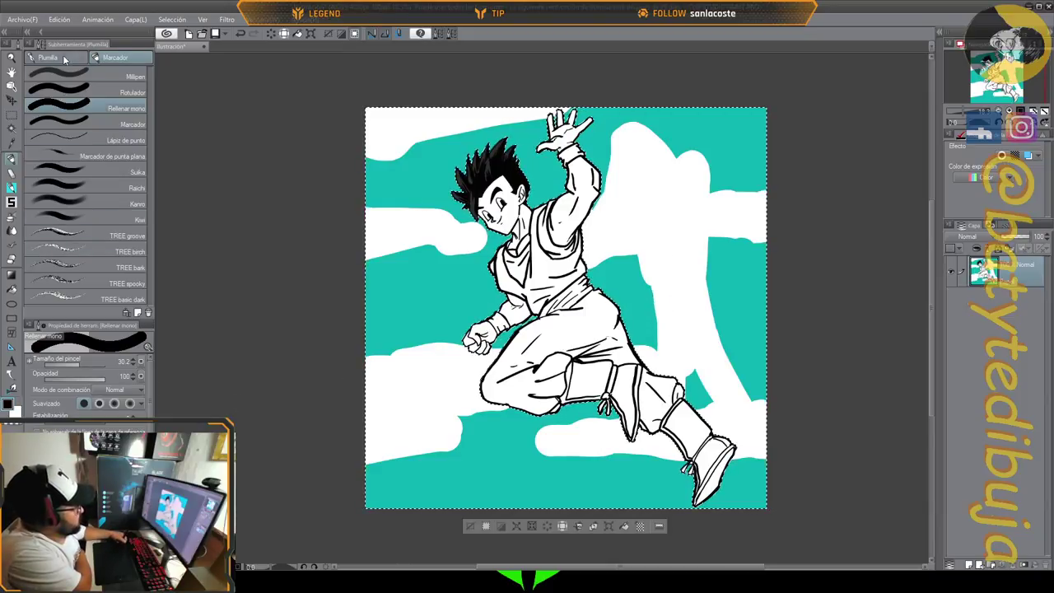
pyautogui.click(64, 59)
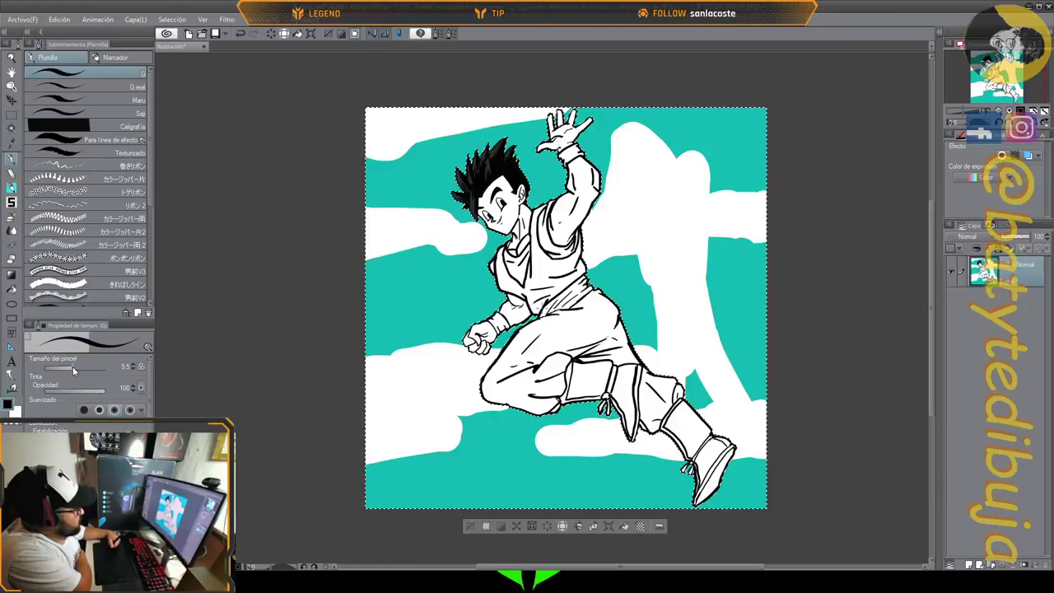
pyautogui.moveTo(73, 366); pyautogui.dragTo(78, 365)
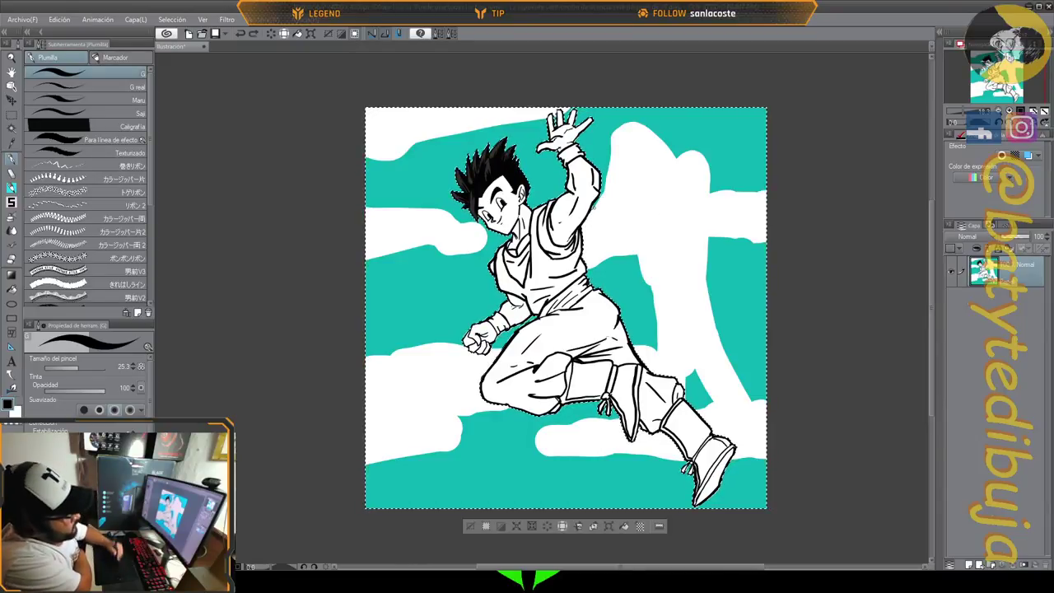
pyautogui.click(79, 369)
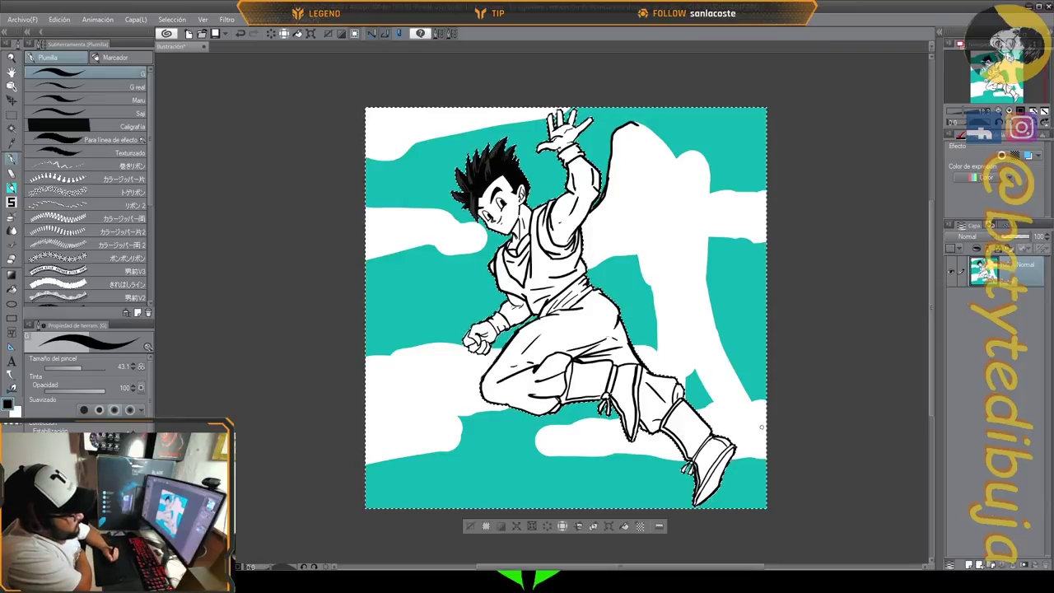
pyautogui.moveTo(762, 427); pyautogui.dragTo(724, 323)
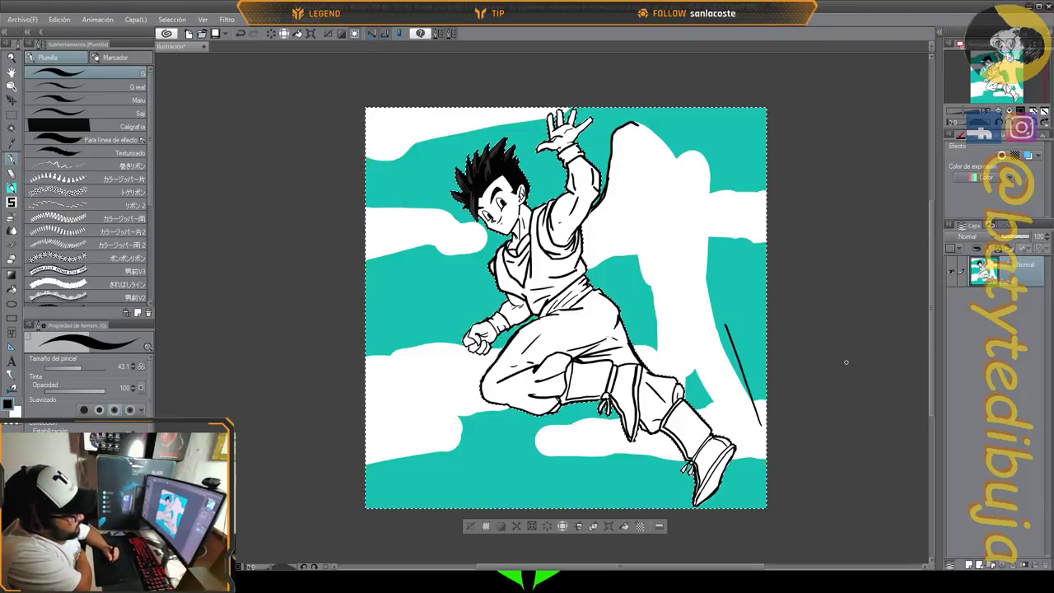
pyautogui.hotkey('ctrl', 'z')
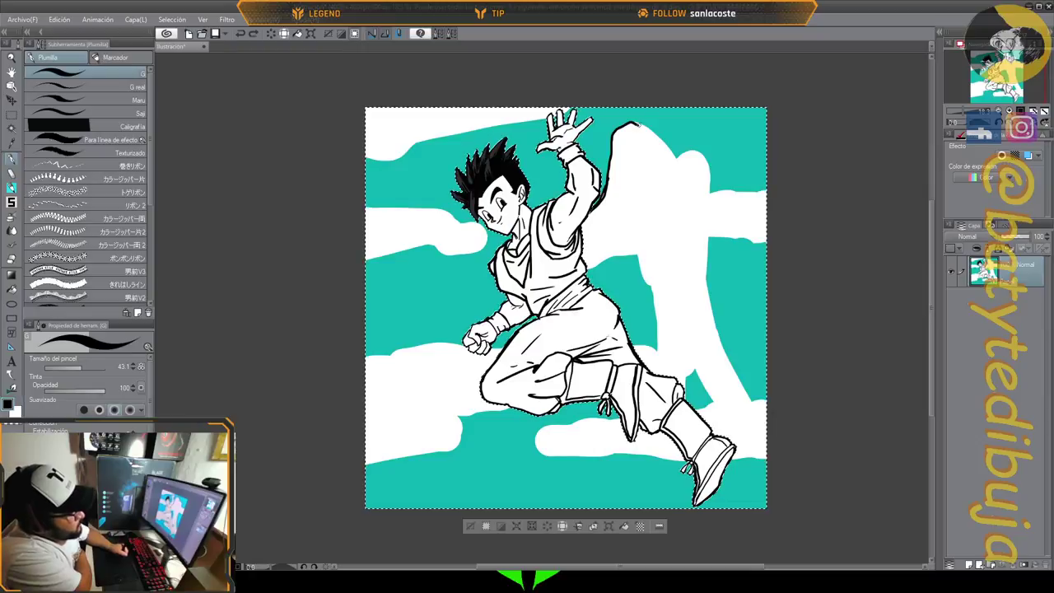
pyautogui.moveTo(643, 129)
pyautogui.mouseDown()
pyautogui.moveTo(692, 191)
pyautogui.moveTo(708, 319)
pyautogui.moveTo(763, 437)
pyautogui.moveTo(700, 320)
pyautogui.moveTo(687, 280)
pyautogui.moveTo(690, 211)
pyautogui.moveTo(633, 134)
pyautogui.moveTo(620, 138)
pyautogui.mouseUp()
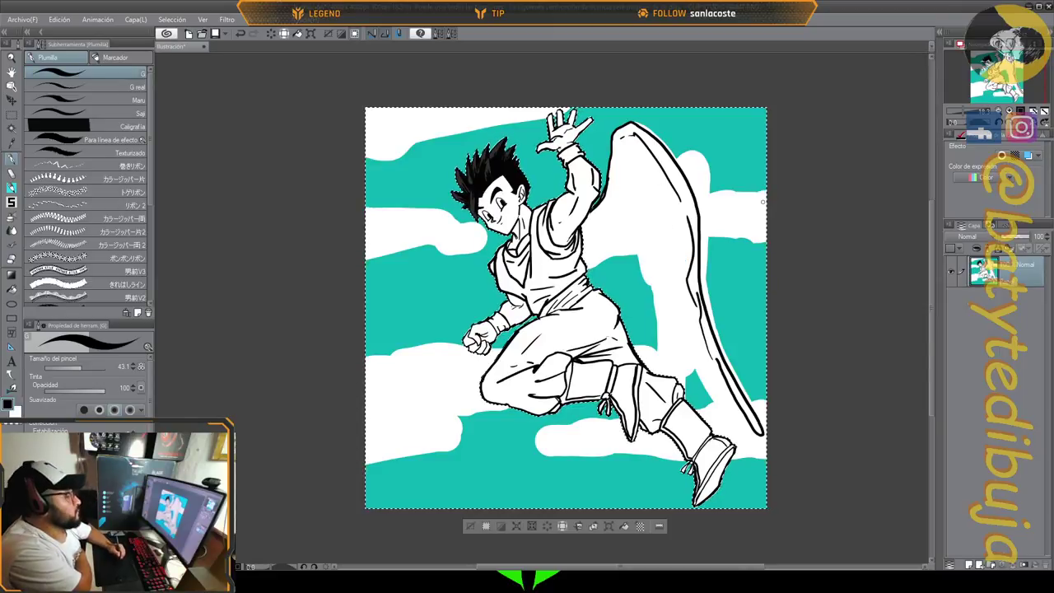
# Draw black feather lines across the wing down to its tip with the G pen and fill the small teal gaps there with white.
pyautogui.moveTo(687, 280); pyautogui.dragTo(676, 214)
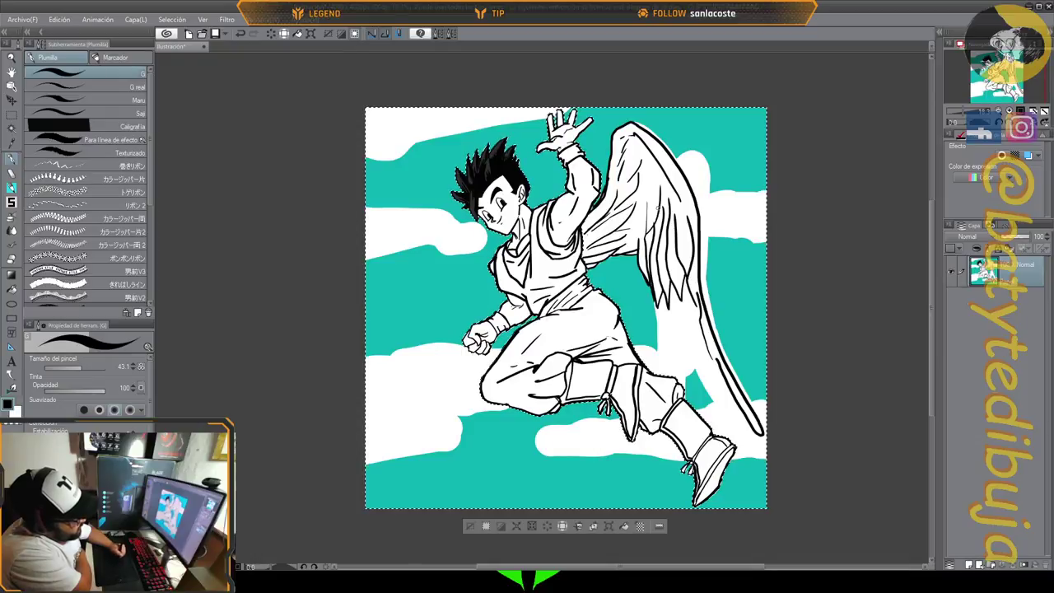
pyautogui.hotkey('ctrl', 'z')
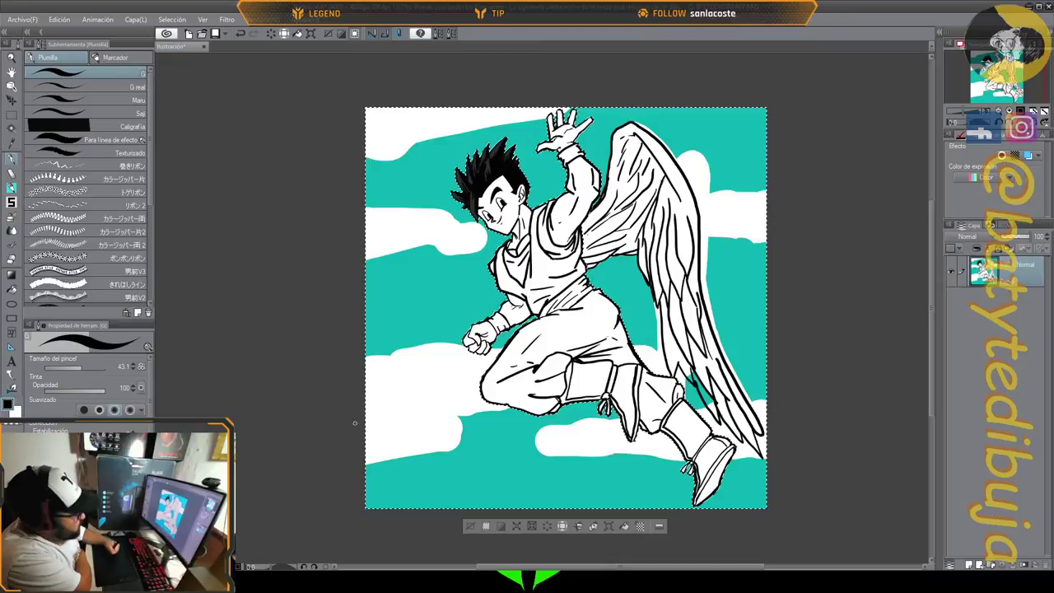
pyautogui.click(11, 289)
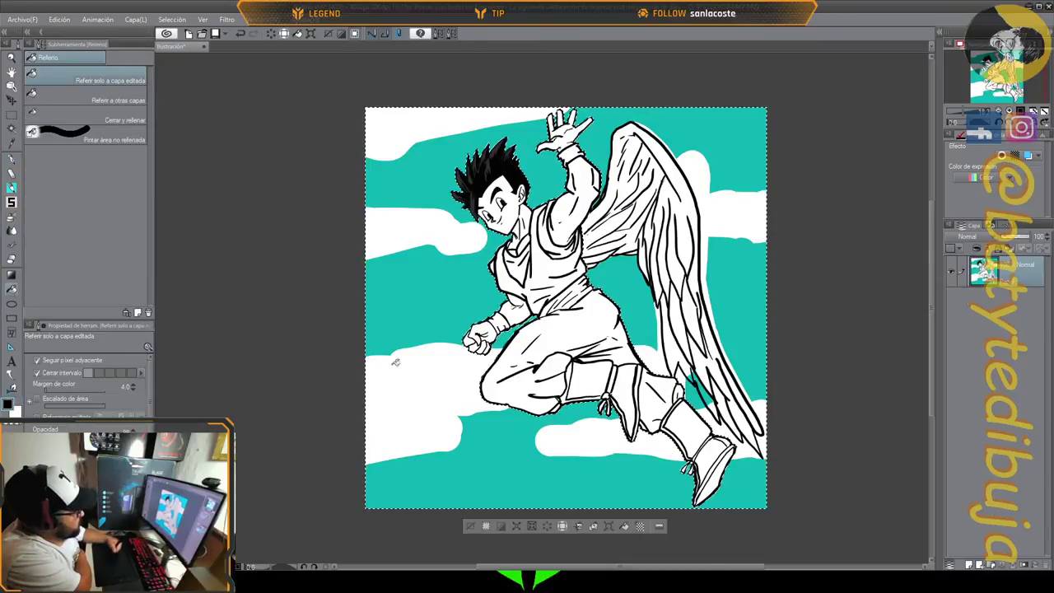
pyautogui.press('x')
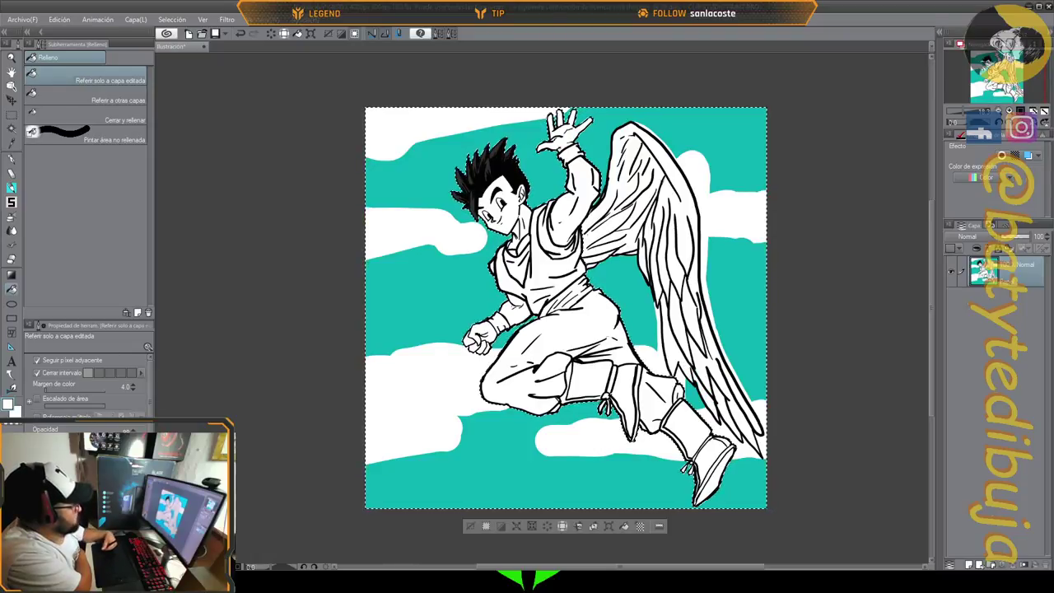
# Redraw the wing's outer edge slightly farther out in black and paint over the former inner edge line with white.
pyautogui.press('x')
pyautogui.click(11, 161)
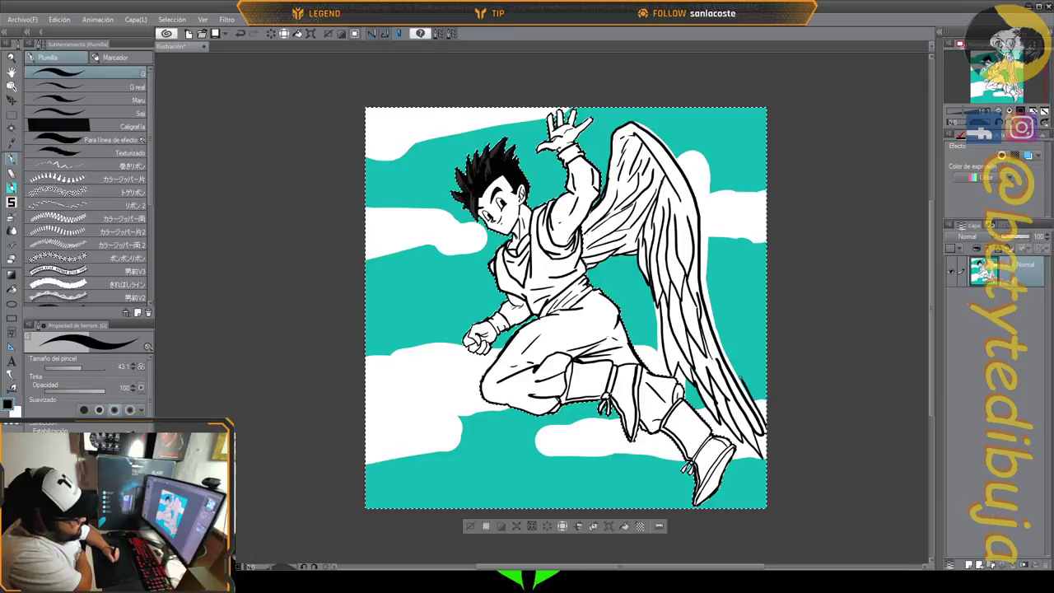
pyautogui.moveTo(728, 356)
pyautogui.mouseDown()
pyautogui.moveTo(694, 181)
pyautogui.moveTo(645, 126)
pyautogui.moveTo(623, 122)
pyautogui.moveTo(611, 138)
pyautogui.mouseUp()
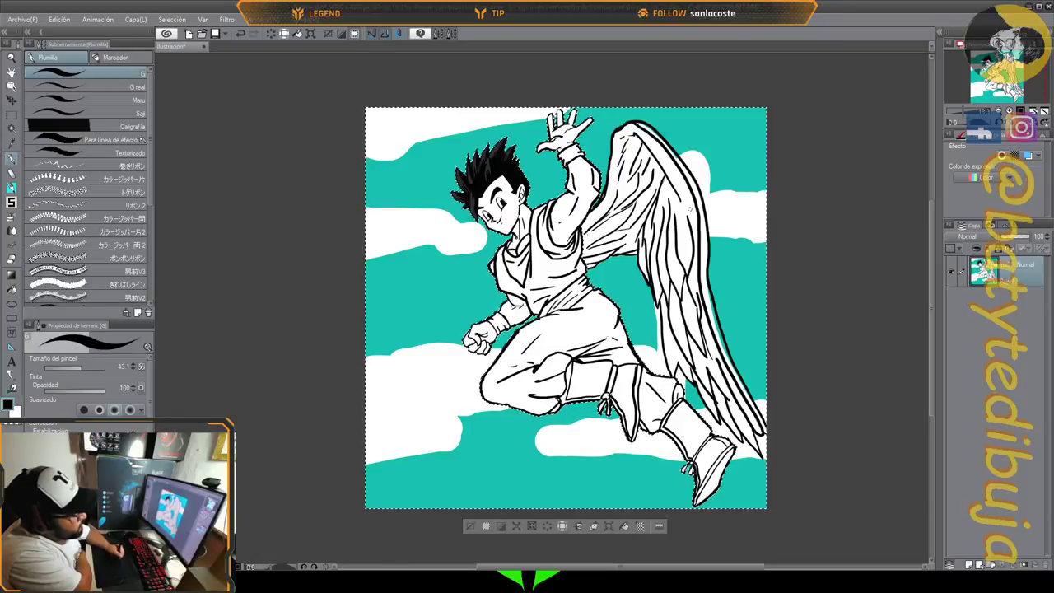
pyautogui.press('x')
pyautogui.moveTo(685, 188); pyautogui.dragTo(698, 212)
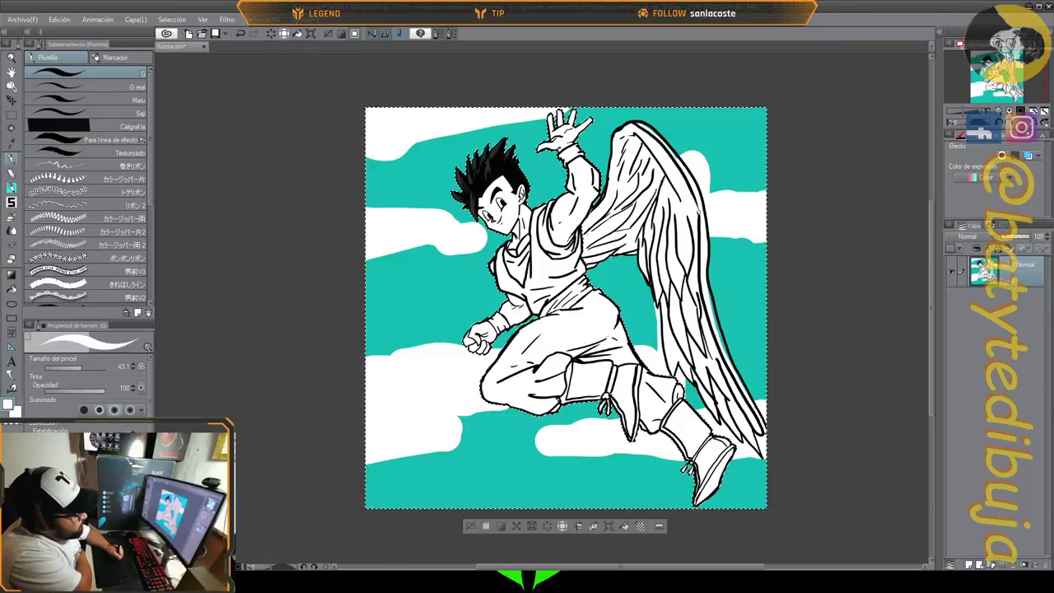
pyautogui.moveTo(682, 169); pyautogui.dragTo(698, 201)
pyautogui.moveTo(675, 165); pyautogui.dragTo(688, 181)
pyautogui.moveTo(661, 144)
pyautogui.mouseDown()
pyautogui.moveTo(682, 169)
pyautogui.moveTo(636, 123)
pyautogui.mouseUp()
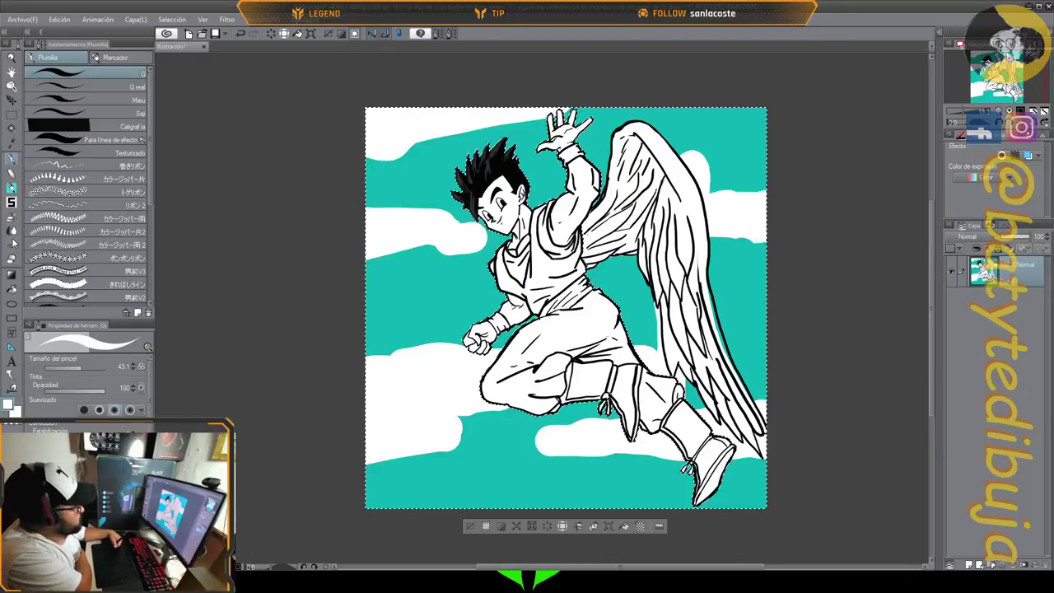
# Ink the visible parts of a second wing in black above, below and beside the first wing and behind the raised boot.
pyautogui.click(12, 288)
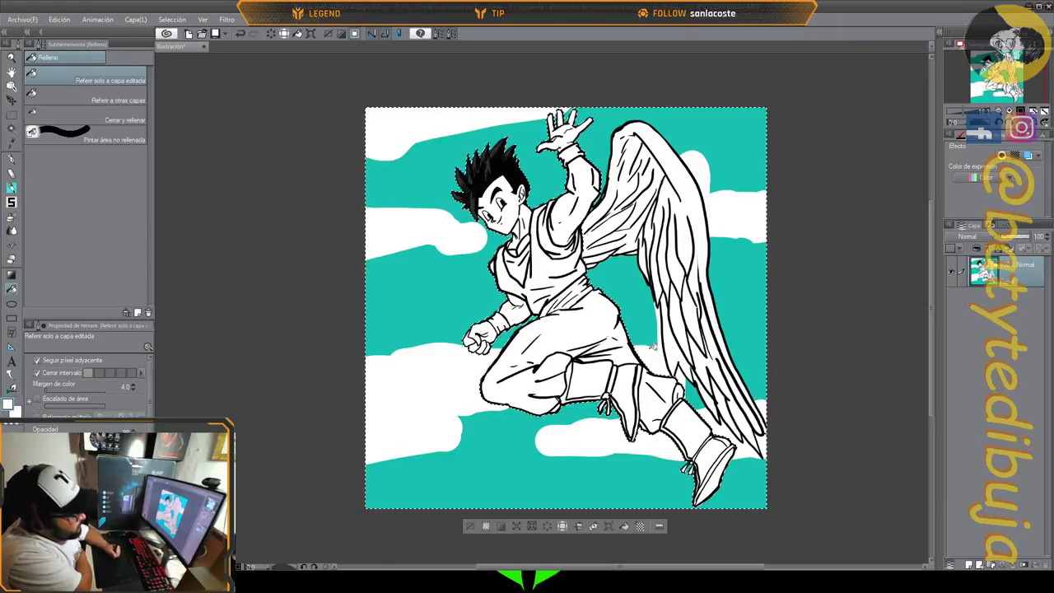
pyautogui.click(8, 404)
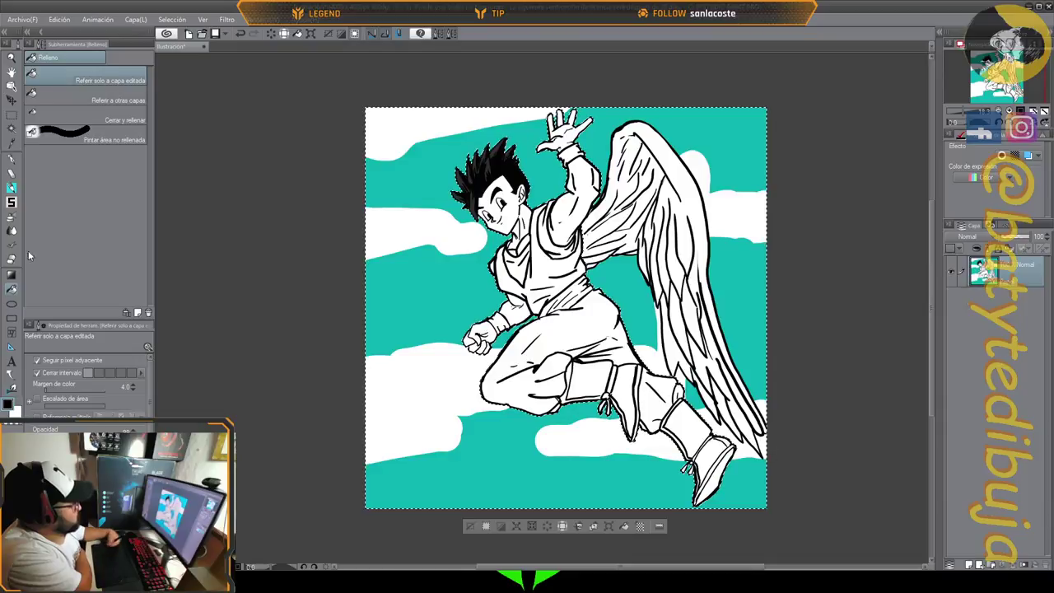
pyautogui.click(11, 159)
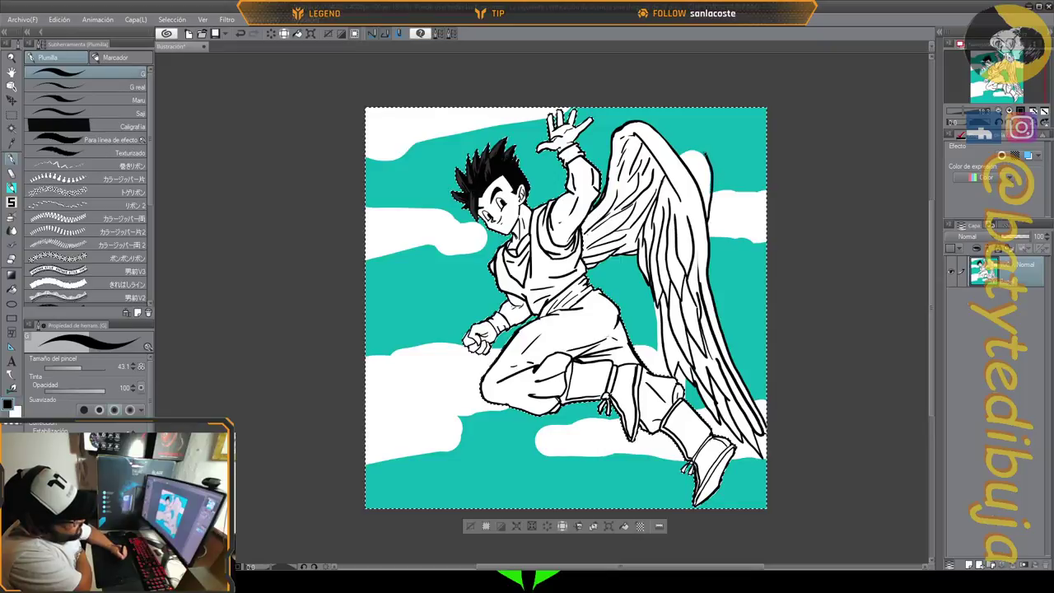
pyautogui.hotkey('ctrl', 'z')
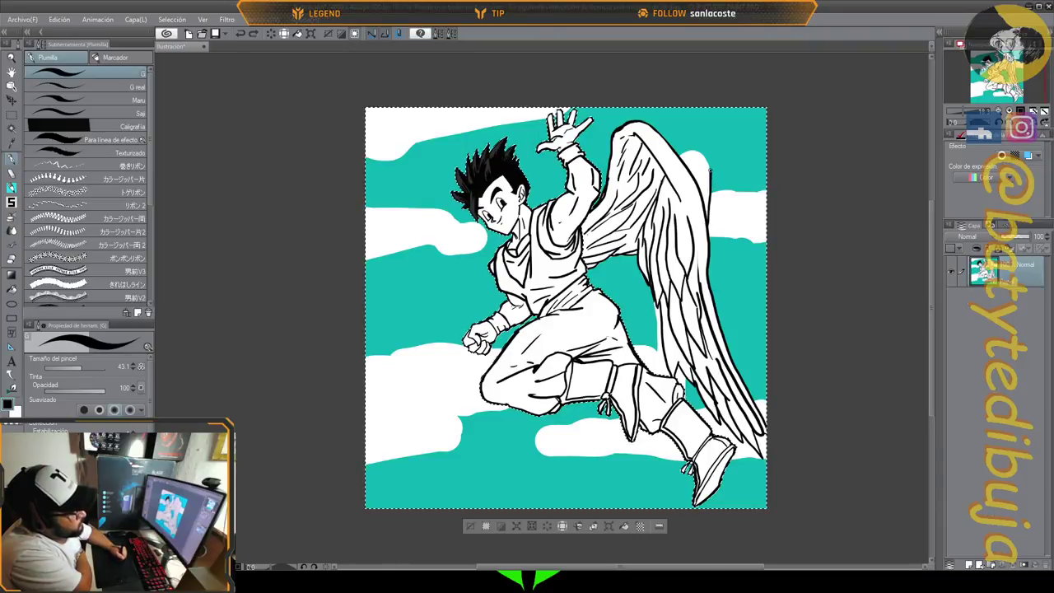
pyautogui.moveTo(707, 158); pyautogui.dragTo(679, 153)
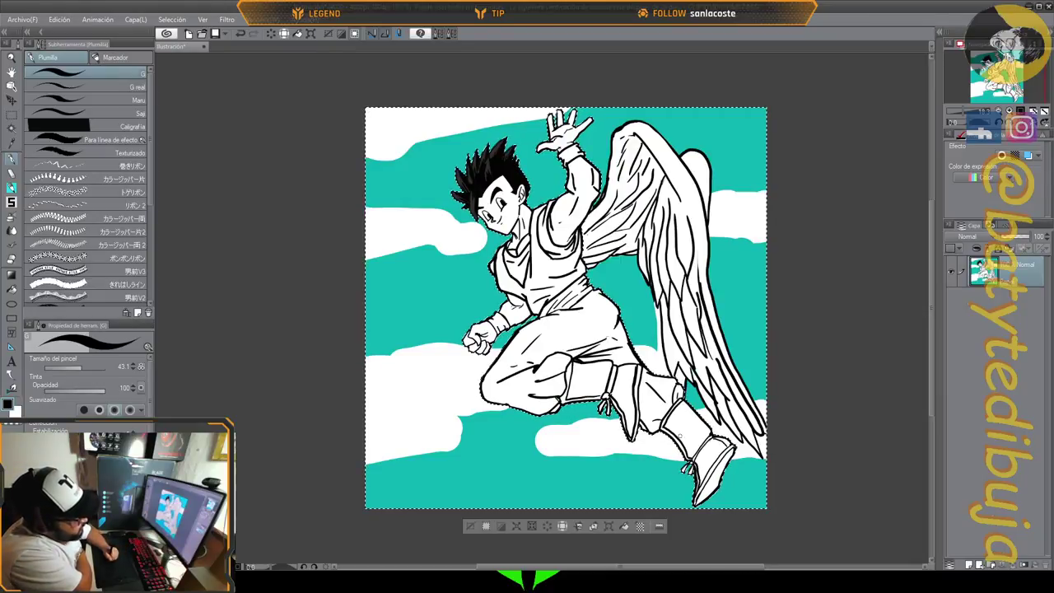
pyautogui.moveTo(679, 449)
pyautogui.mouseDown()
pyautogui.moveTo(672, 461)
pyautogui.moveTo(668, 430)
pyautogui.moveTo(665, 450)
pyautogui.moveTo(654, 445)
pyautogui.mouseUp()
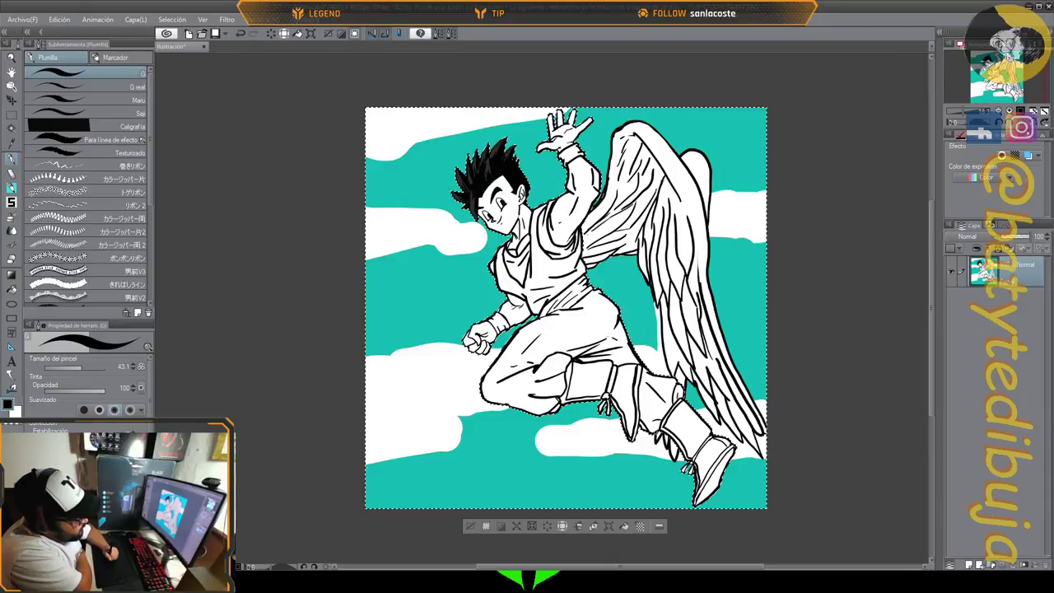
pyautogui.moveTo(657, 375)
pyautogui.mouseDown()
pyautogui.moveTo(664, 355)
pyautogui.moveTo(680, 367)
pyautogui.moveTo(657, 356)
pyautogui.moveTo(662, 338)
pyautogui.mouseUp()
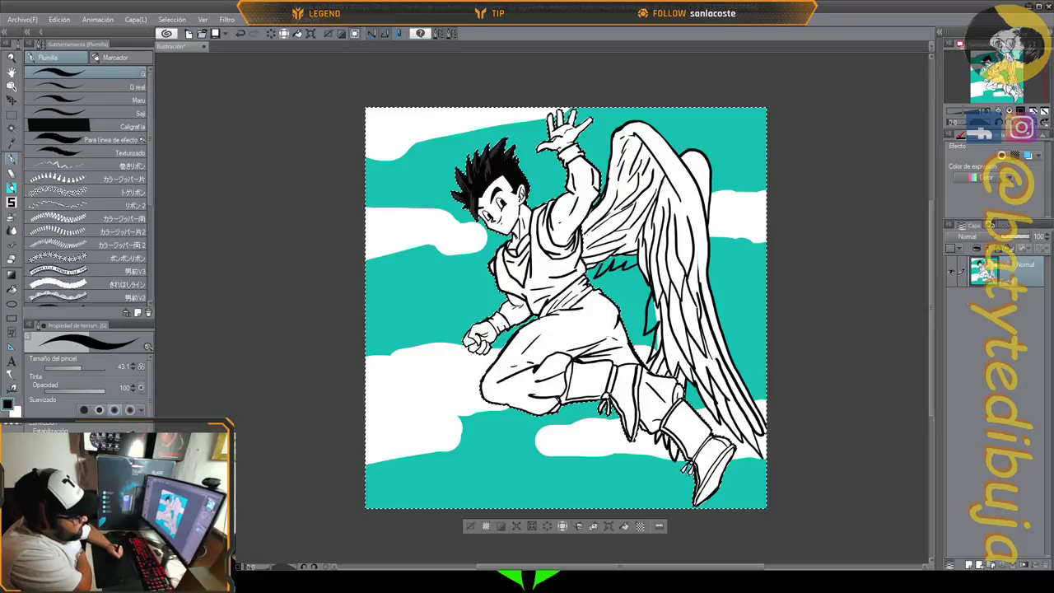
# Fill the outlined feathers of the second wing with white.
pyautogui.click(11, 288)
pyautogui.press('x')
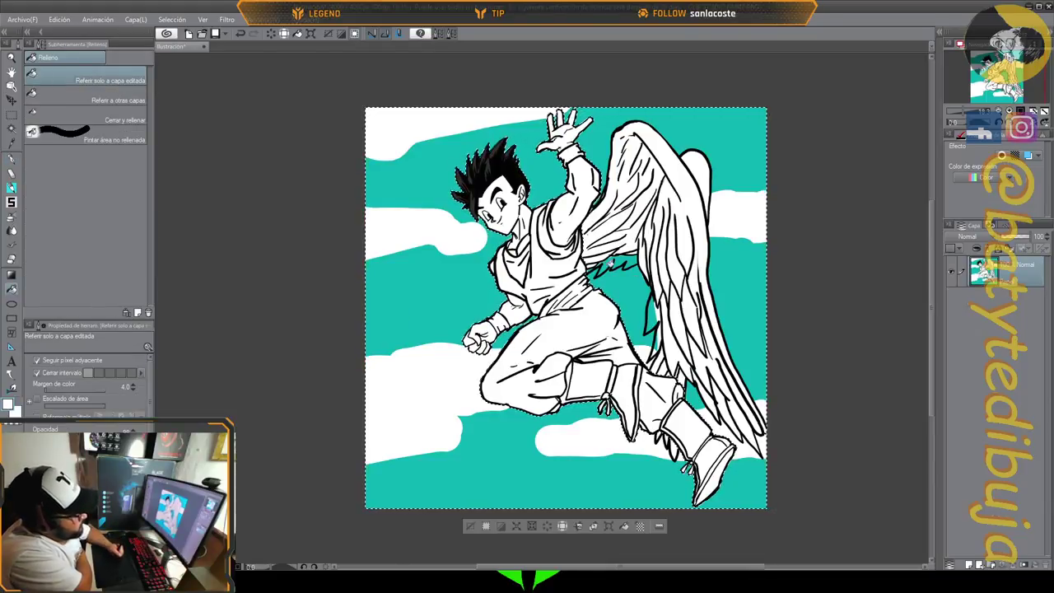
pyautogui.click(599, 268)
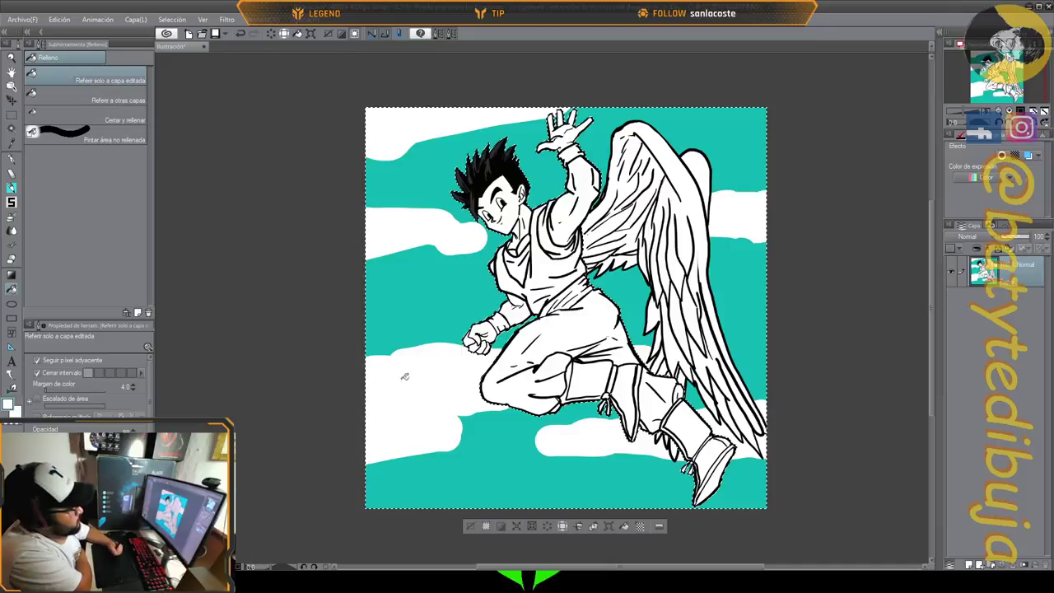
# Add black shadow accents with the G pen where the front wing overlaps the rear feathers and between its lower feathers.
pyautogui.press('x')
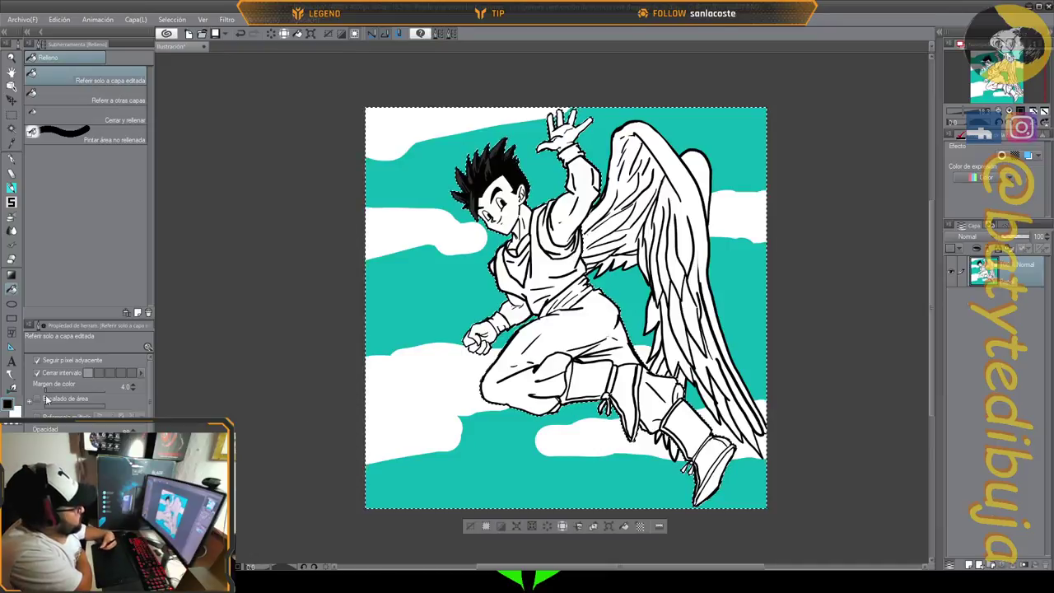
pyautogui.click(12, 159)
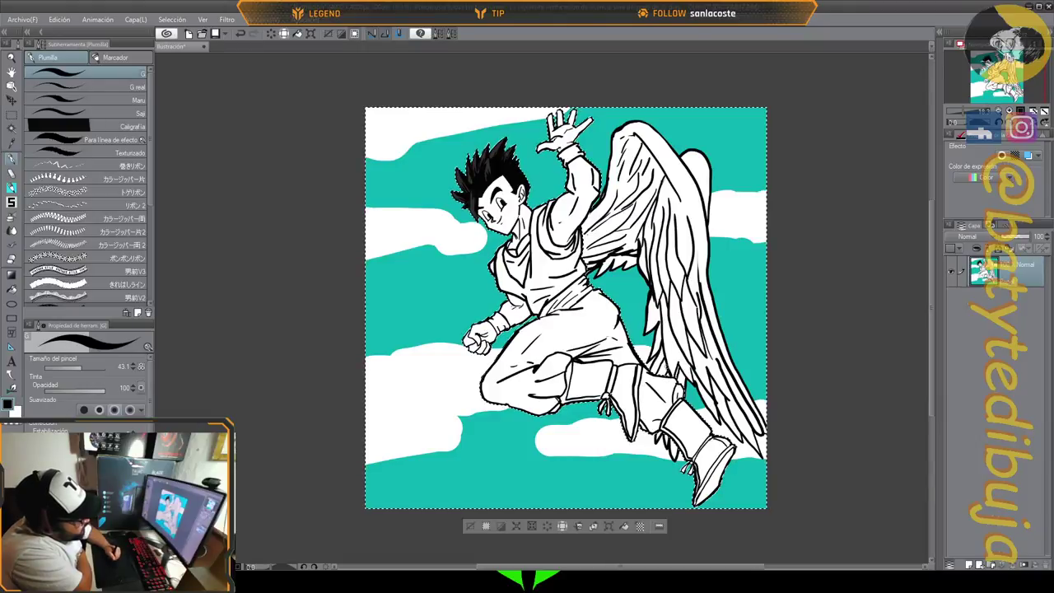
pyautogui.moveTo(667, 367); pyautogui.dragTo(661, 300)
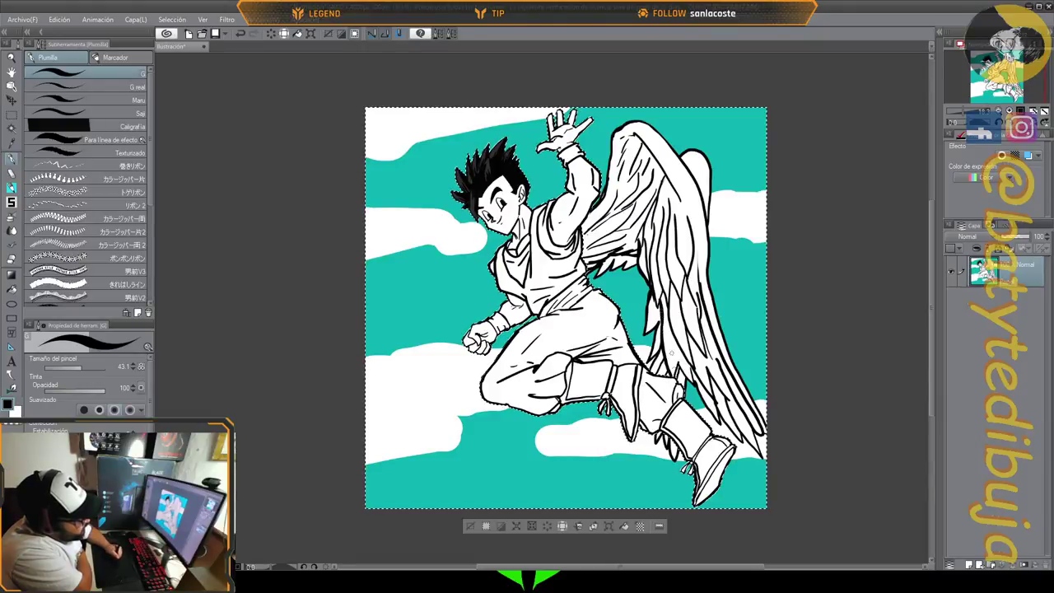
pyautogui.moveTo(676, 380)
pyautogui.mouseDown()
pyautogui.moveTo(675, 341)
pyautogui.moveTo(684, 379)
pyautogui.moveTo(694, 390)
pyautogui.moveTo(693, 369)
pyautogui.moveTo(696, 393)
pyautogui.moveTo(727, 409)
pyautogui.mouseUp()
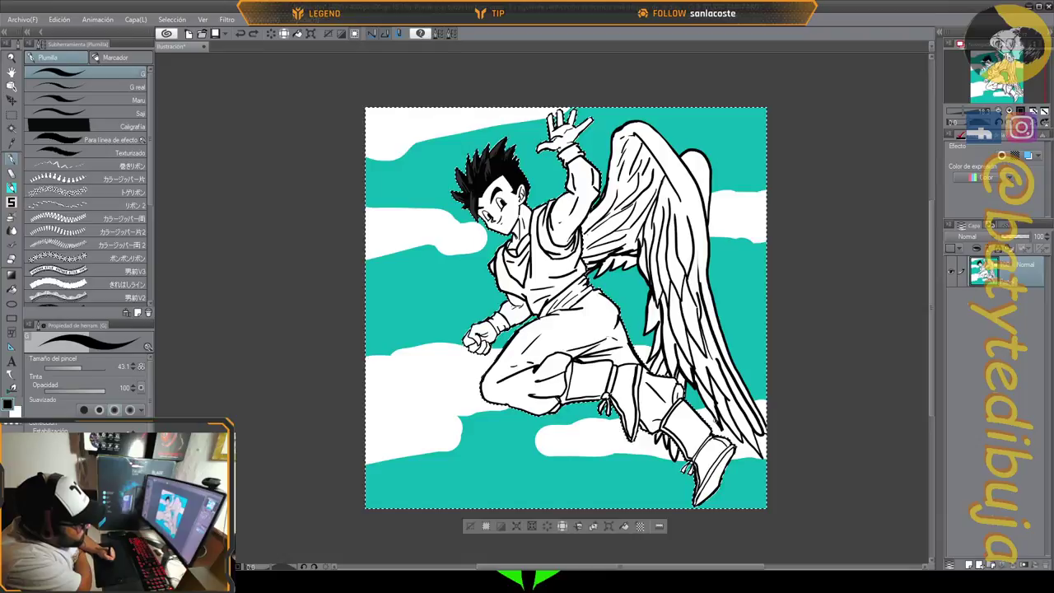
pyautogui.moveTo(715, 422); pyautogui.dragTo(692, 374)
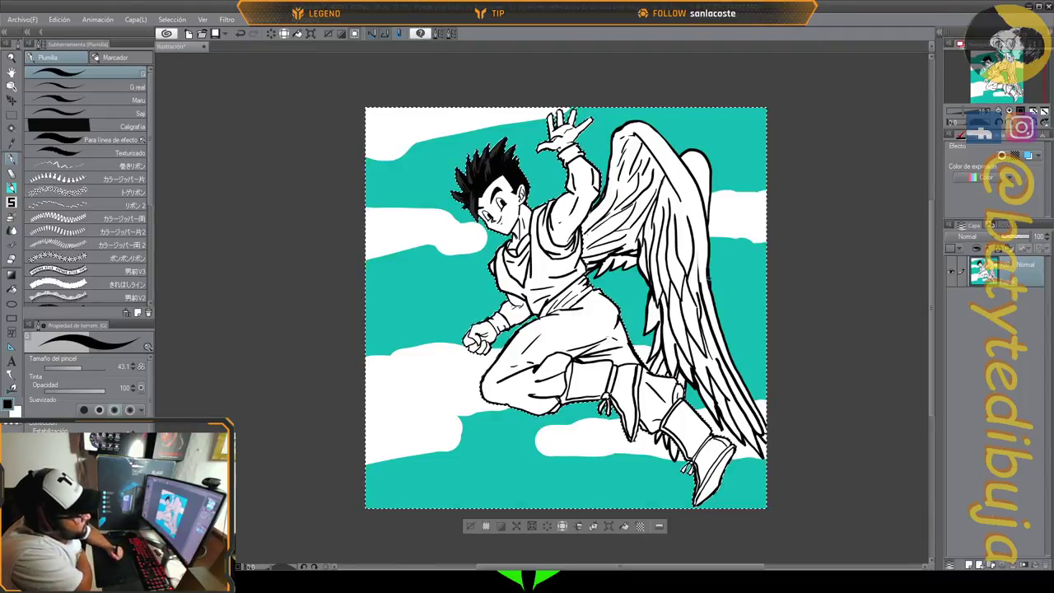
# Ink thicker black feather tufts along the front wing's upper outer edge and clean up its contour with white strokes.
pyautogui.moveTo(710, 260)
pyautogui.mouseDown()
pyautogui.moveTo(698, 190)
pyautogui.moveTo(644, 120)
pyautogui.moveTo(616, 124)
pyautogui.moveTo(608, 179)
pyautogui.moveTo(590, 209)
pyautogui.mouseUp()
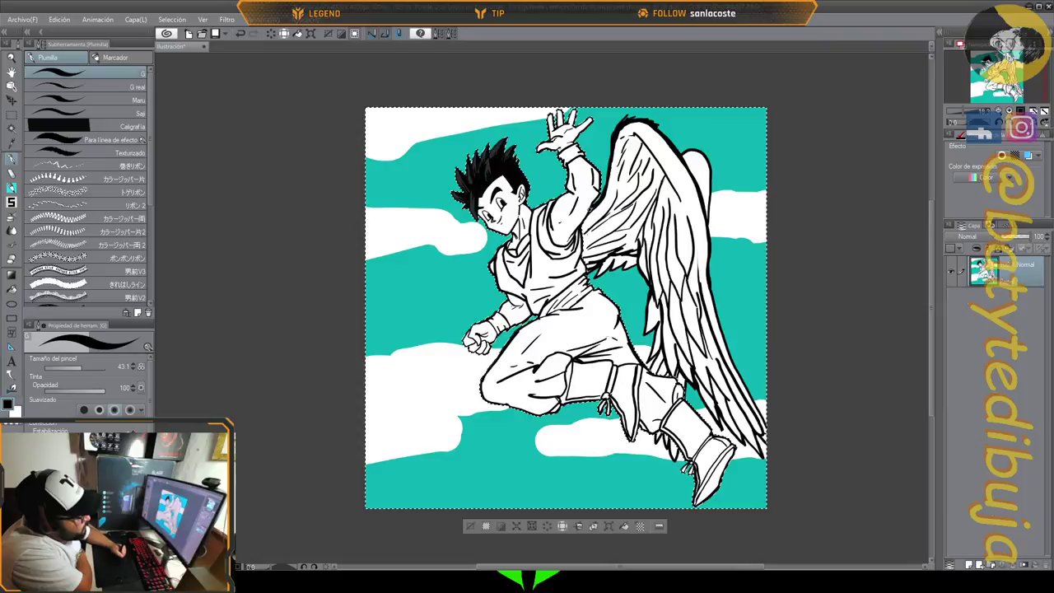
pyautogui.press('x')
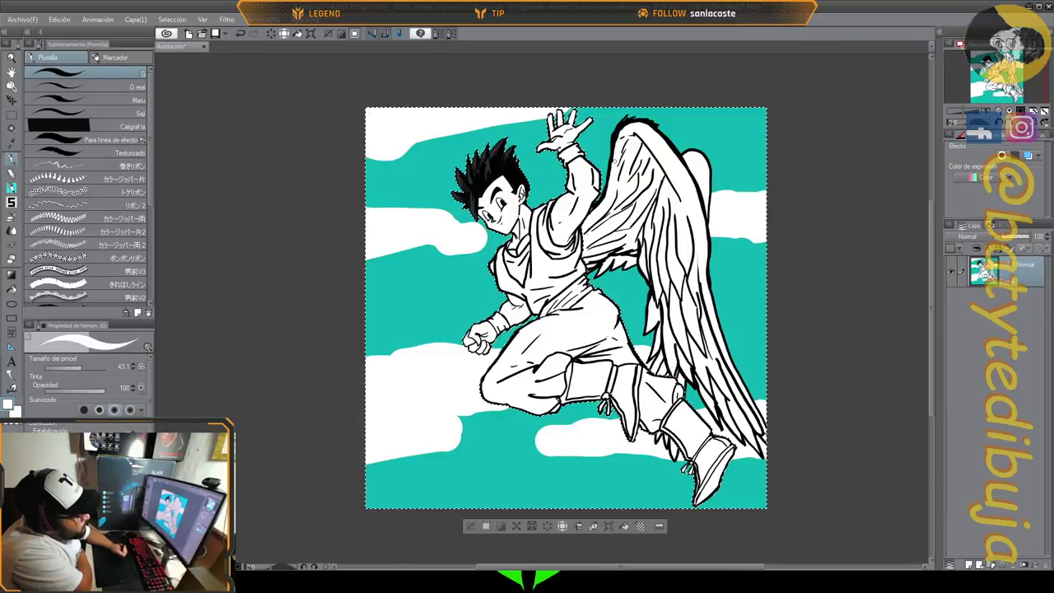
pyautogui.moveTo(614, 154); pyautogui.dragTo(628, 122)
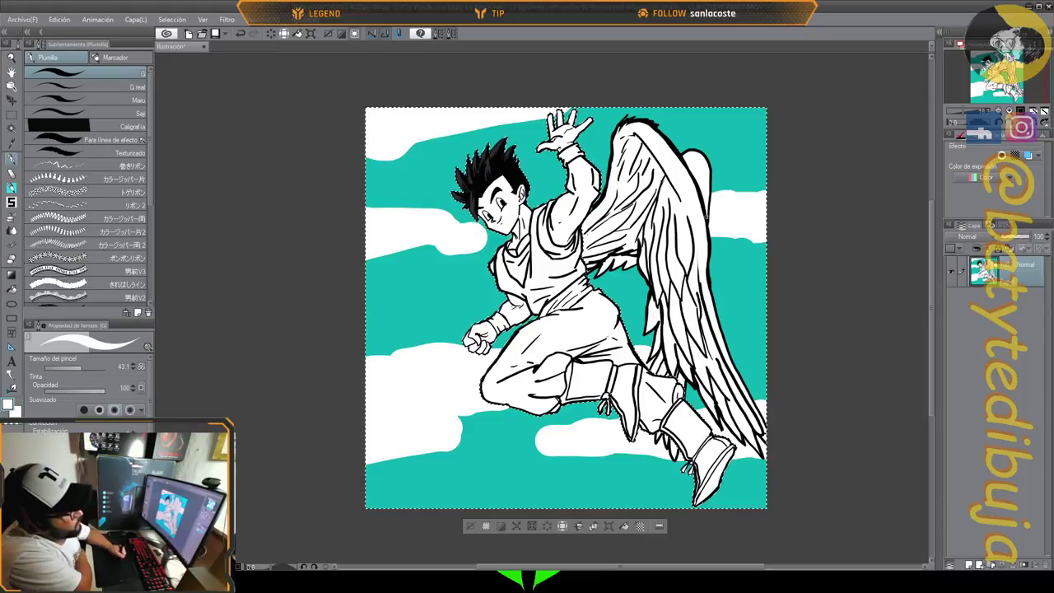
pyautogui.press('x')
pyautogui.press('x')
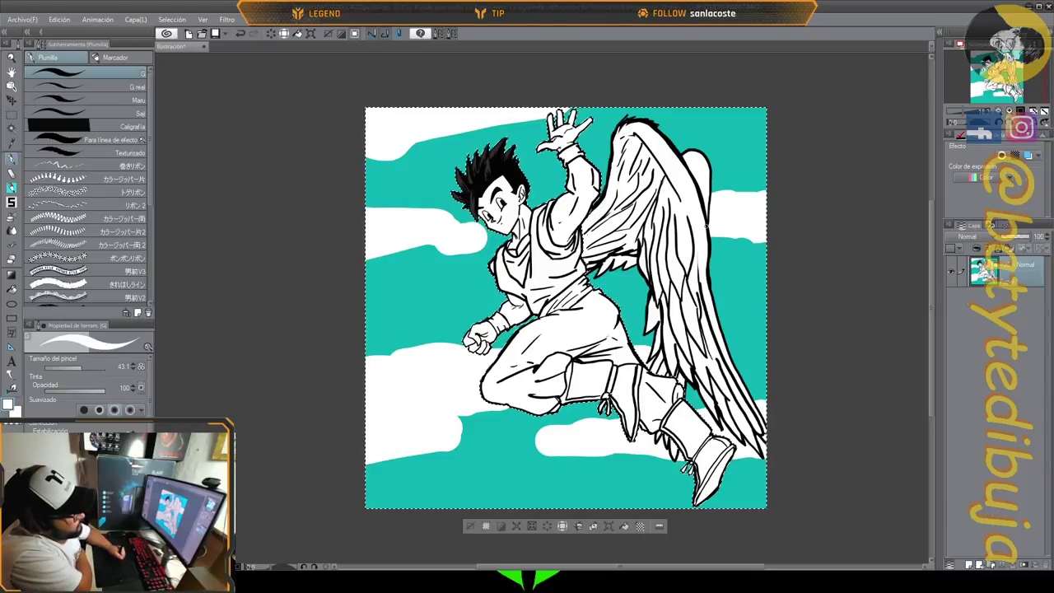
pyautogui.moveTo(707, 227); pyautogui.dragTo(709, 220)
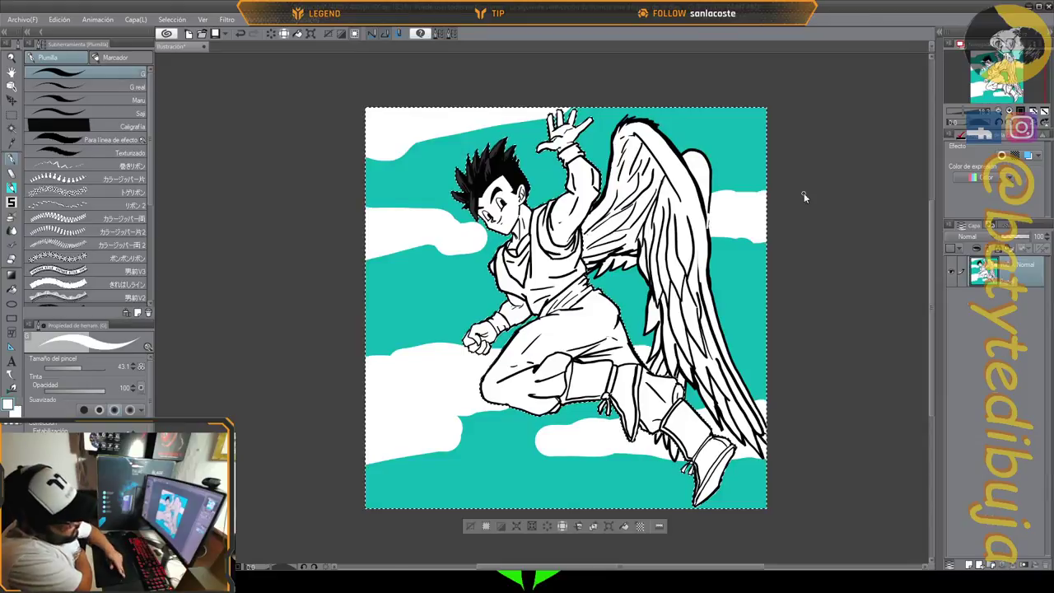
# Touch up the sky beside the wing with sampled teal and ink small black tufts on the rear wing's top edge.
pyautogui.keyDown('alt'); pyautogui.click(717, 237); pyautogui.keyUp('alt')
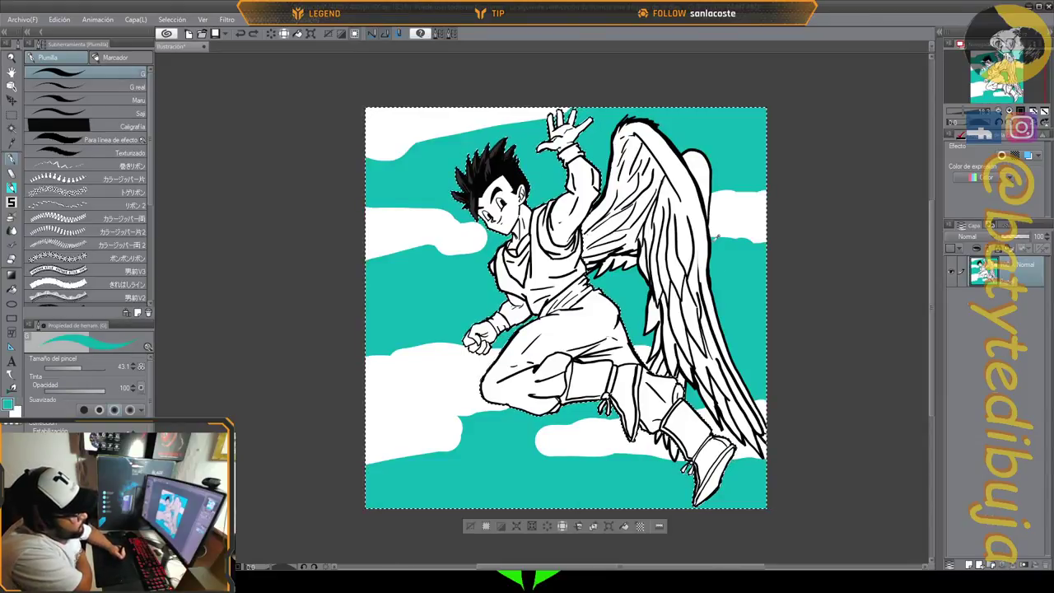
pyautogui.keyDown('alt'); pyautogui.click(709, 192); pyautogui.keyUp('alt')
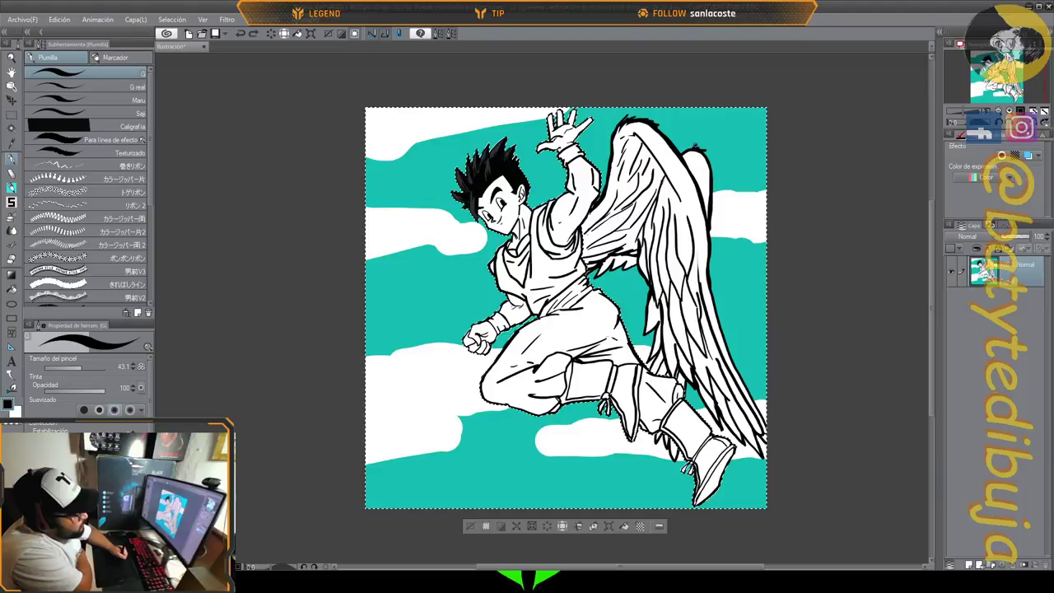
pyautogui.hotkey('ctrl', 'y')
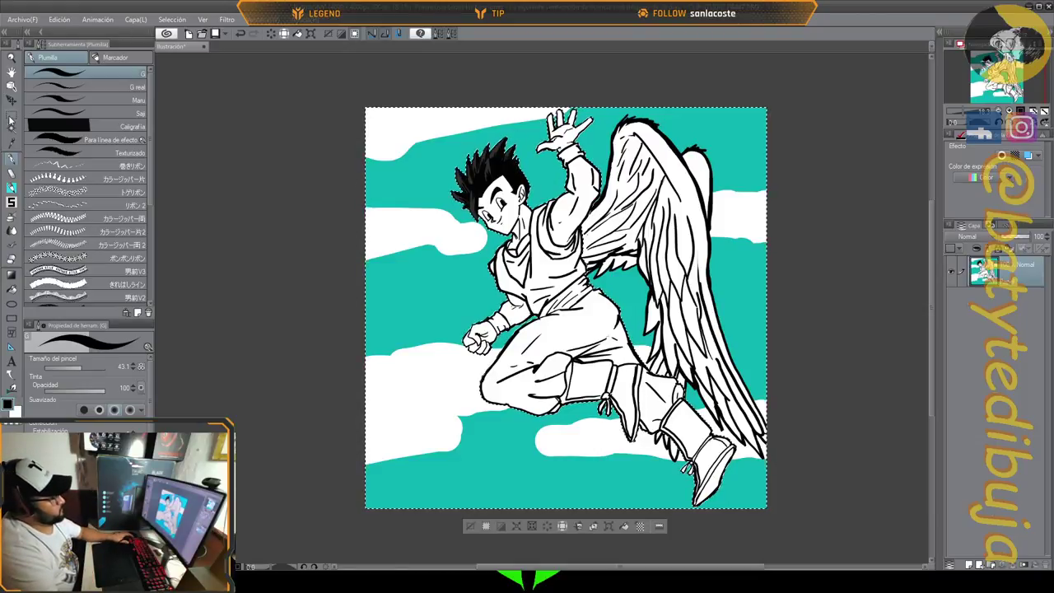
# Clear the current selection and auto-select the front wing's white feather area.
pyautogui.press('w')
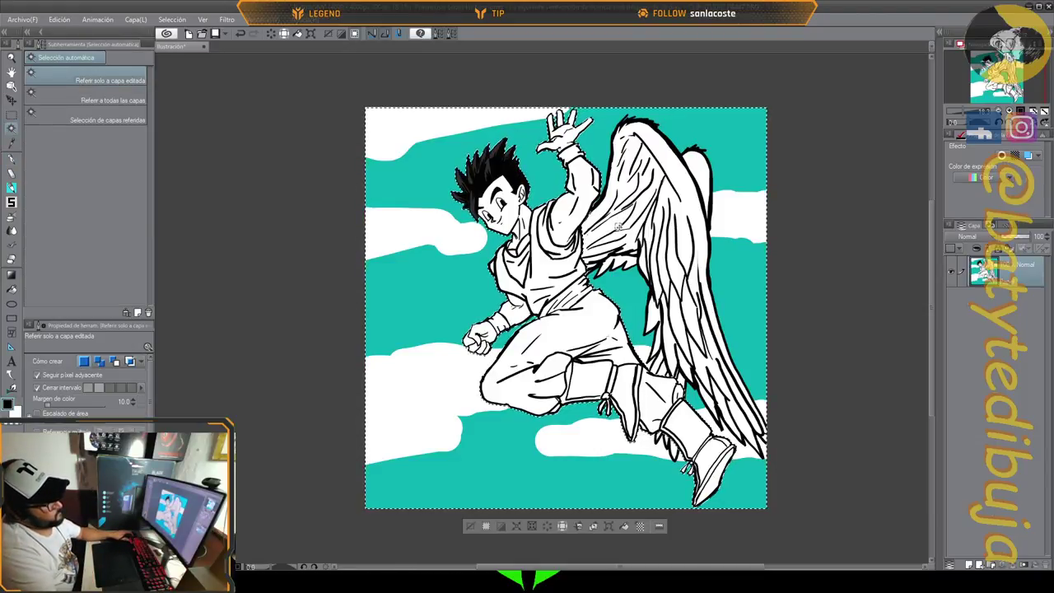
pyautogui.hotkey('ctrl', 'd')
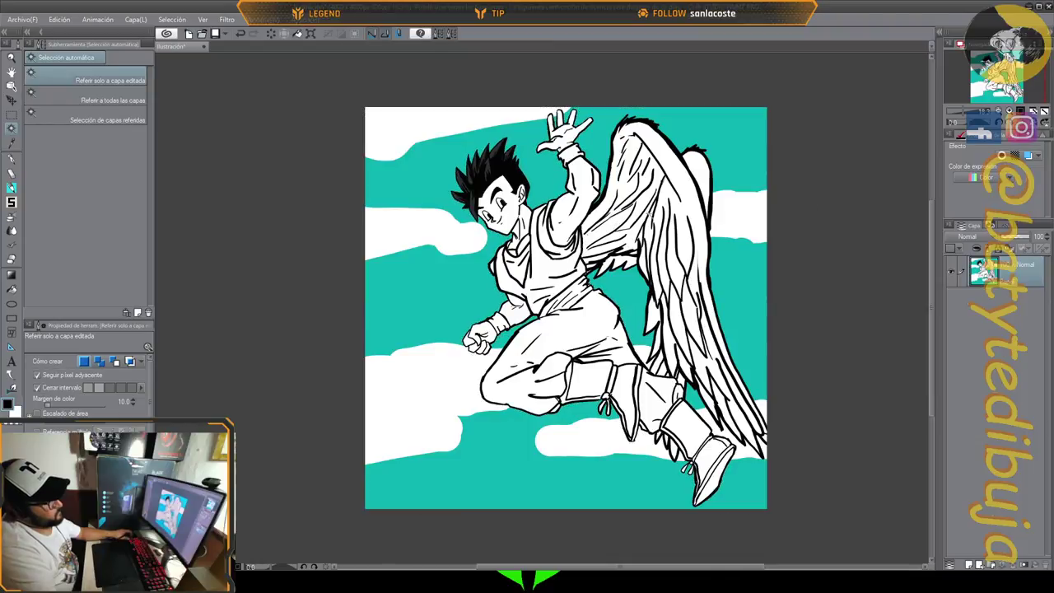
pyautogui.click(646, 210)
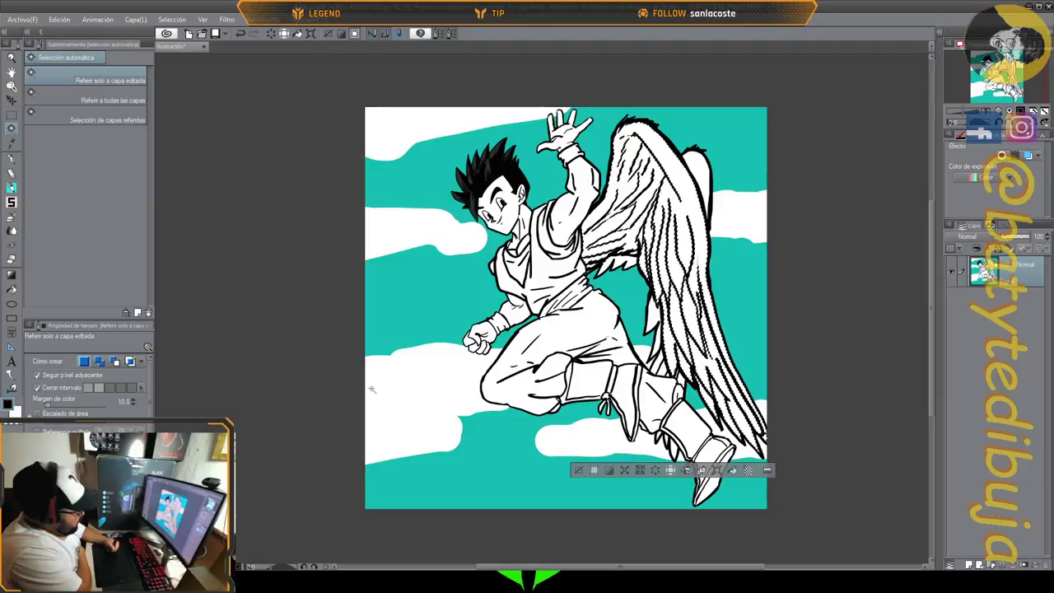
# Shade the selected front wing feathers in light gray with the effect-line pen at size 96.3, trimming the shadows with sampled white.
pyautogui.press('x')
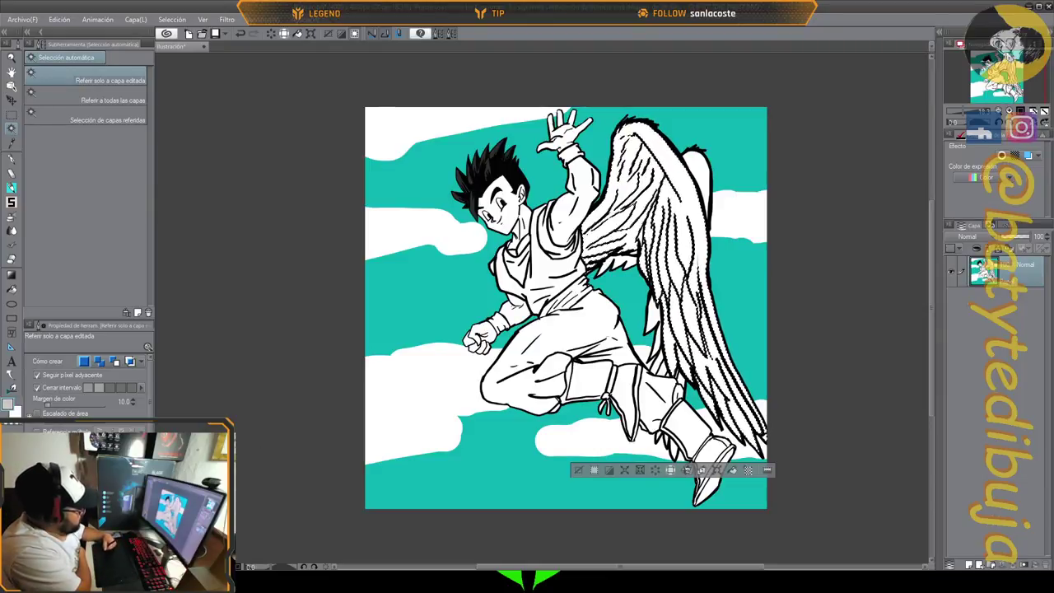
pyautogui.click(12, 159)
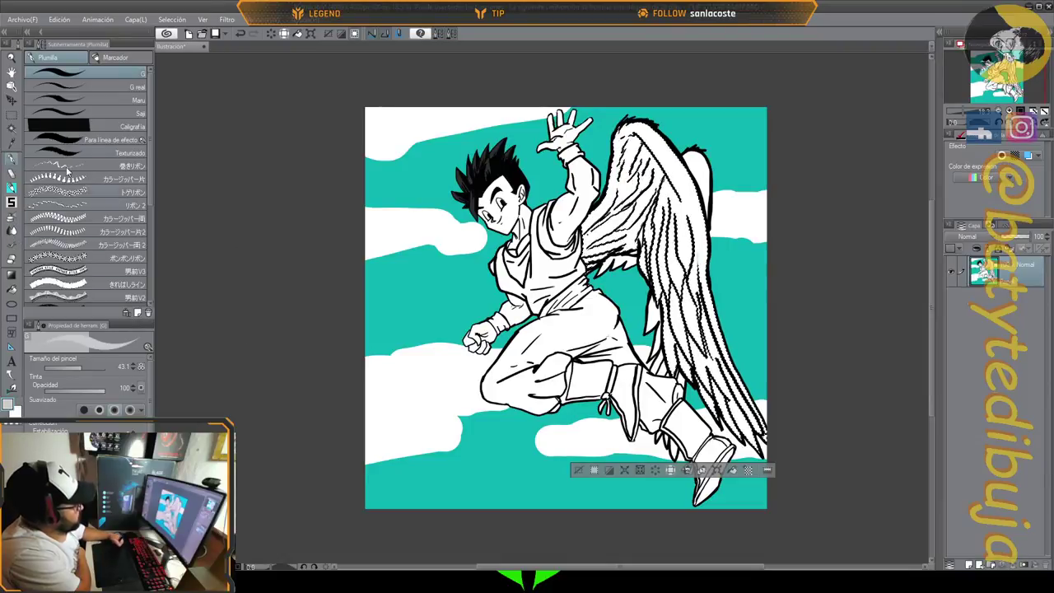
pyautogui.click(71, 139)
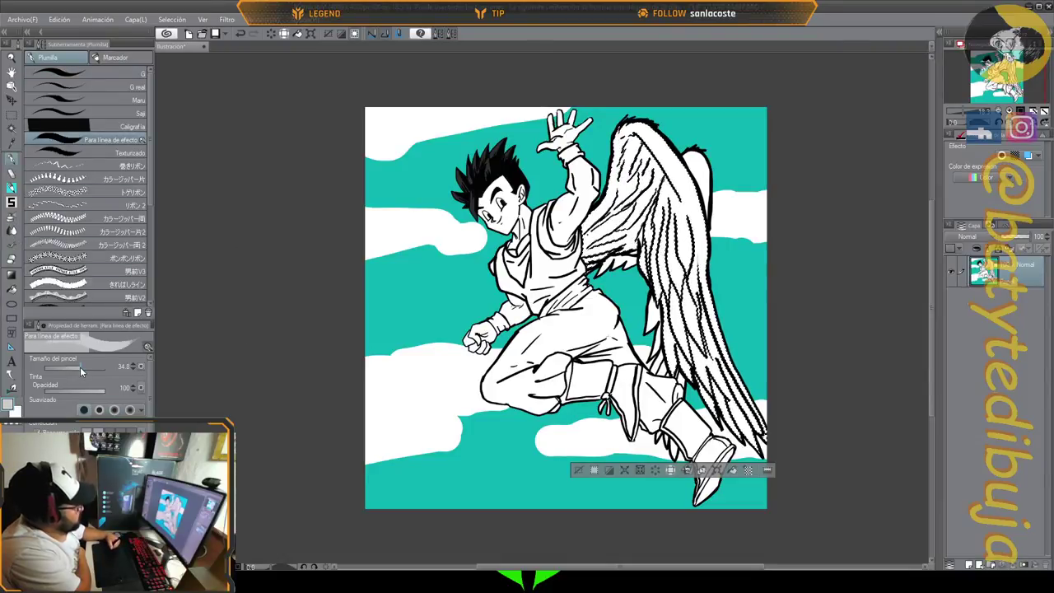
pyautogui.moveTo(80, 366); pyautogui.dragTo(87, 367)
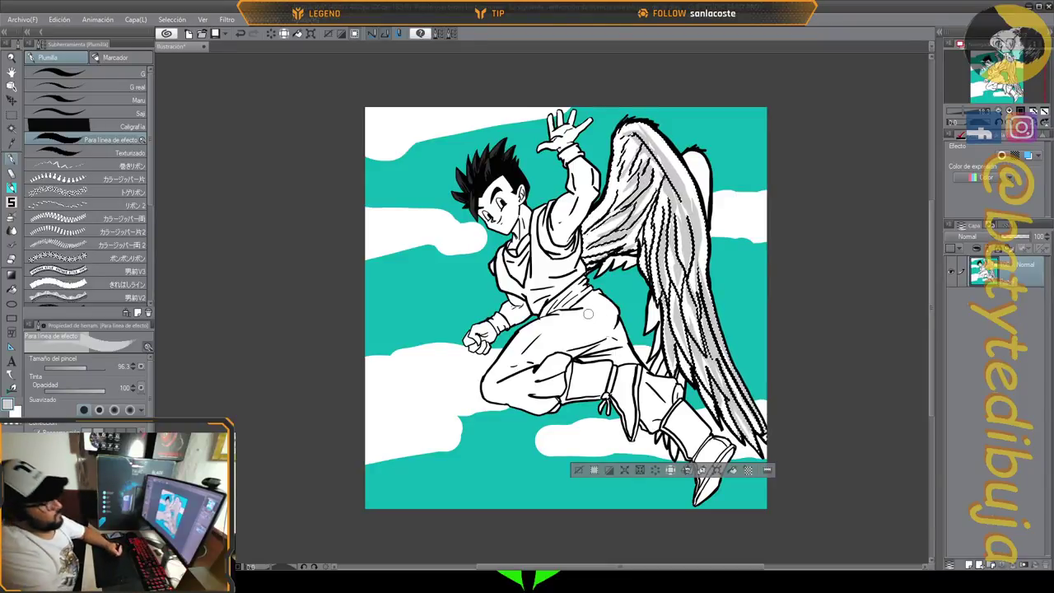
pyautogui.keyDown('alt'); pyautogui.click(656, 308); pyautogui.keyUp('alt')
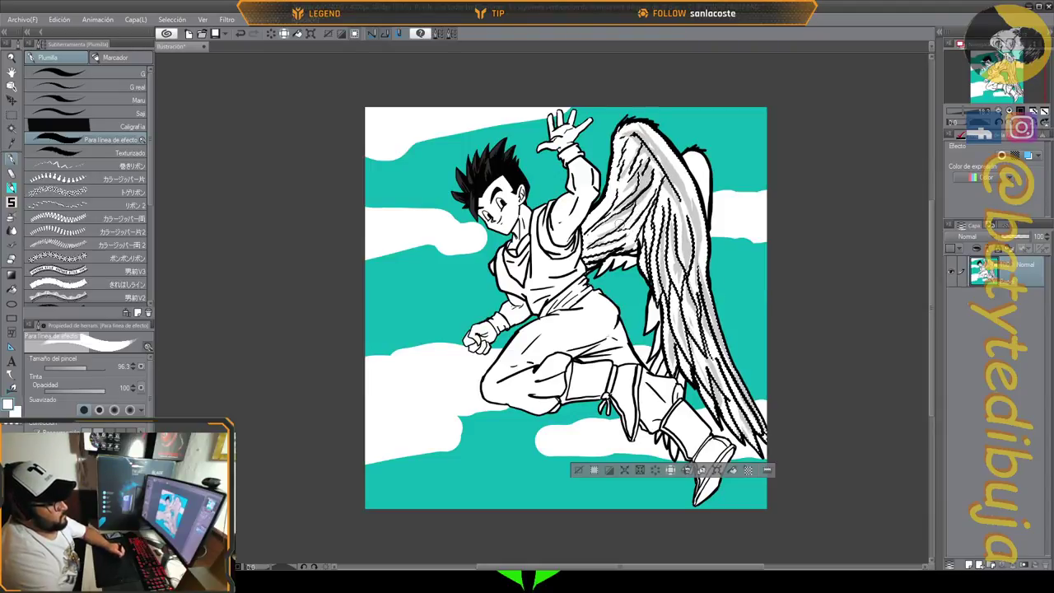
pyautogui.moveTo(645, 172); pyautogui.dragTo(616, 241)
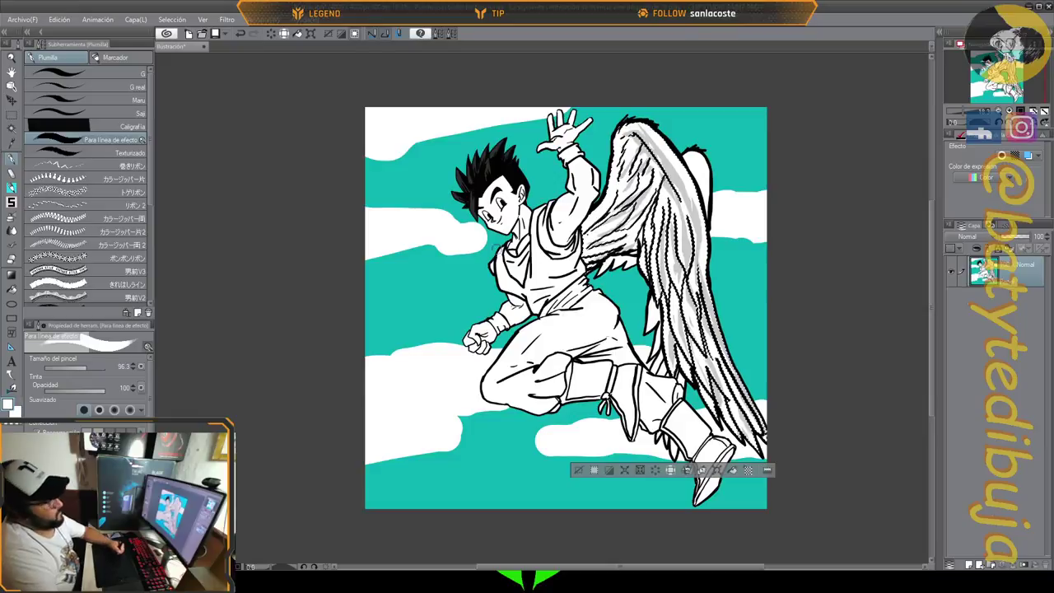
# Auto-select the white areas of the rear wing, from its top edge to the feathers showing below and beside the front wing.
pyautogui.click(11, 129)
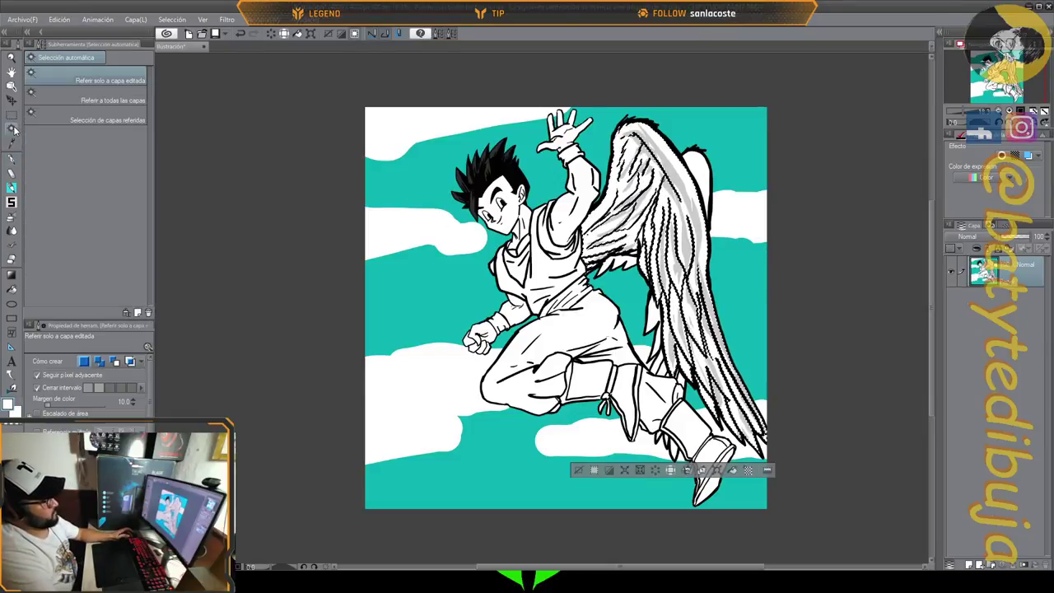
pyautogui.click(704, 174)
pyautogui.click(654, 317)
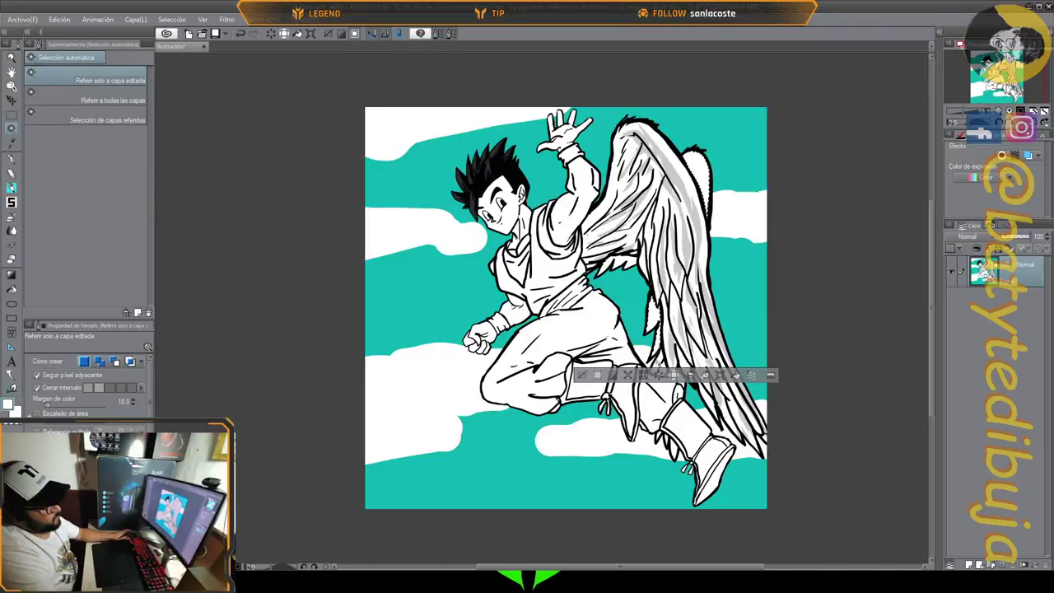
pyautogui.keyDown('shift'); pyautogui.click(661, 366); pyautogui.keyUp('shift')
pyautogui.keyDown('shift'); pyautogui.click(666, 374); pyautogui.keyUp('shift')
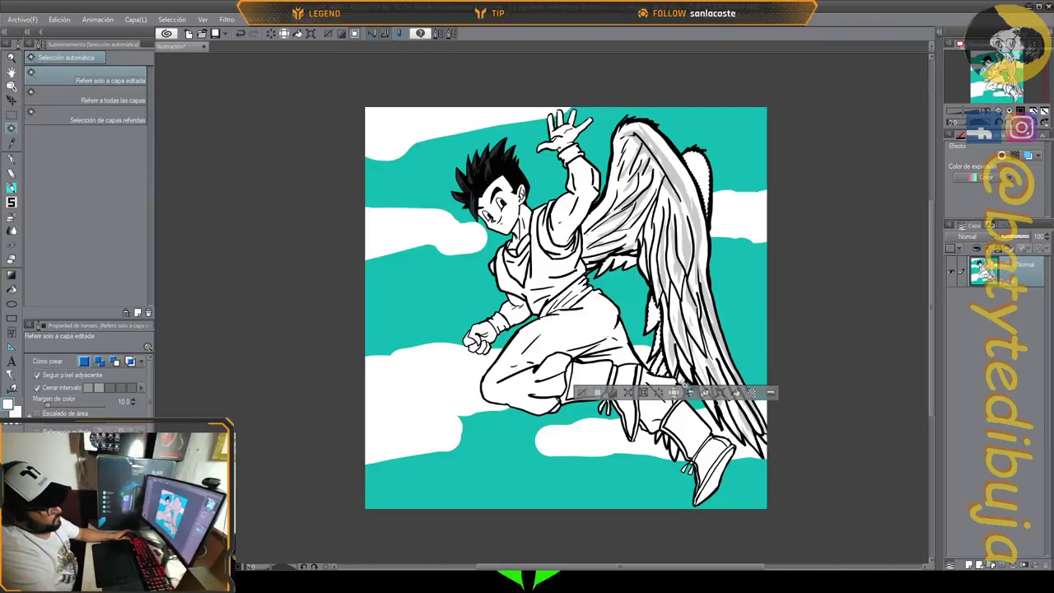
pyautogui.click(684, 385)
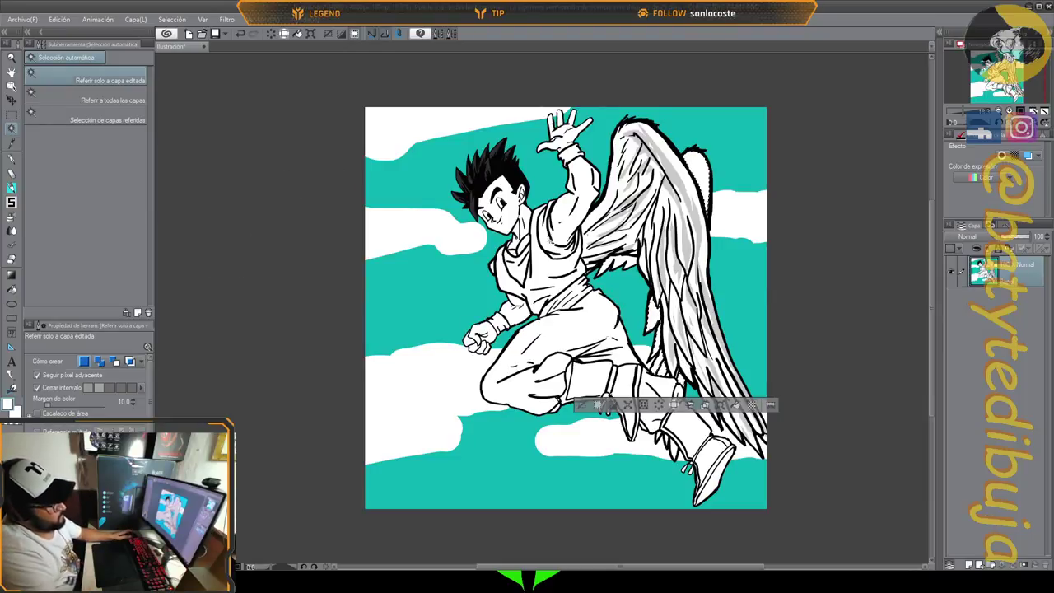
pyautogui.click(619, 262)
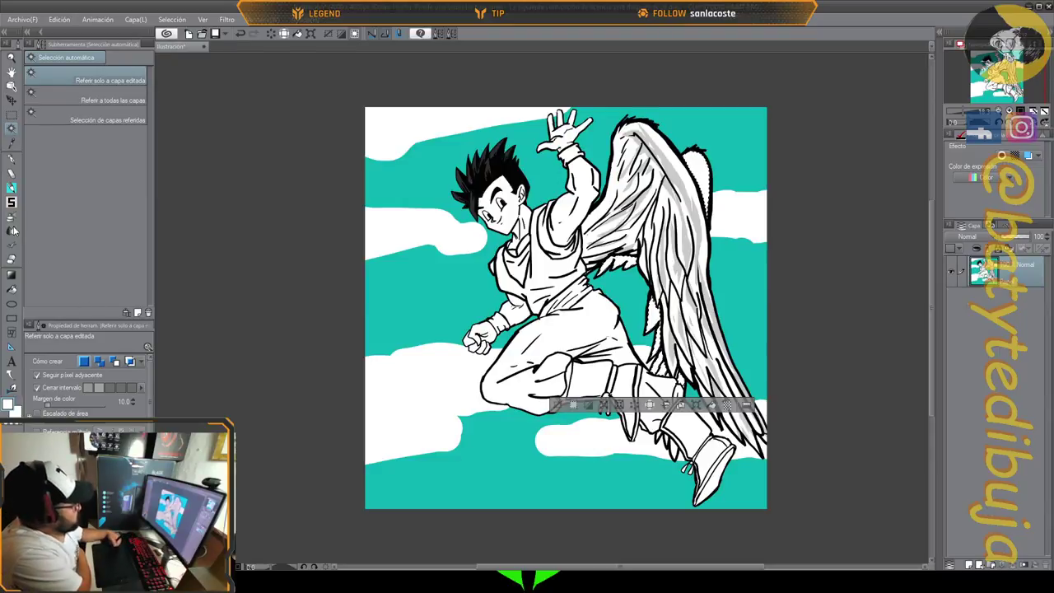
# Cover the selected rear wing areas with light gray sampled from the front wing's shading, using an enlarged effect-line pen.
pyautogui.click(11, 159)
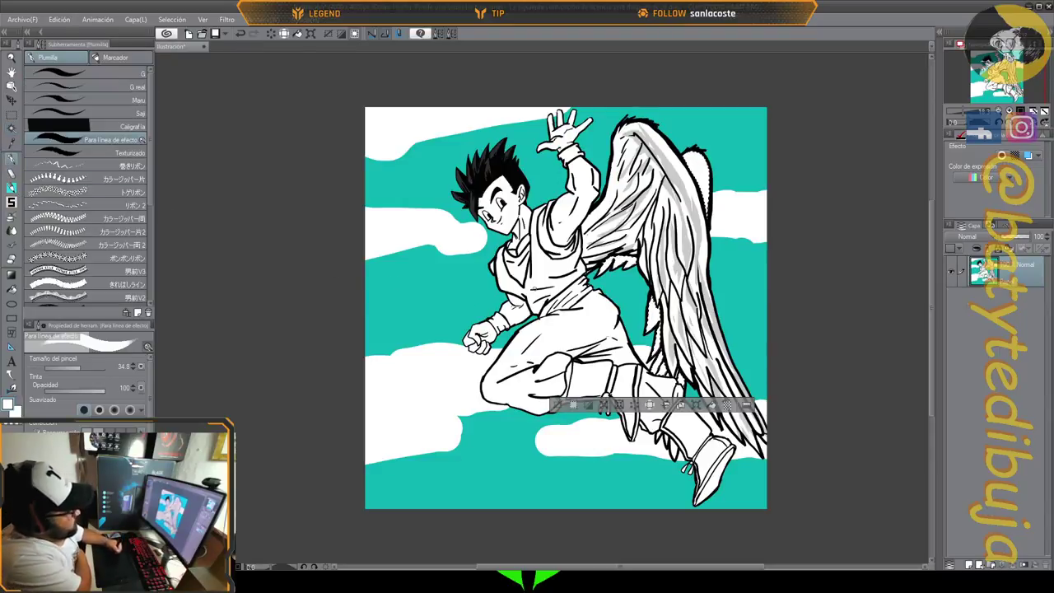
pyautogui.keyDown('alt'); pyautogui.click(673, 171); pyautogui.keyUp('alt')
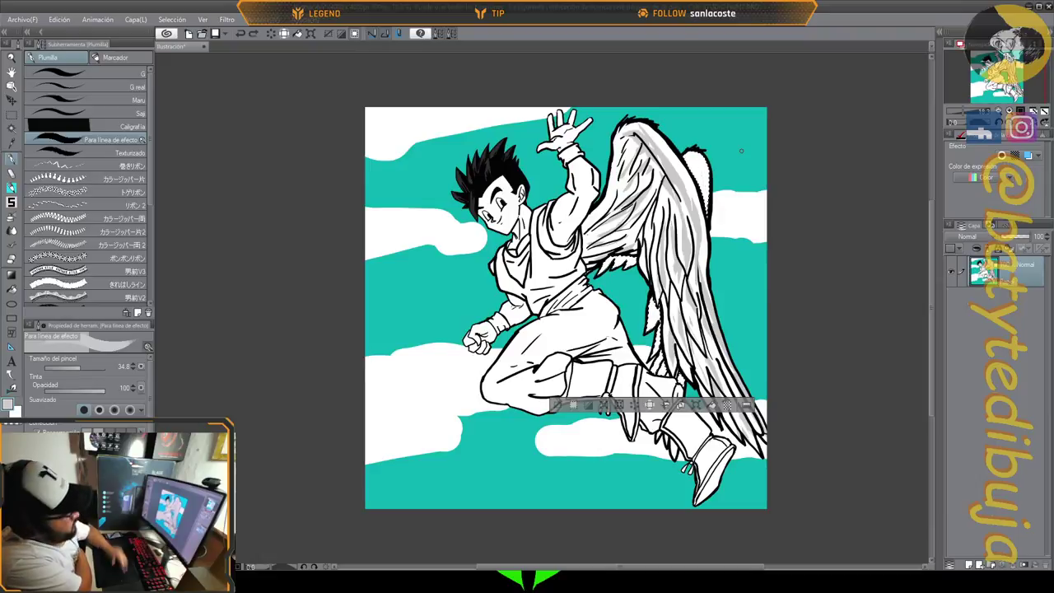
pyautogui.moveTo(80, 367); pyautogui.dragTo(91, 366)
pyautogui.moveTo(677, 153)
pyautogui.mouseDown()
pyautogui.moveTo(709, 223)
pyautogui.moveTo(672, 149)
pyautogui.moveTo(709, 212)
pyautogui.moveTo(682, 141)
pyautogui.mouseUp()
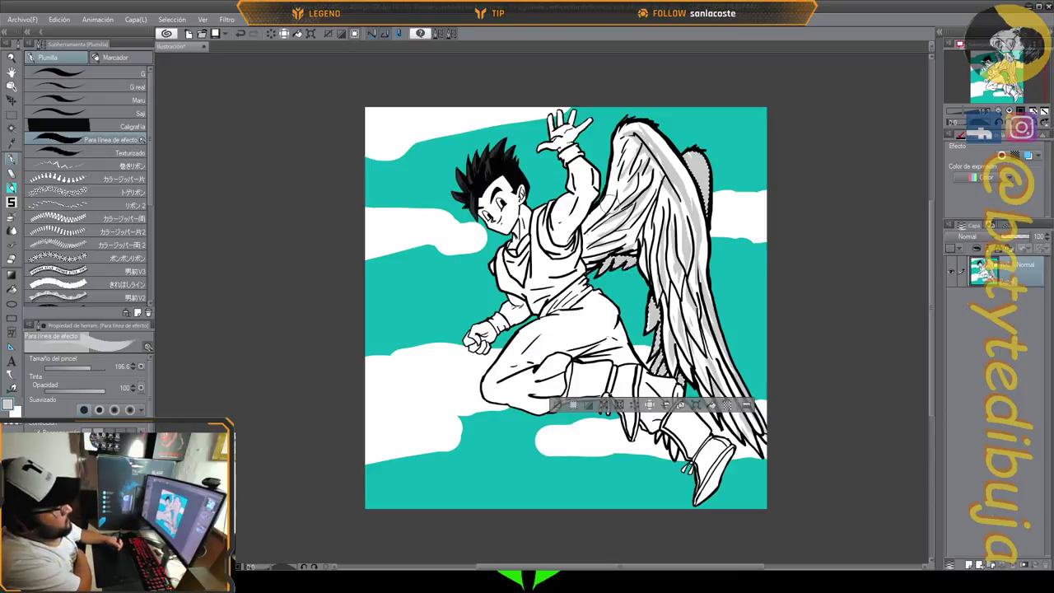
# Paint white highlights over the rear wing's gray with the effect-line pen at size 80.6.
pyautogui.moveTo(93, 368); pyautogui.dragTo(84, 370)
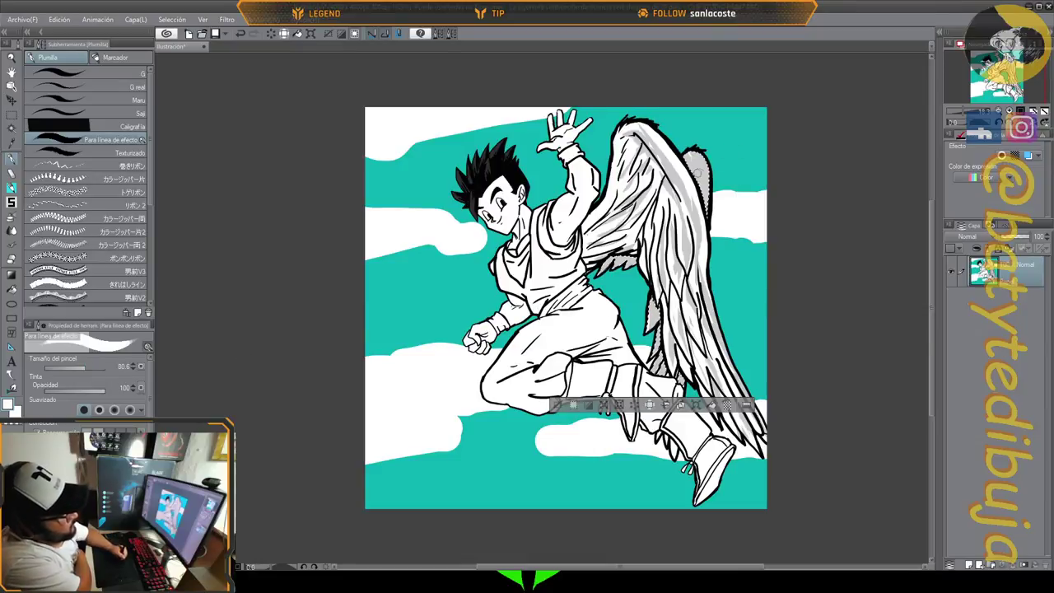
pyautogui.moveTo(691, 157); pyautogui.dragTo(699, 158)
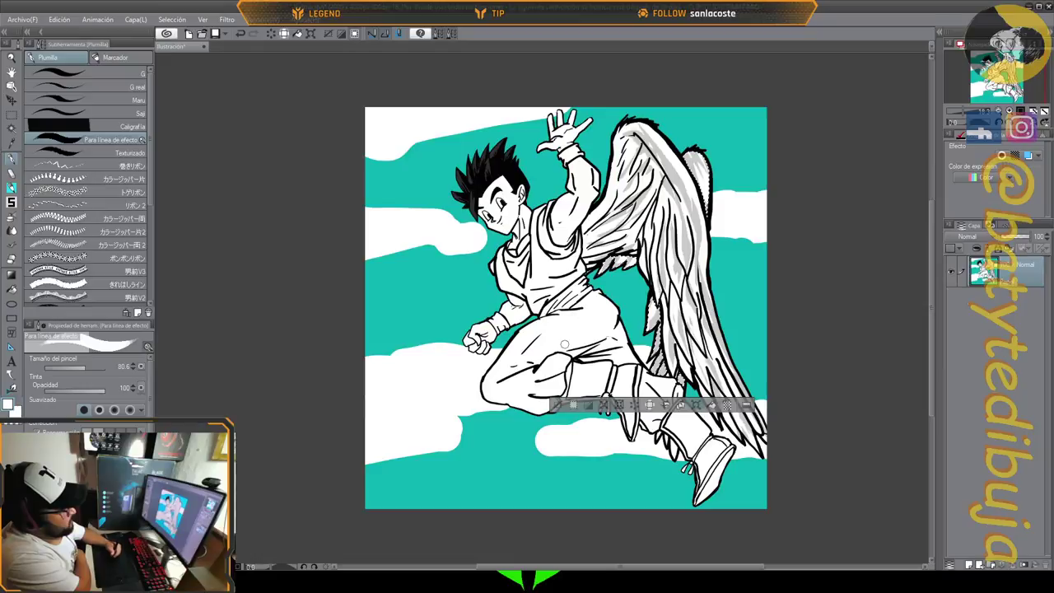
# Replace the rear wing selection with an auto-selection of all the teal sky areas.
pyautogui.moveTo(496, 159); pyautogui.dragTo(414, 117)
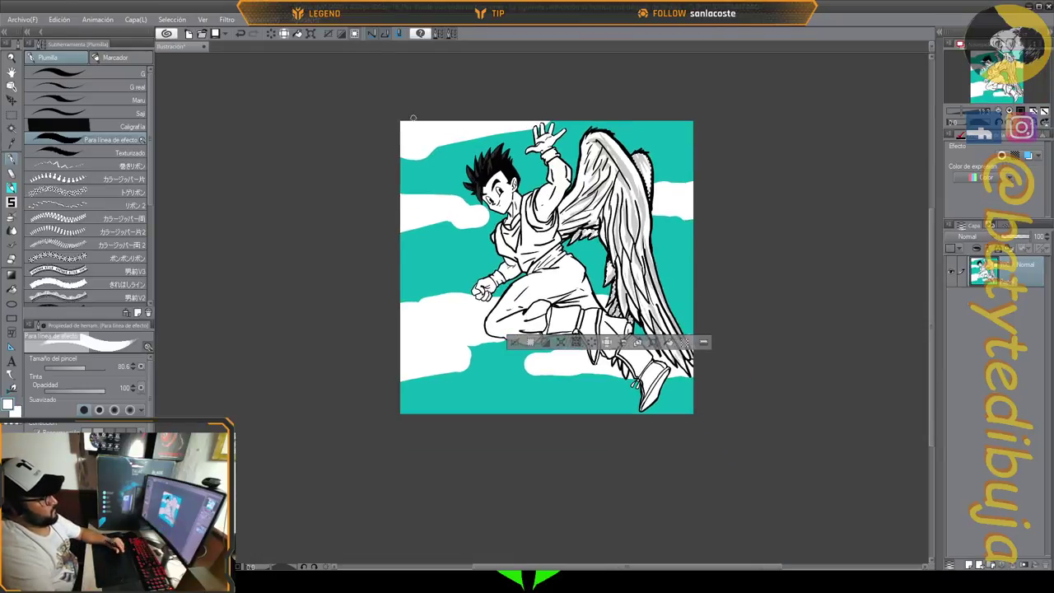
pyautogui.click(12, 128)
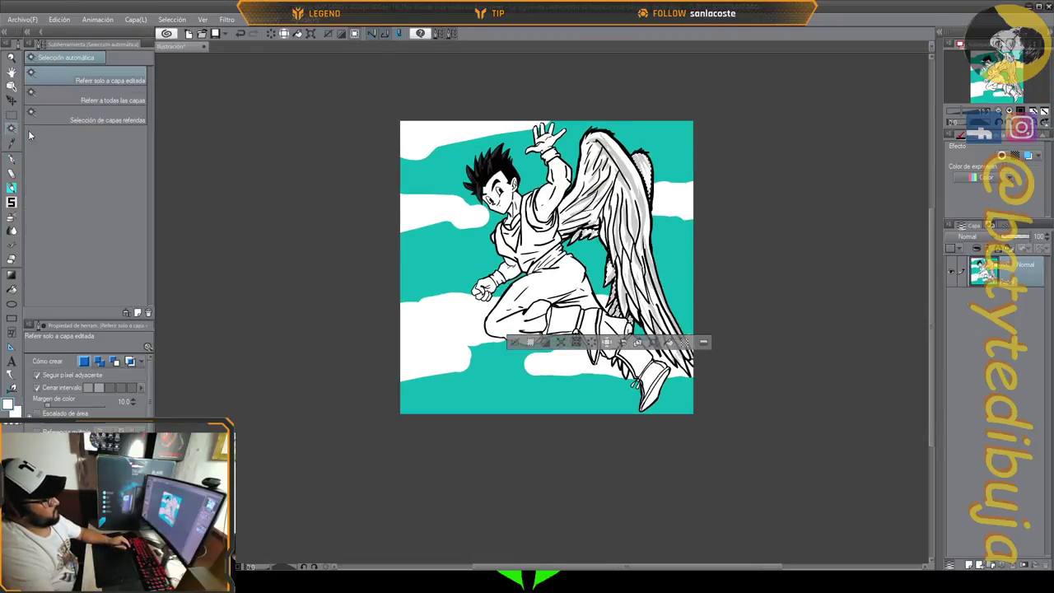
pyautogui.hotkey('ctrl', 'd')
pyautogui.click(427, 264)
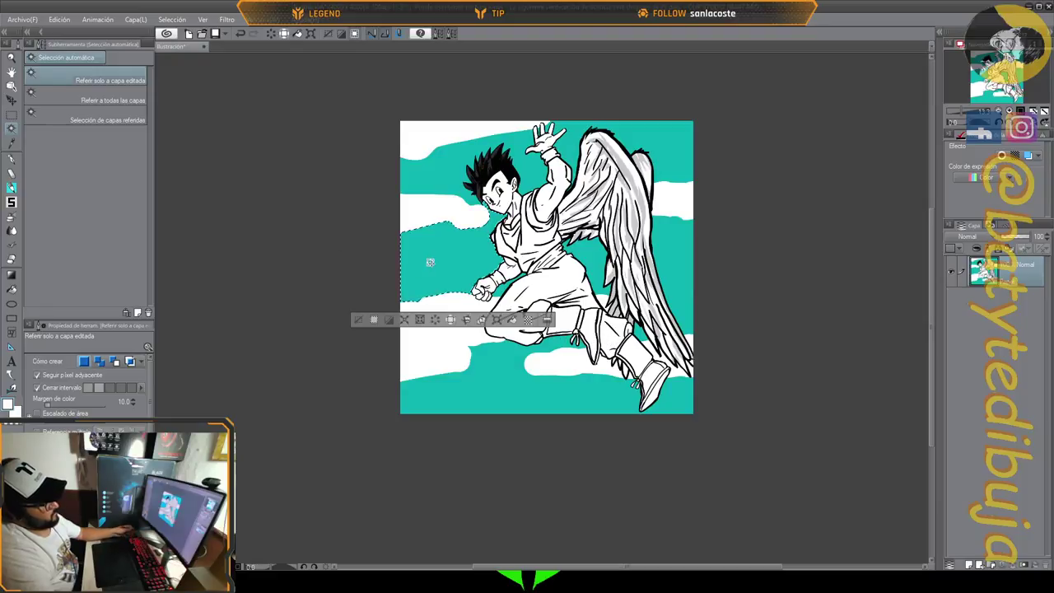
pyautogui.click(512, 372)
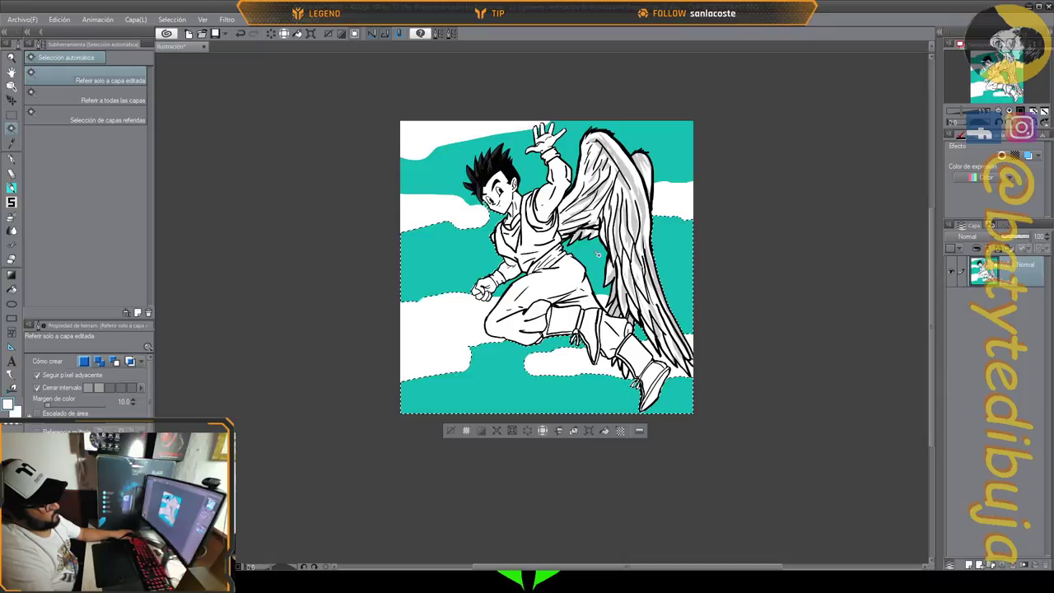
pyautogui.click(588, 140)
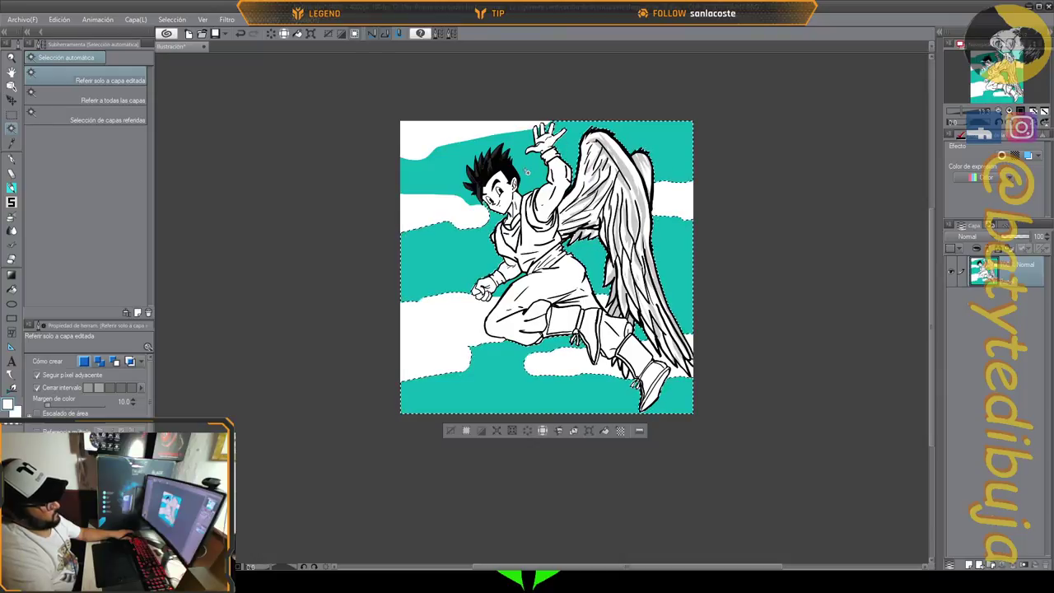
# Airbrush a soft white glow above the lower-left cloud with the Resalte airbrush at size 479.8.
pyautogui.click(11, 231)
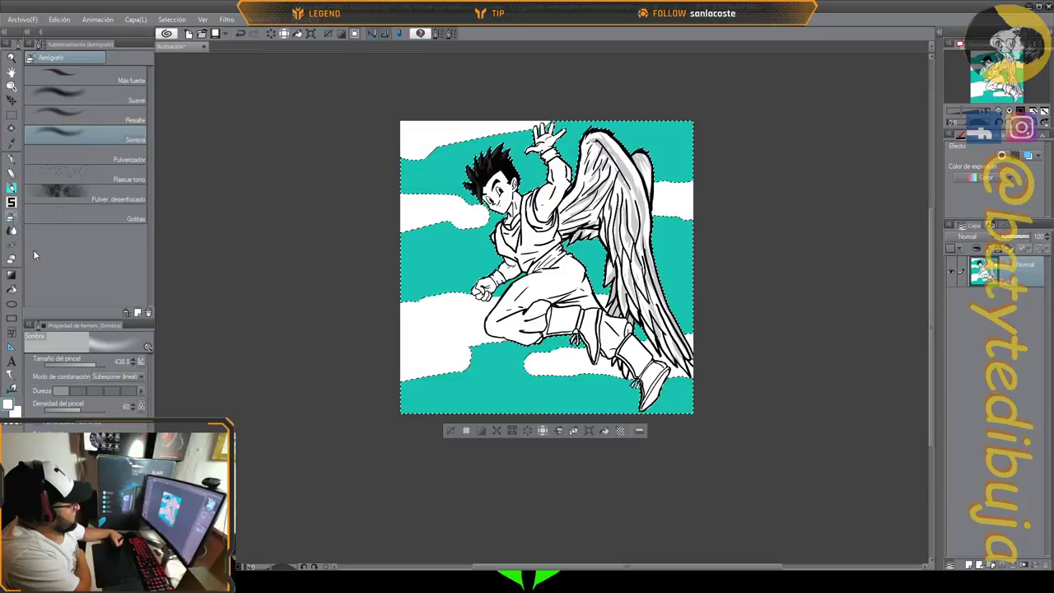
pyautogui.click(99, 119)
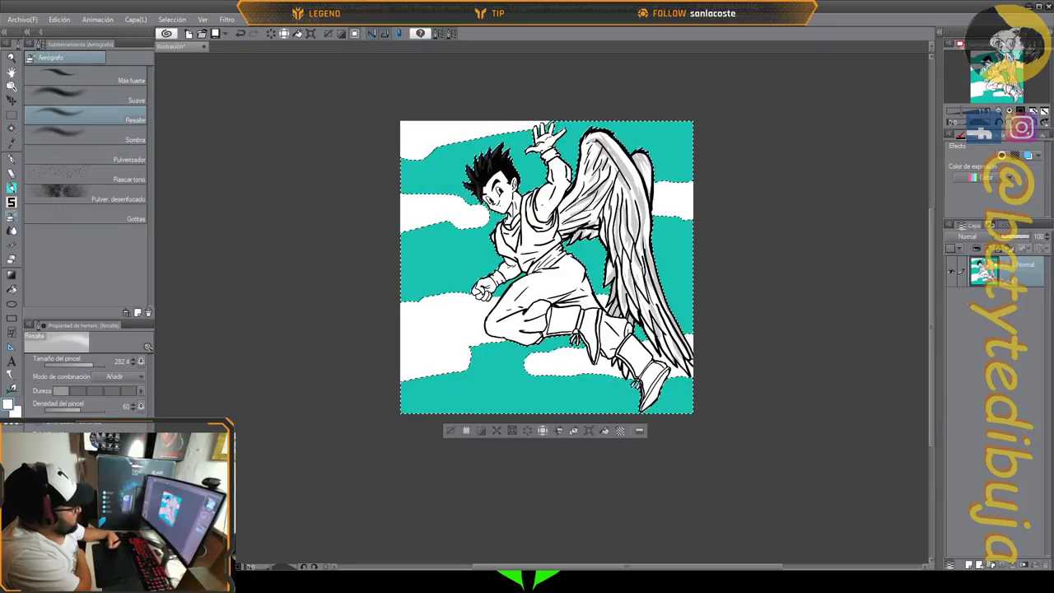
pyautogui.moveTo(94, 364); pyautogui.dragTo(96, 364)
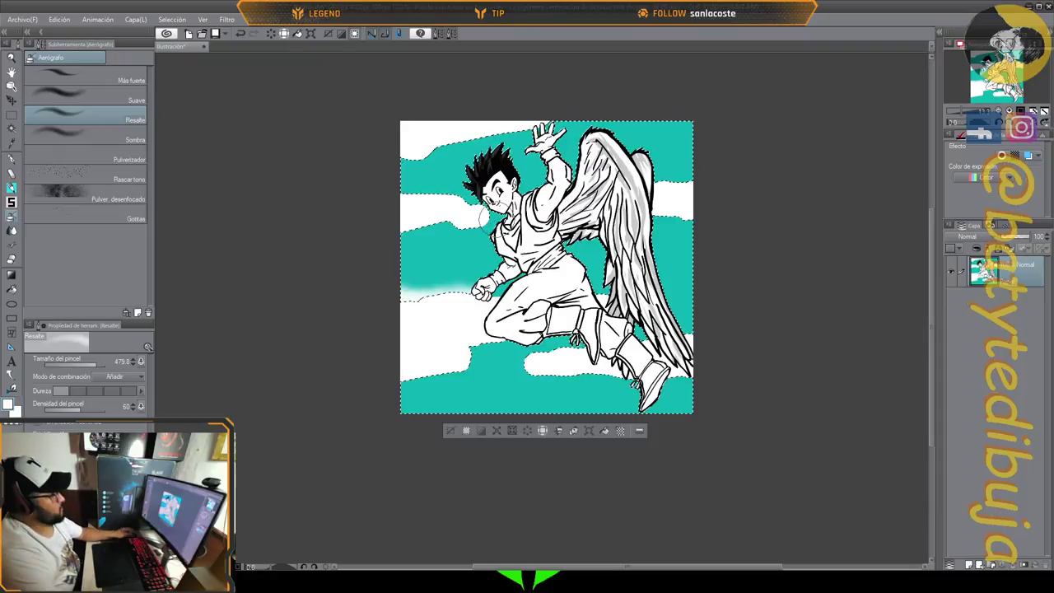
pyautogui.click(12, 127)
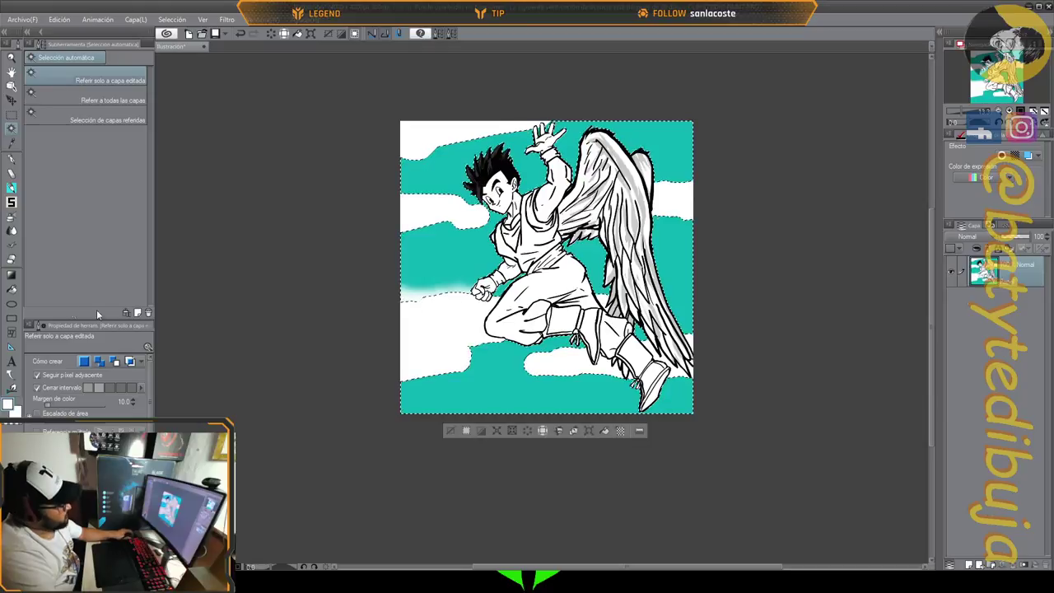
pyautogui.click(12, 216)
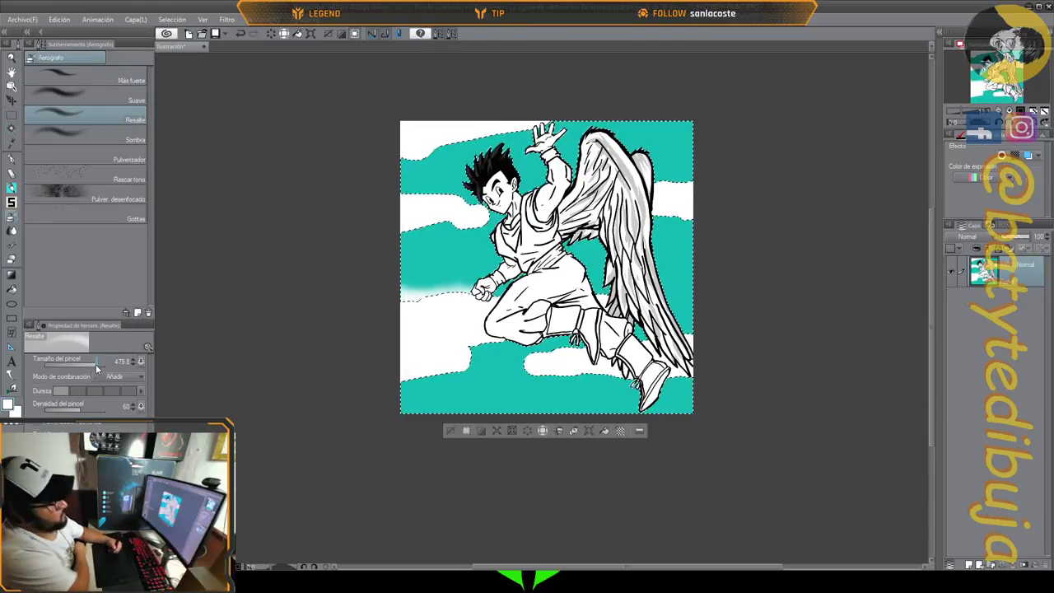
# Airbrush soft white haze along the remaining cloud edges and streaks across the teal sky around the character.
pyautogui.moveTo(498, 346)
pyautogui.mouseDown()
pyautogui.moveTo(386, 381)
pyautogui.moveTo(581, 353)
pyautogui.moveTo(510, 360)
pyautogui.mouseUp()
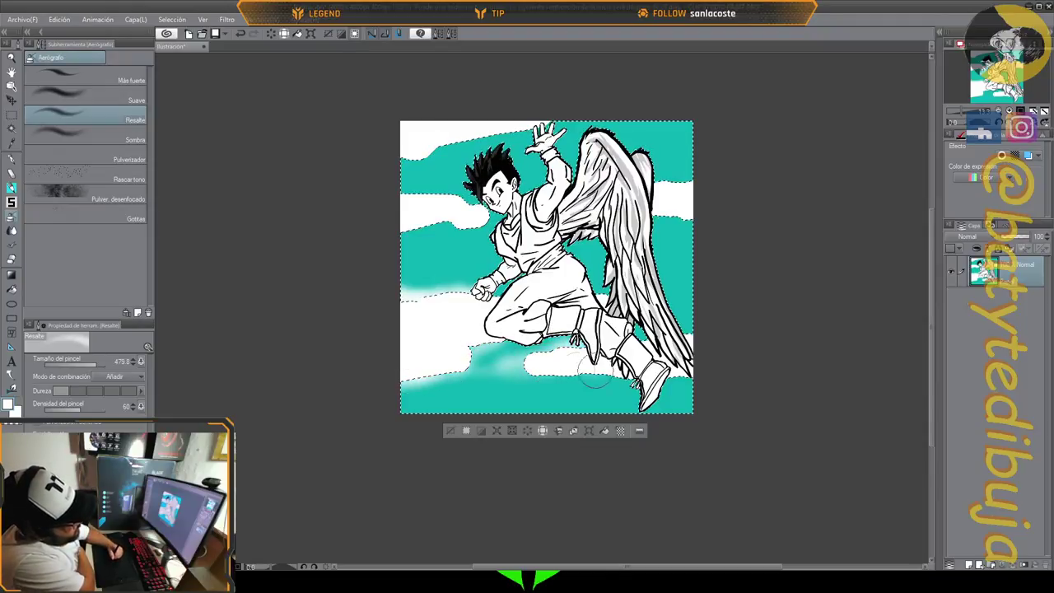
pyautogui.moveTo(698, 346)
pyautogui.mouseDown()
pyautogui.moveTo(651, 336)
pyautogui.moveTo(711, 327)
pyautogui.moveTo(679, 372)
pyautogui.moveTo(492, 368)
pyautogui.moveTo(705, 377)
pyautogui.moveTo(705, 289)
pyautogui.moveTo(684, 233)
pyautogui.moveTo(632, 217)
pyautogui.moveTo(417, 210)
pyautogui.moveTo(494, 213)
pyautogui.moveTo(383, 193)
pyautogui.mouseUp()
pyautogui.moveTo(388, 152)
pyautogui.mouseDown()
pyautogui.moveTo(453, 125)
pyautogui.moveTo(443, 136)
pyautogui.moveTo(460, 134)
pyautogui.moveTo(438, 146)
pyautogui.moveTo(571, 102)
pyautogui.moveTo(522, 129)
pyautogui.moveTo(616, 102)
pyautogui.moveTo(665, 103)
pyautogui.moveTo(651, 115)
pyautogui.moveTo(607, 113)
pyautogui.moveTo(702, 114)
pyautogui.moveTo(688, 164)
pyautogui.moveTo(666, 174)
pyautogui.moveTo(695, 179)
pyautogui.moveTo(483, 205)
pyautogui.moveTo(438, 192)
pyautogui.moveTo(394, 199)
pyautogui.moveTo(413, 194)
pyautogui.moveTo(395, 189)
pyautogui.moveTo(395, 171)
pyautogui.moveTo(443, 146)
pyautogui.moveTo(390, 168)
pyautogui.moveTo(451, 134)
pyautogui.moveTo(531, 116)
pyautogui.moveTo(652, 110)
pyautogui.moveTo(605, 130)
pyautogui.moveTo(705, 238)
pyautogui.moveTo(408, 267)
pyautogui.moveTo(565, 280)
pyautogui.mouseUp()
pyautogui.moveTo(565, 179)
pyautogui.mouseDown()
pyautogui.moveTo(563, 149)
pyautogui.moveTo(618, 136)
pyautogui.mouseUp()
pyautogui.moveTo(543, 403)
pyautogui.mouseDown()
pyautogui.moveTo(402, 396)
pyautogui.moveTo(388, 413)
pyautogui.moveTo(435, 400)
pyautogui.moveTo(640, 416)
pyautogui.moveTo(715, 388)
pyautogui.mouseUp()
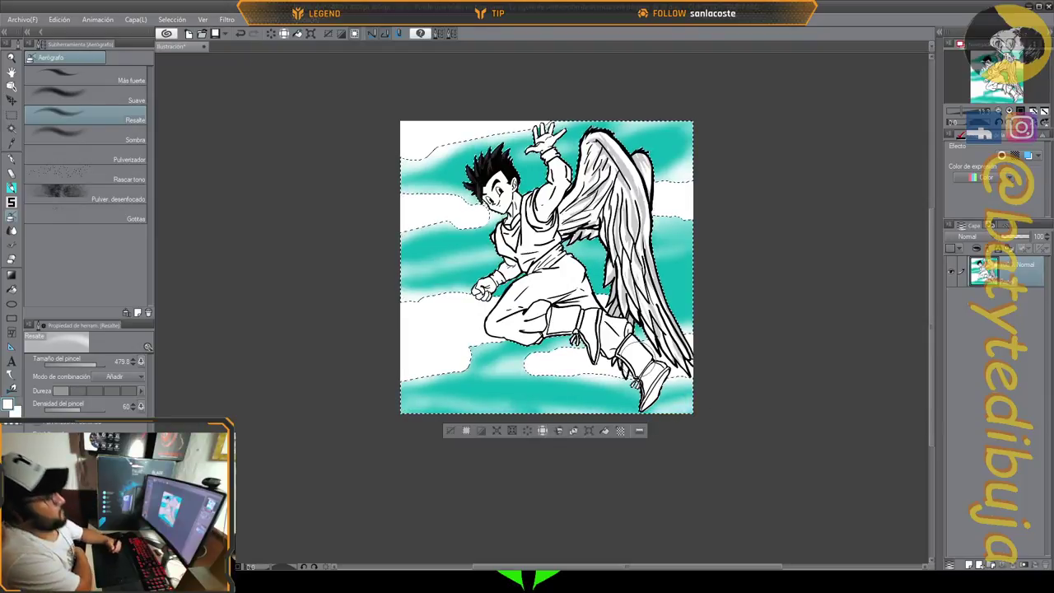
# Clear the sky selection and set the Resalte airbrush's drawing colour to orange-yellow.
pyautogui.click(10, 116)
pyautogui.click(10, 127)
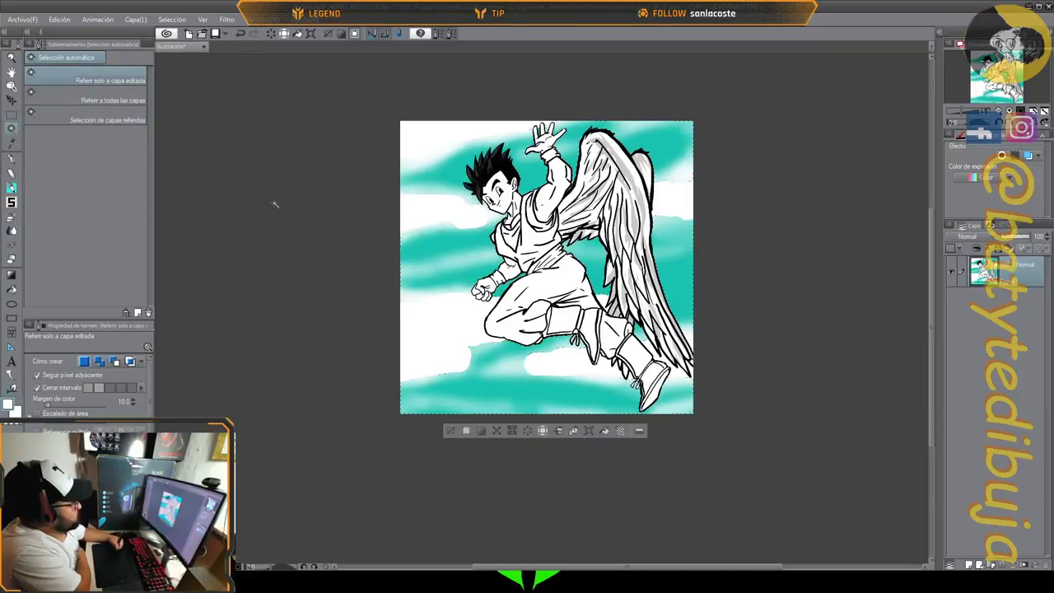
pyautogui.hotkey('ctrl', 'd')
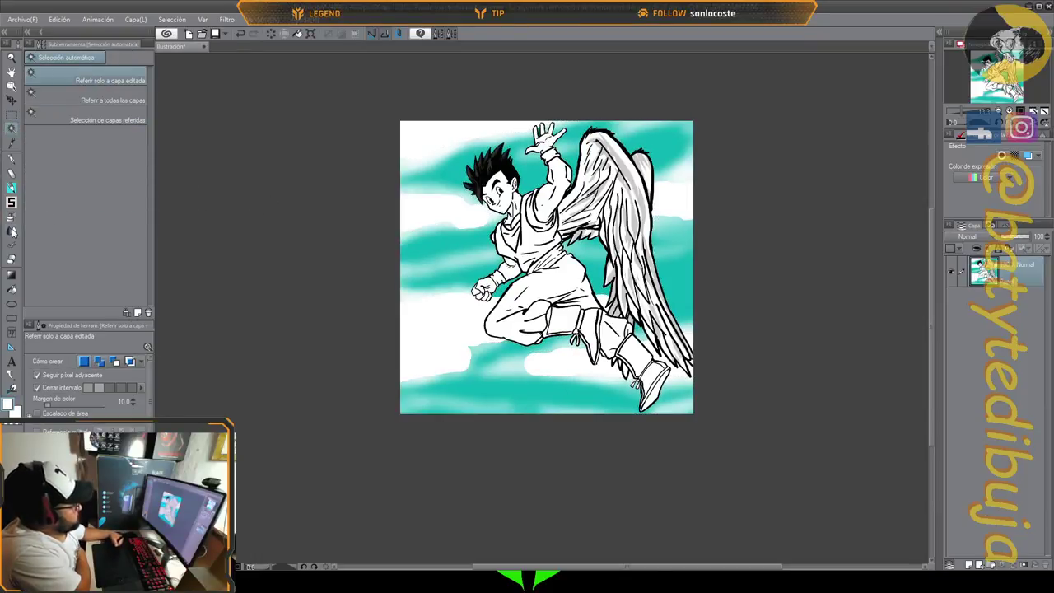
pyautogui.click(12, 187)
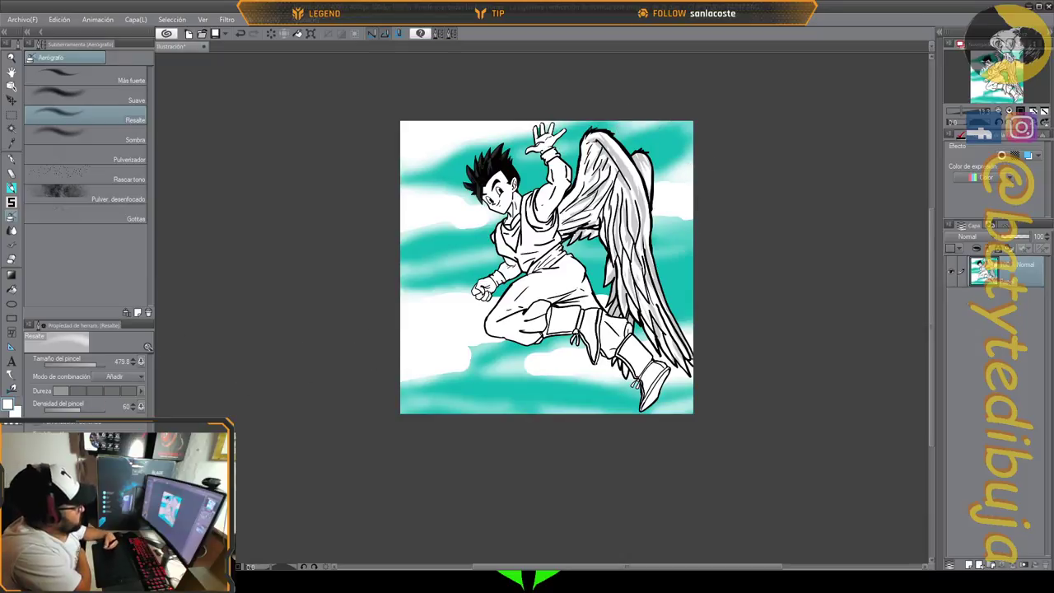
pyautogui.press('Return')
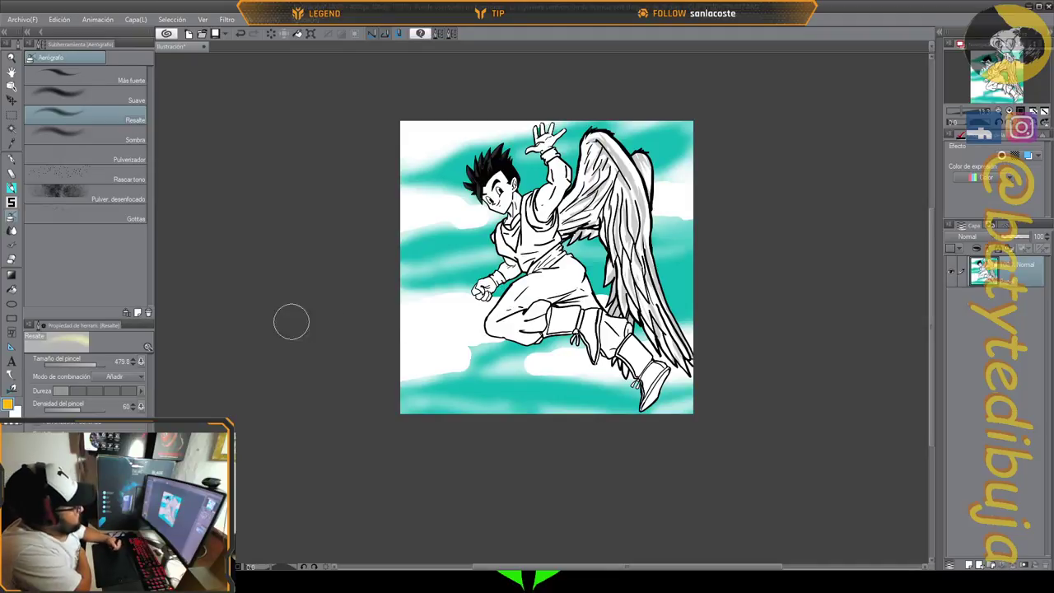
# Replace the orange-yellow drawing colour with red-orange and auto-select the character's trouser and vest areas.
pyautogui.click(11, 290)
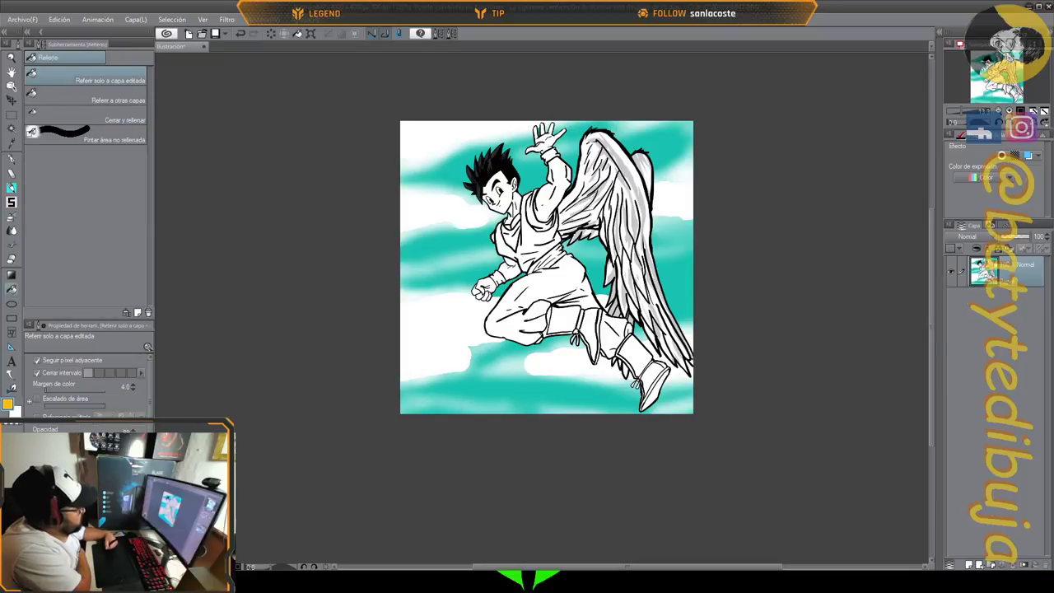
pyautogui.click(89, 511)
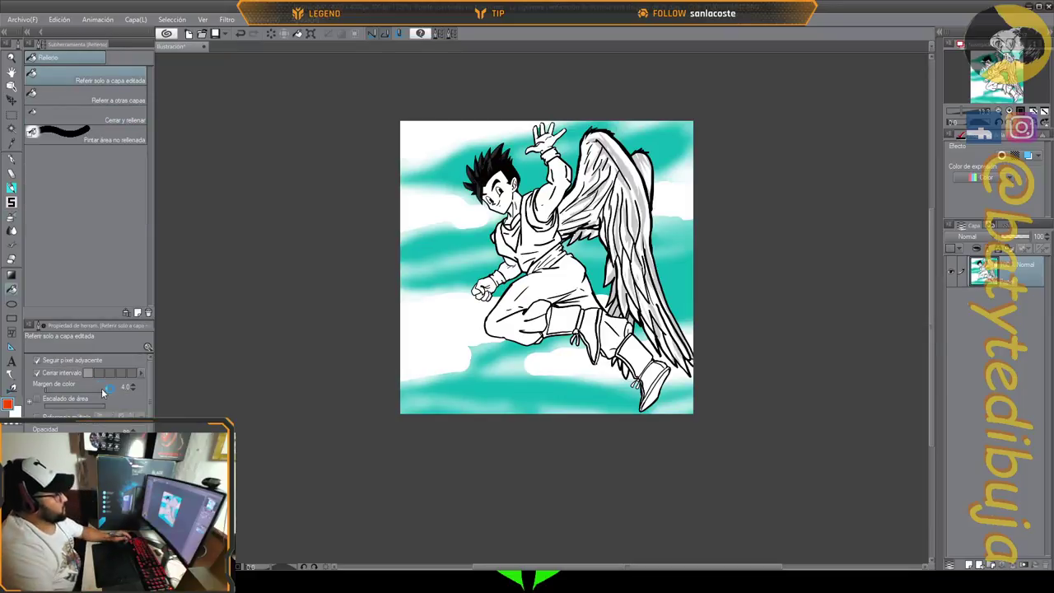
pyautogui.click(11, 128)
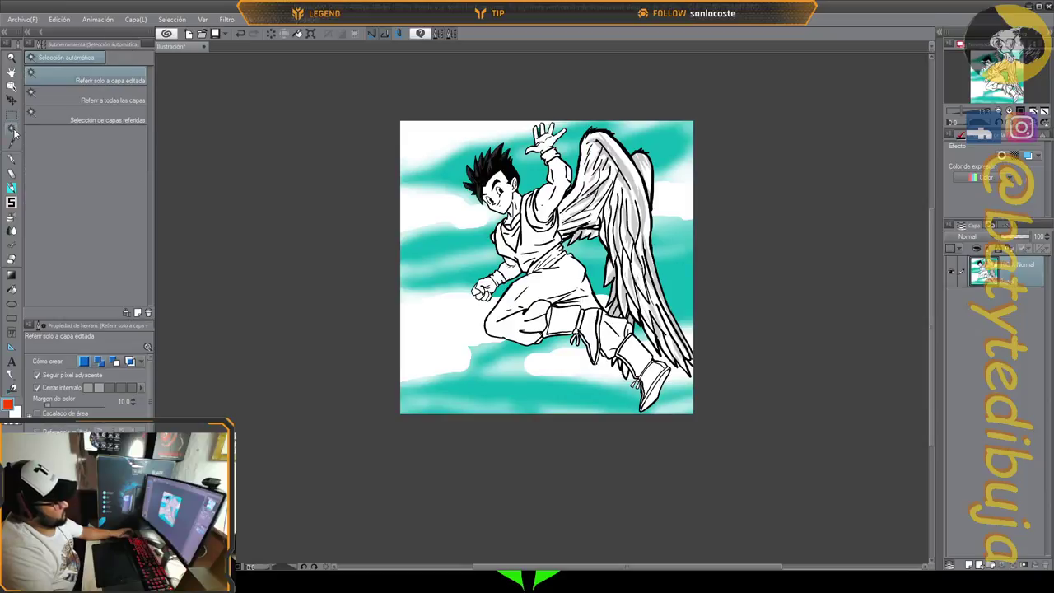
pyautogui.click(528, 299)
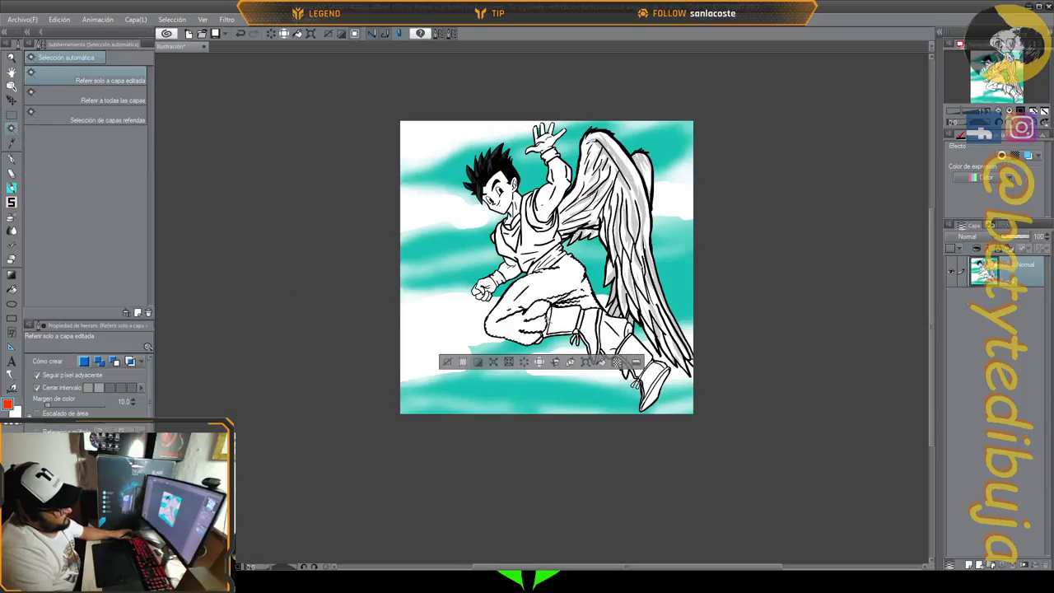
pyautogui.scroll(1, 578, 312)
pyautogui.scroll(1, 578, 315)
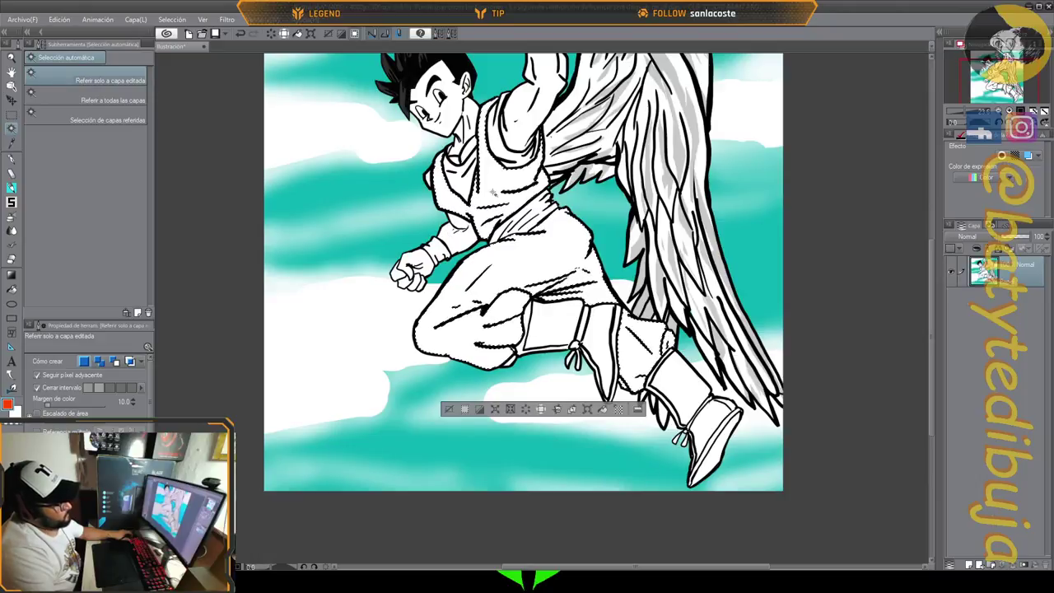
pyautogui.scroll(-2, 505, 205)
pyautogui.scroll(4, 516, 228)
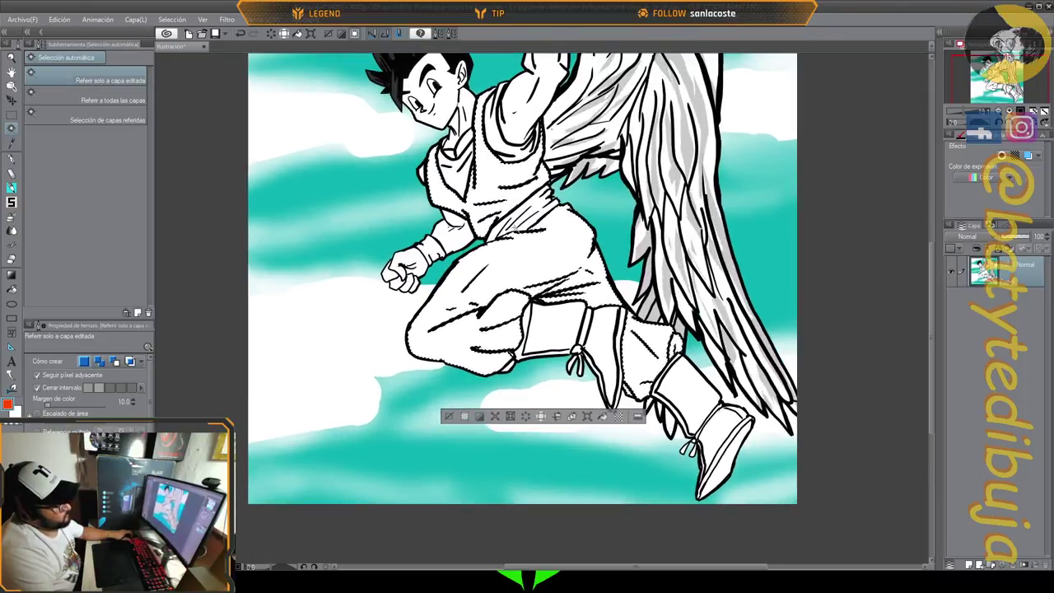
pyautogui.scroll(-1, 536, 264)
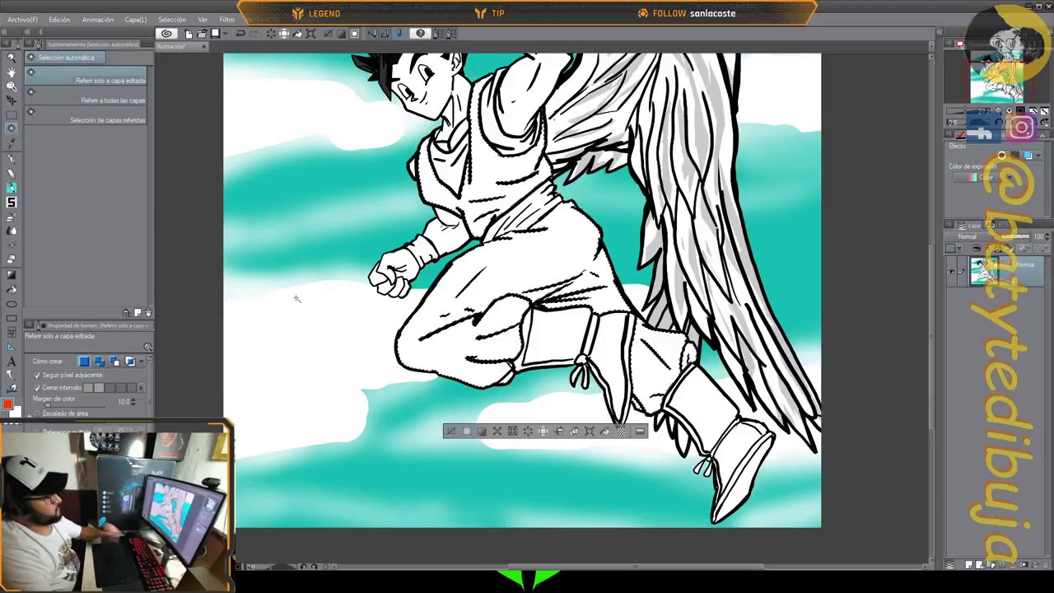
# Fill the selected trousers and vest with brownish orange.
pyautogui.click(12, 290)
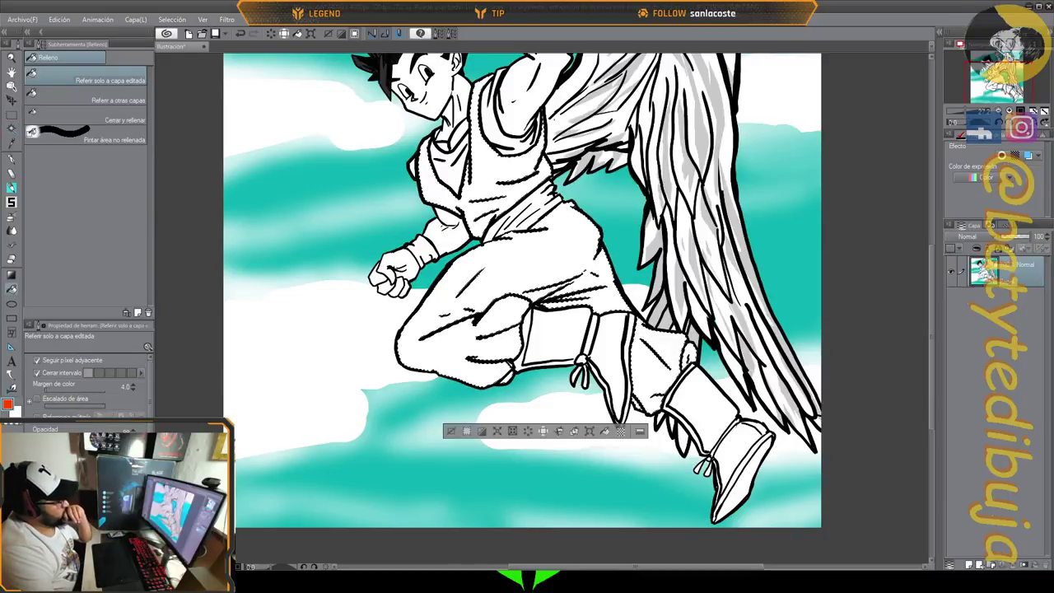
pyautogui.click(82, 503)
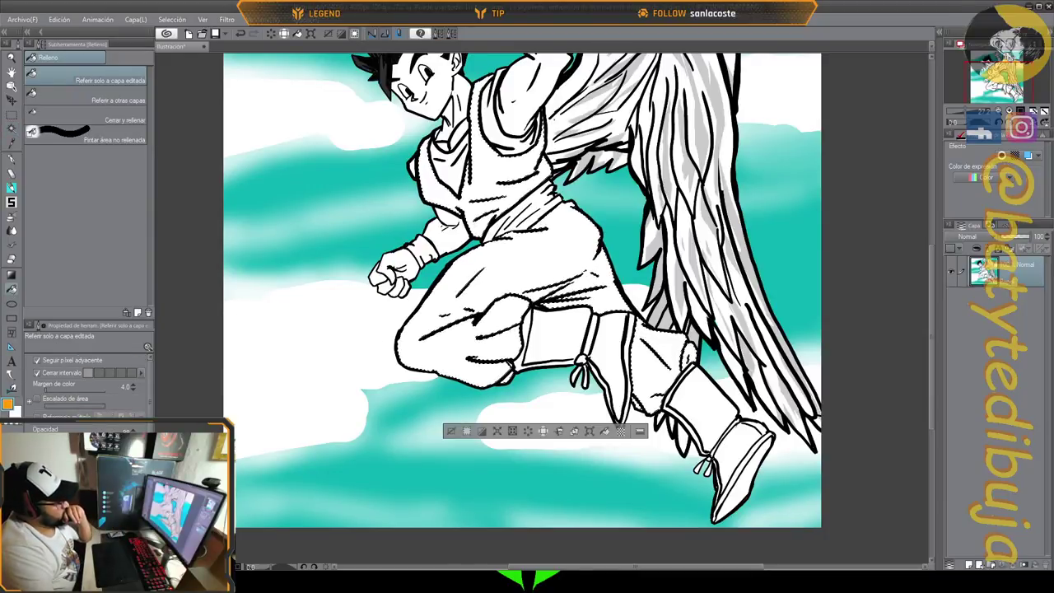
pyautogui.click(101, 507)
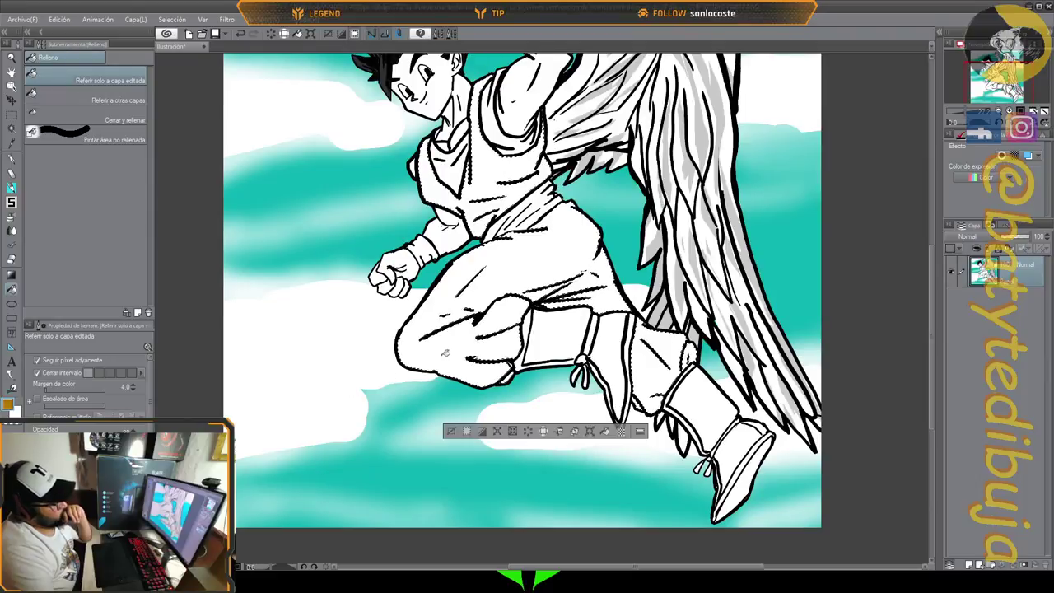
pyautogui.click(508, 375)
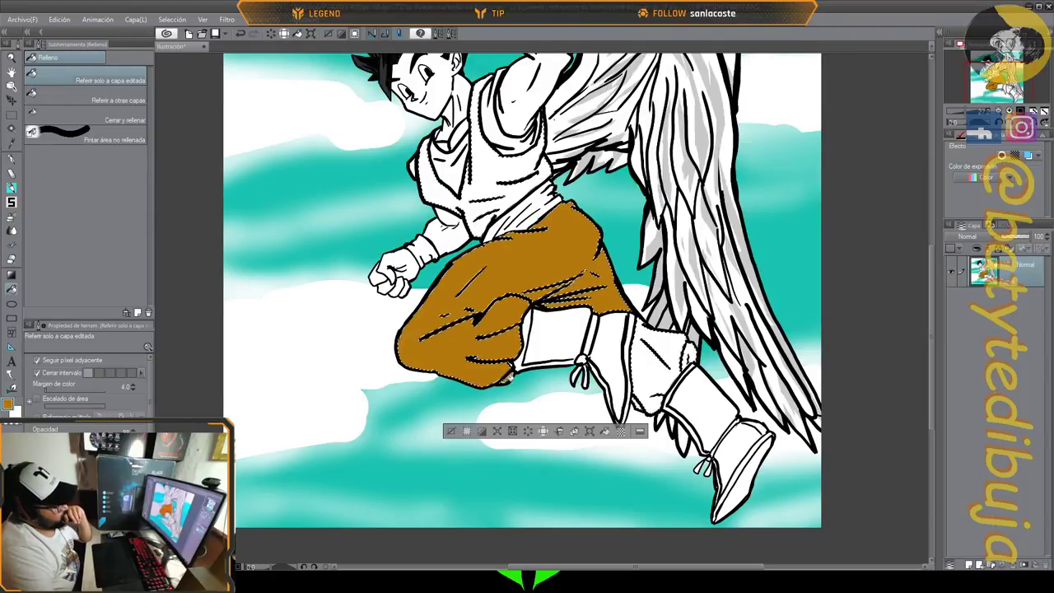
pyautogui.click(645, 392)
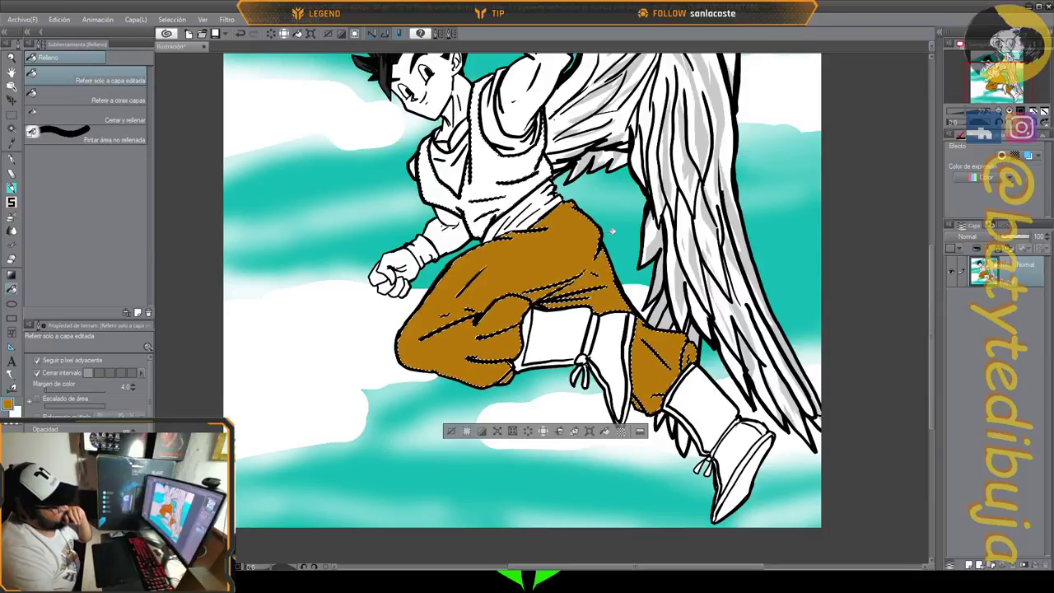
pyautogui.click(499, 183)
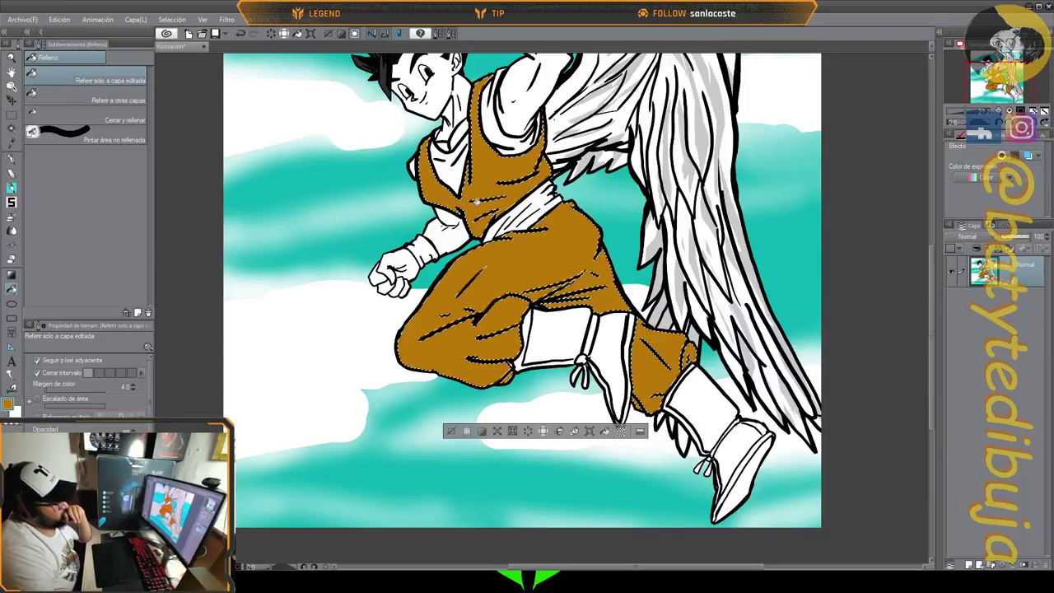
# Set the drawing colour to bright red and fill both trouser legs and the vest with it.
pyautogui.scroll(-2, 486, 228)
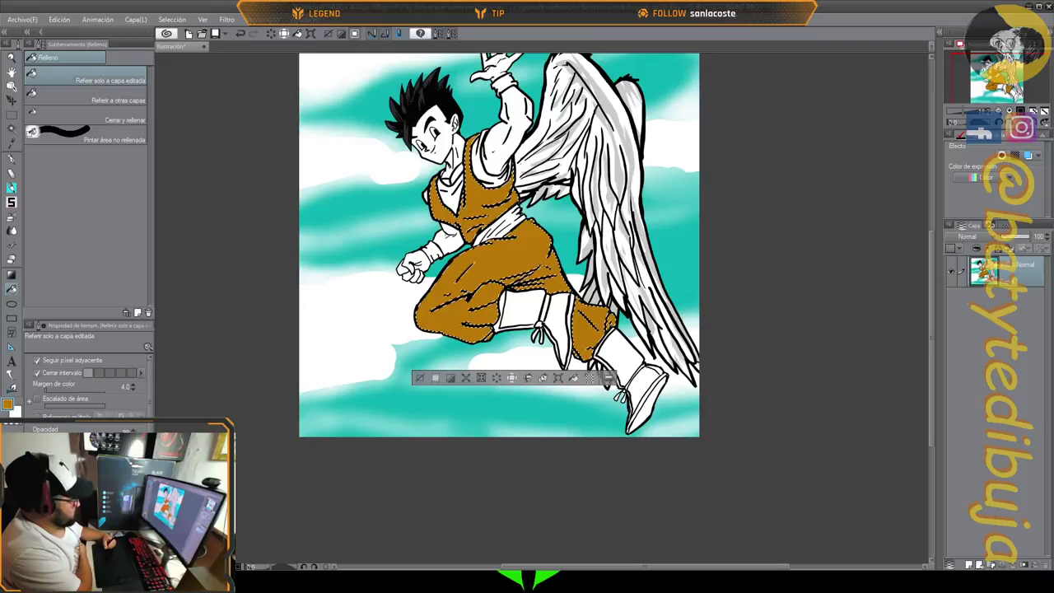
pyautogui.click(62, 486)
pyautogui.click(110, 495)
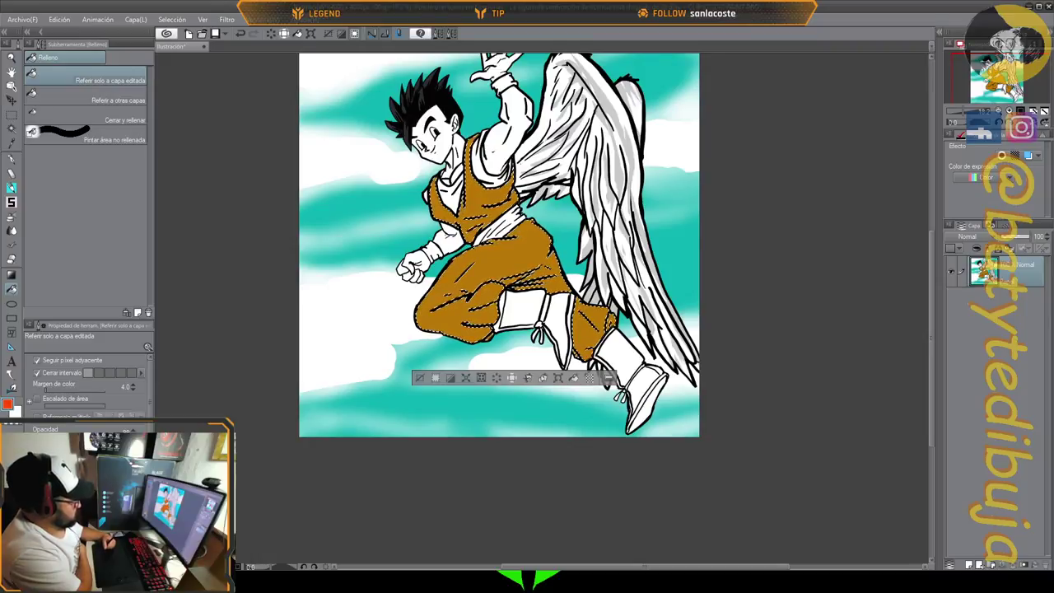
pyautogui.moveTo(62, 486); pyautogui.dragTo(69, 481)
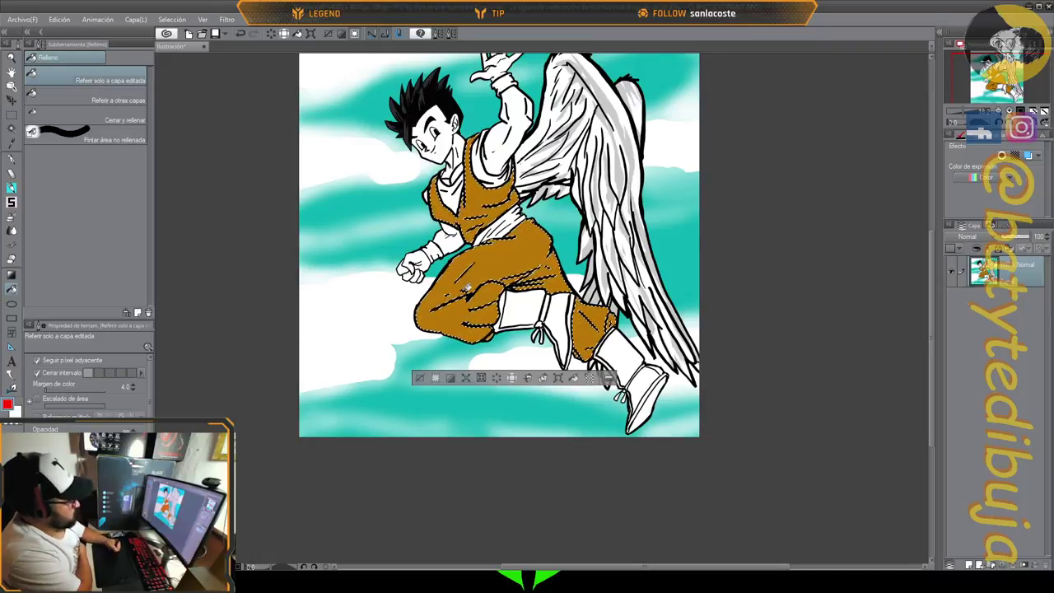
pyautogui.click(494, 280)
pyautogui.click(593, 335)
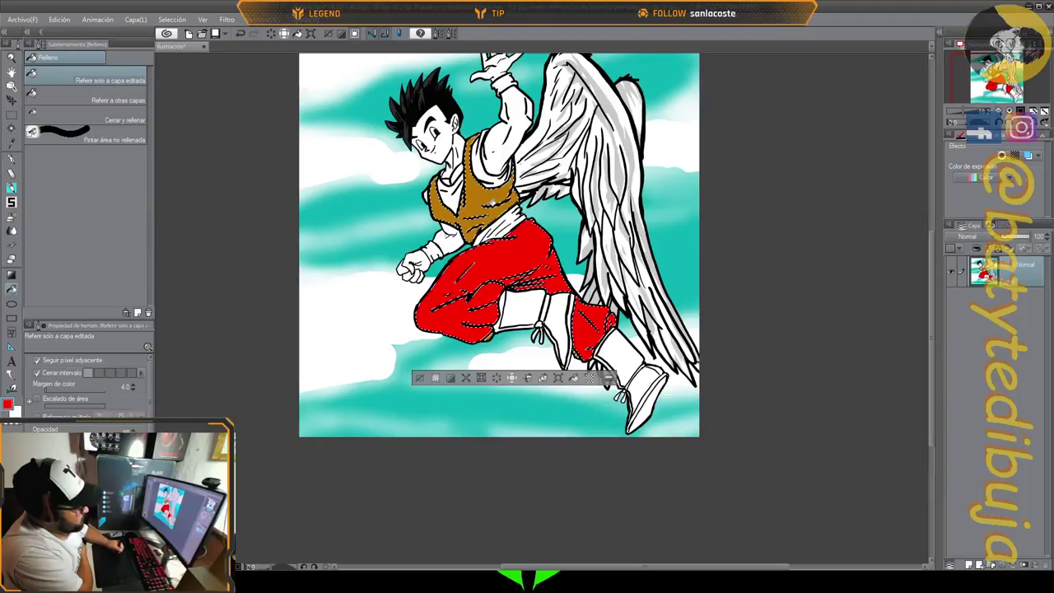
pyautogui.click(491, 200)
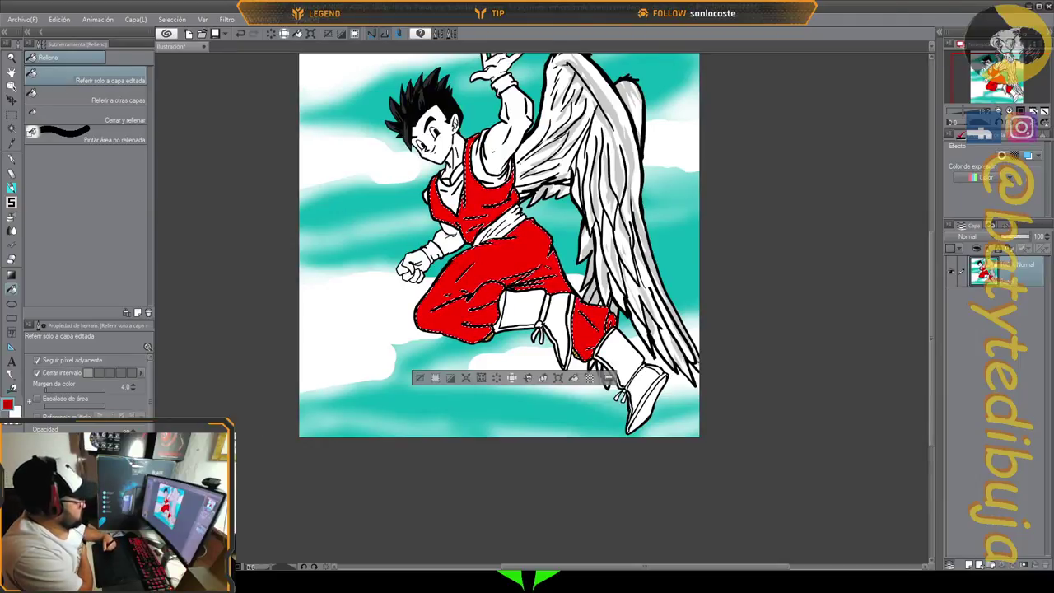
# Paint dark red fold shading on the trousers and vest with the Para línea de efecto pen at size 88.1, then sample the bright red.
pyautogui.click(12, 161)
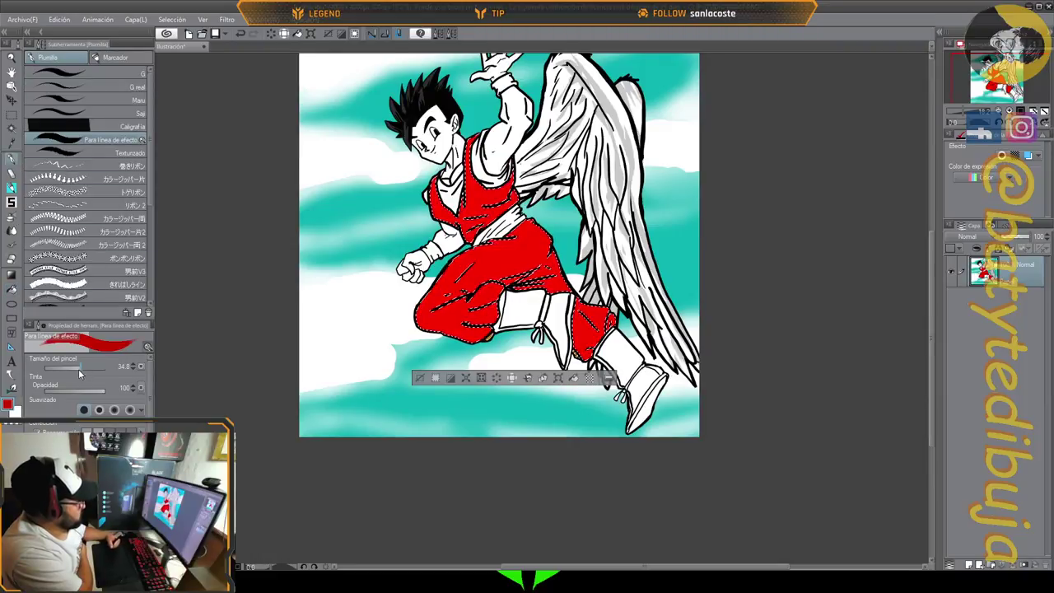
pyautogui.moveTo(79, 367); pyautogui.dragTo(91, 370)
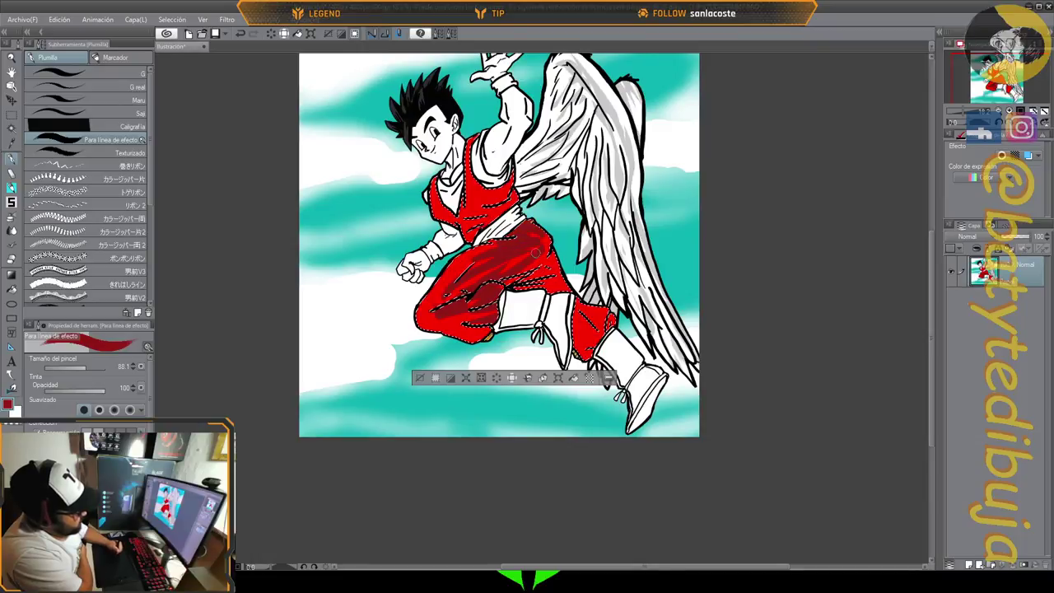
pyautogui.moveTo(536, 253); pyautogui.dragTo(551, 267)
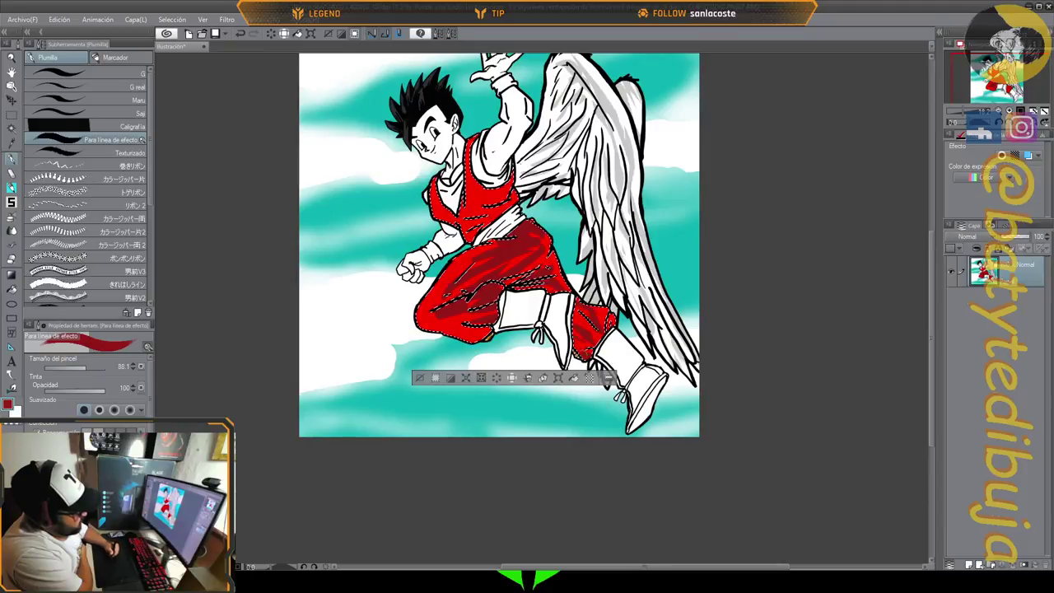
pyautogui.moveTo(511, 181); pyautogui.dragTo(478, 210)
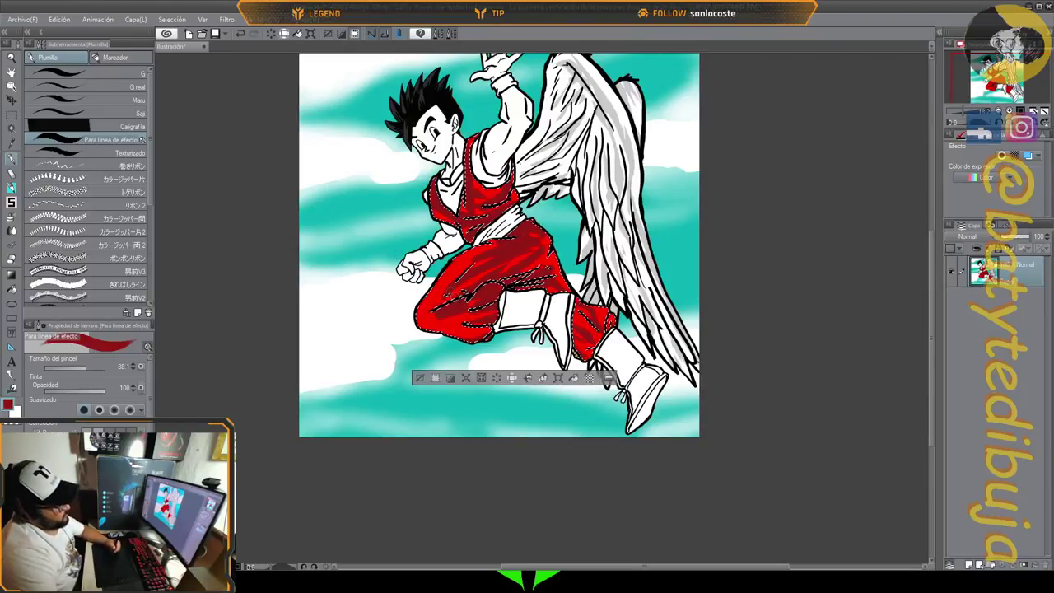
pyautogui.keyDown('alt'); pyautogui.click(540, 246); pyautogui.keyUp('alt')
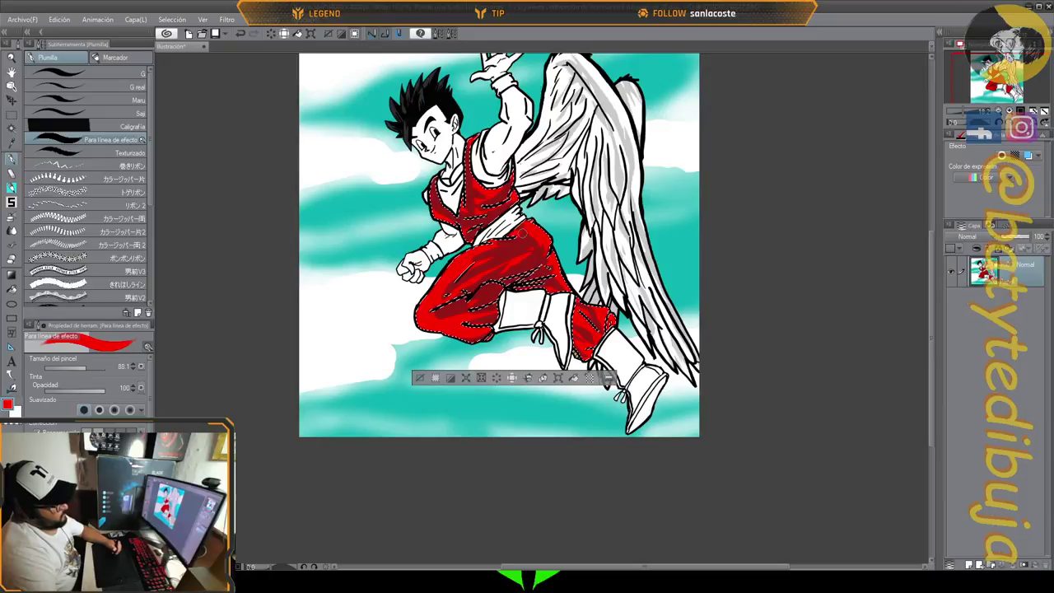
# Replace the red clothing selection with an auto-selection of the undershirt, waist sash and wristband areas.
pyautogui.scroll(-1, 414, 193)
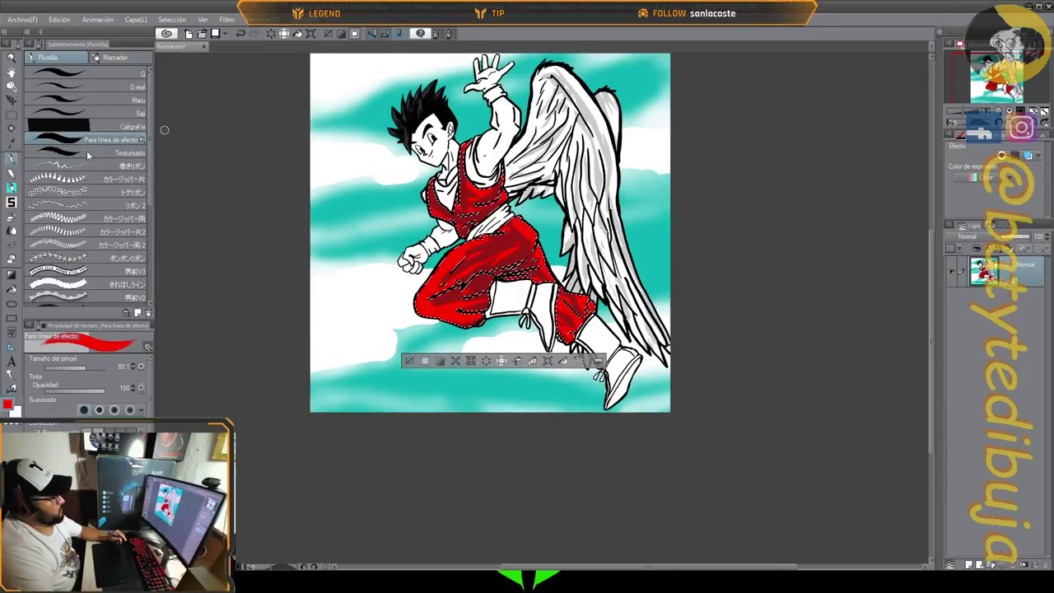
pyautogui.click(11, 127)
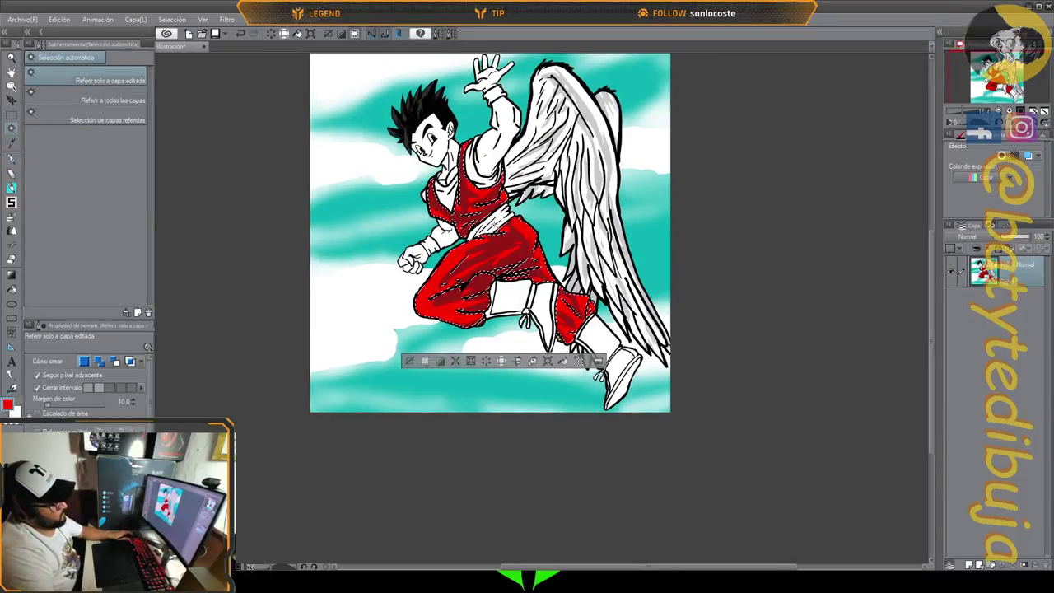
pyautogui.click(477, 201)
pyautogui.click(459, 191)
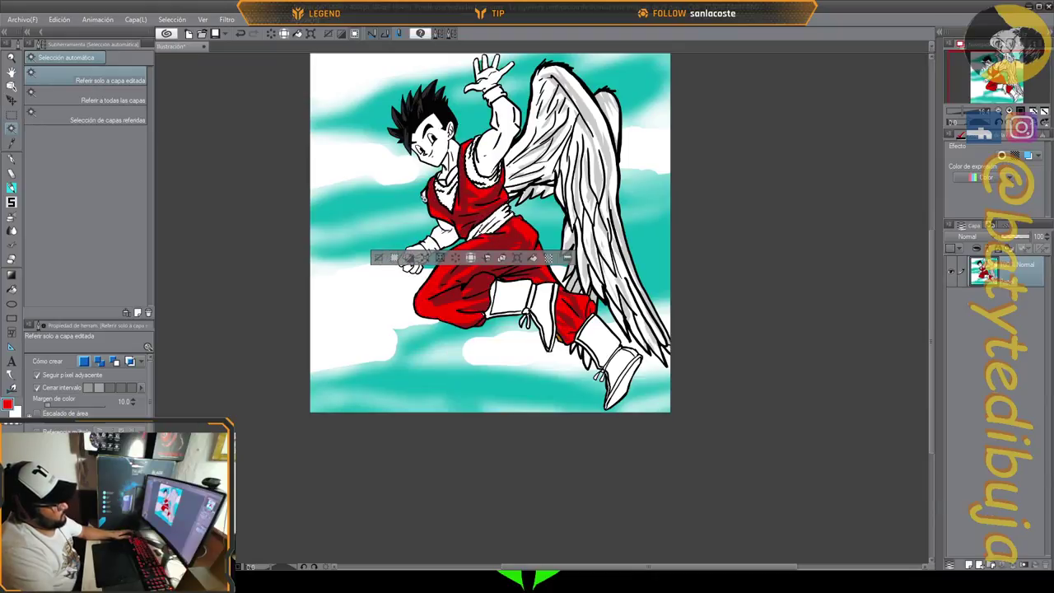
pyautogui.click(426, 196)
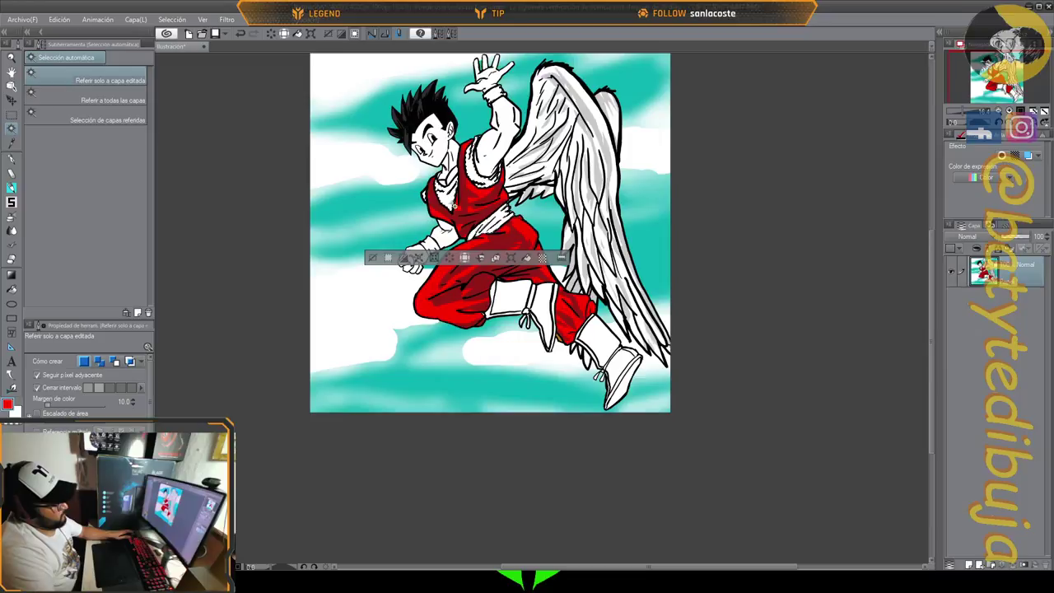
pyautogui.click(429, 247)
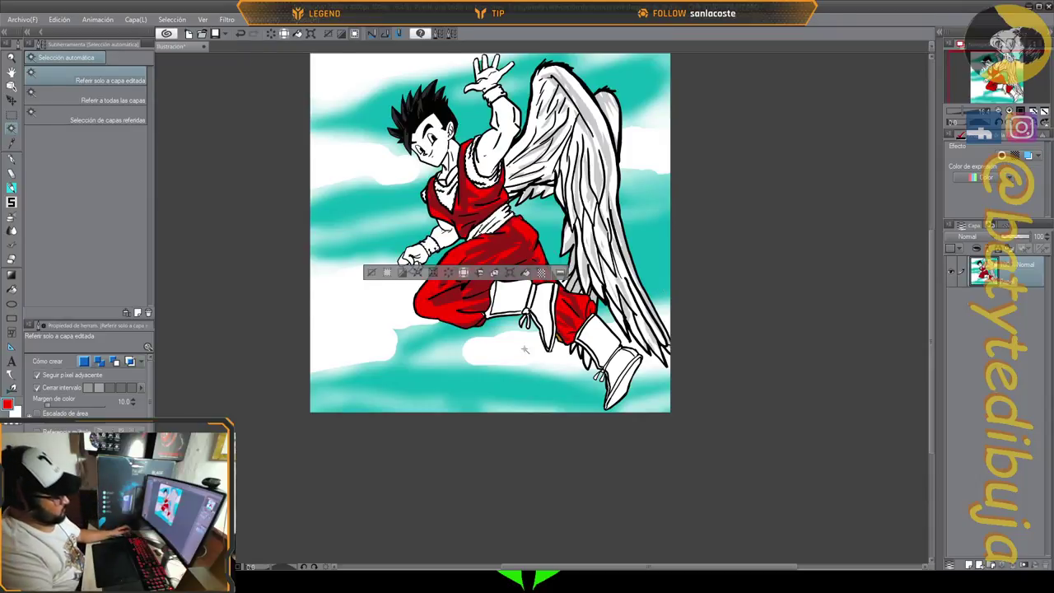
# Add the shaft and foot areas of both boots to the auto-selection.
pyautogui.keyDown('shift'); pyautogui.click(522, 303); pyautogui.keyUp('shift')
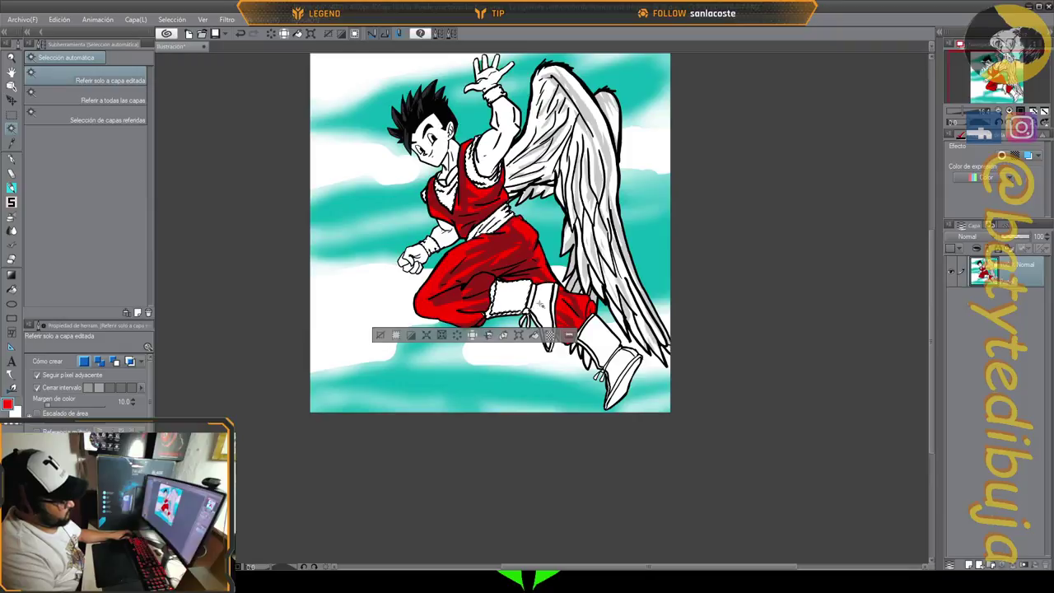
pyautogui.keyDown('shift'); pyautogui.click(541, 305); pyautogui.keyUp('shift')
pyautogui.keyDown('shift'); pyautogui.click(601, 335); pyautogui.keyUp('shift')
pyautogui.keyDown('shift'); pyautogui.click(618, 364); pyautogui.keyUp('shift')
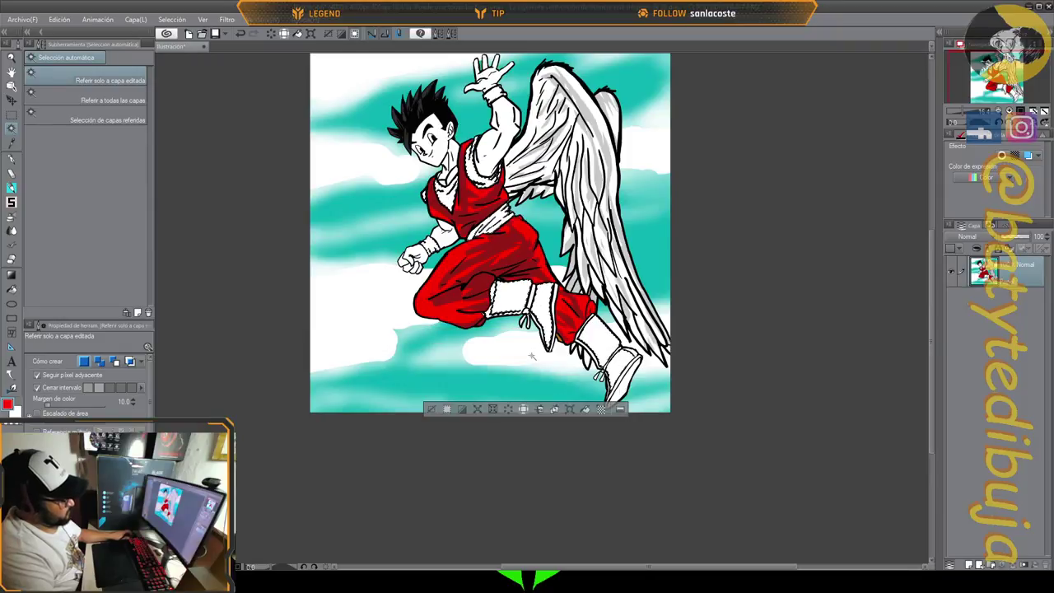
# Fill the selected boots, undershirt, sash and wristbands with bright blue.
pyautogui.click(12, 291)
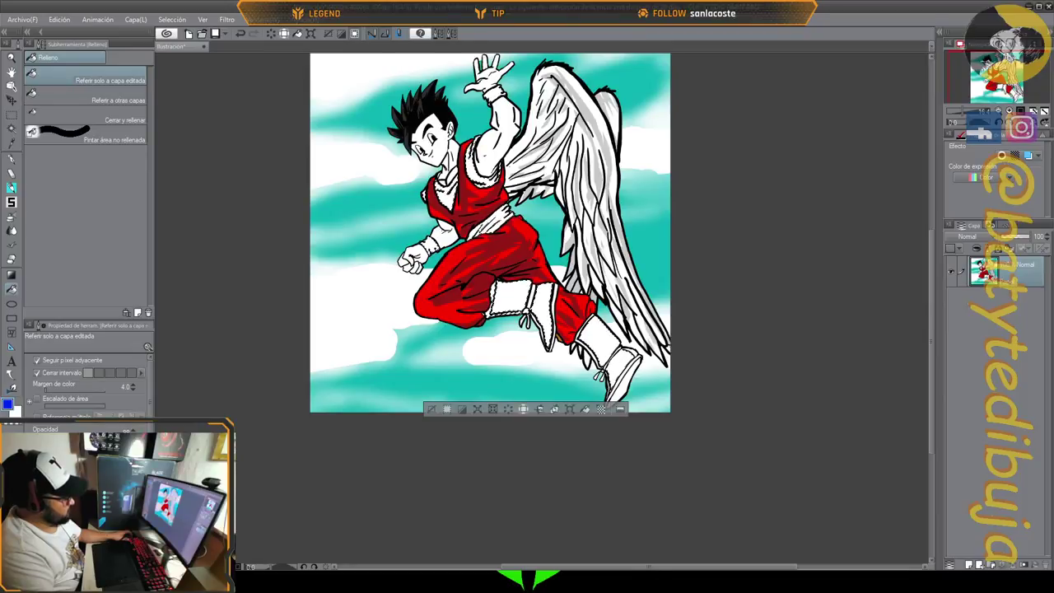
pyautogui.click(616, 363)
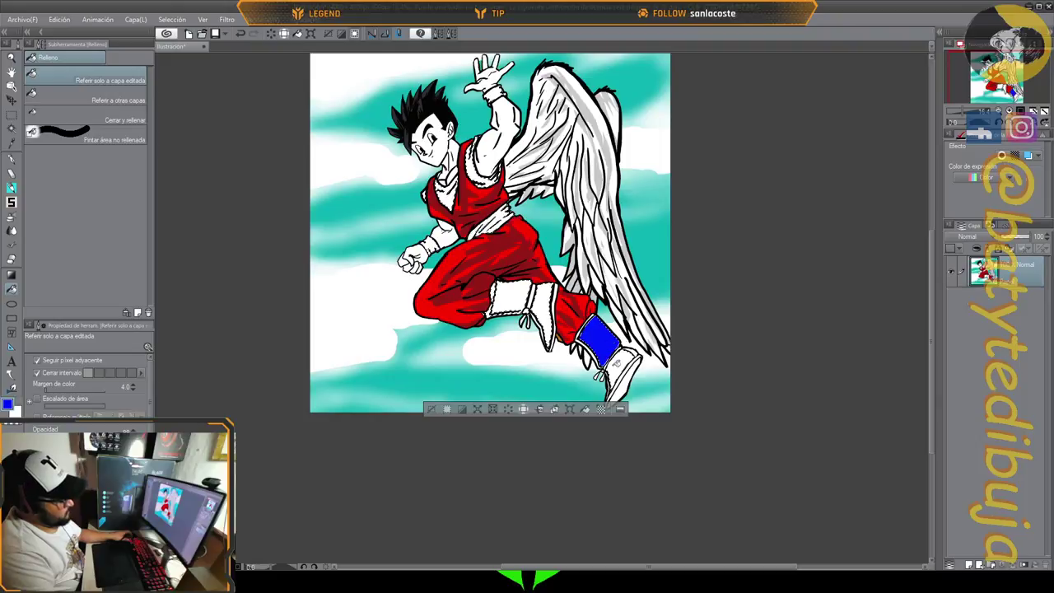
pyautogui.click(521, 296)
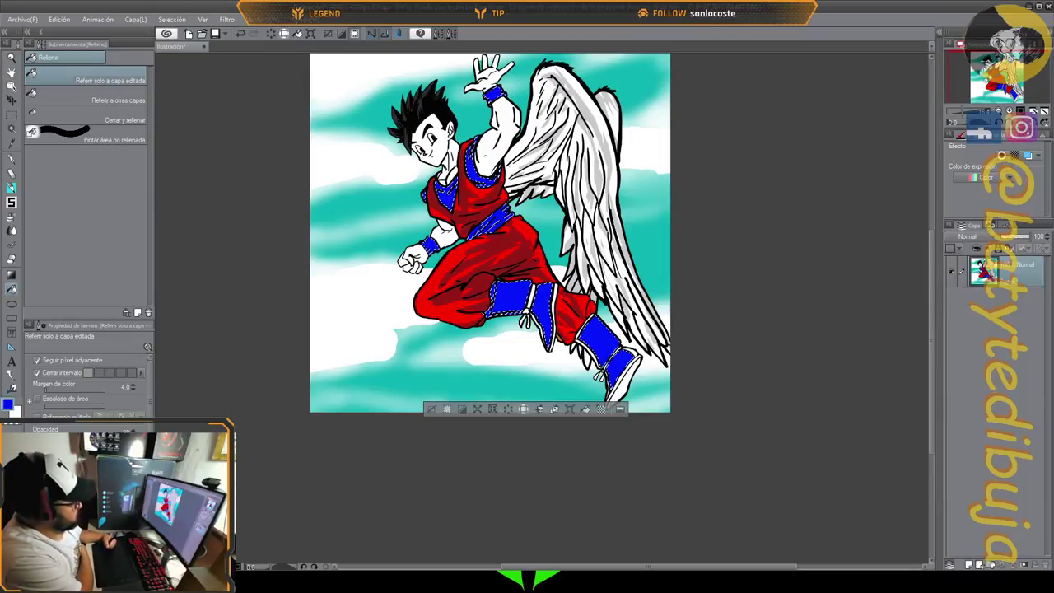
# Paint dark blue shading on the boots, undershirt, sash and wristbands with the Para línea de efecto pen at size 88.1.
pyautogui.click(99, 506)
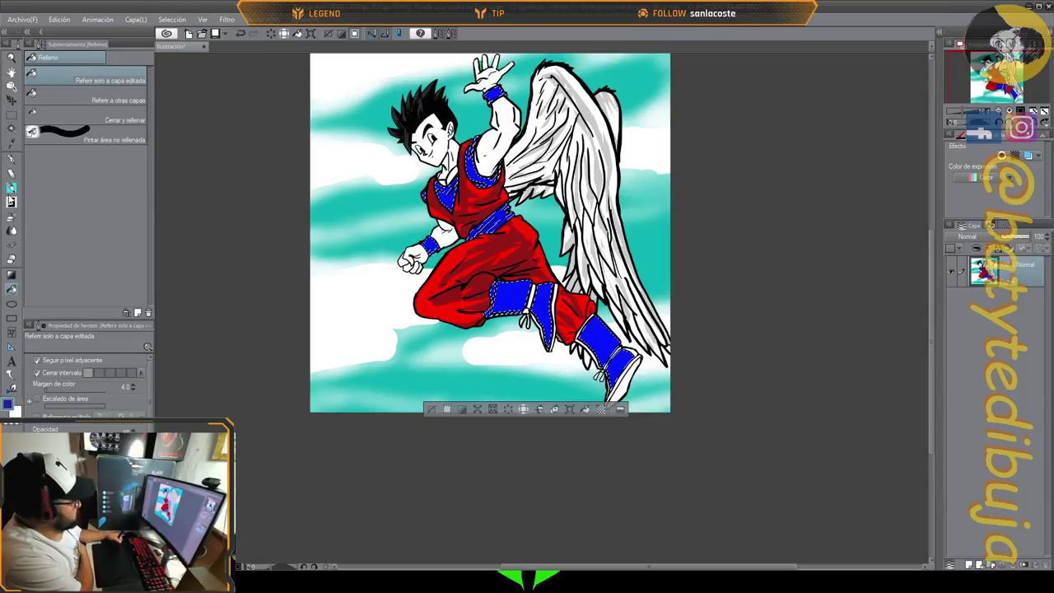
pyautogui.click(11, 158)
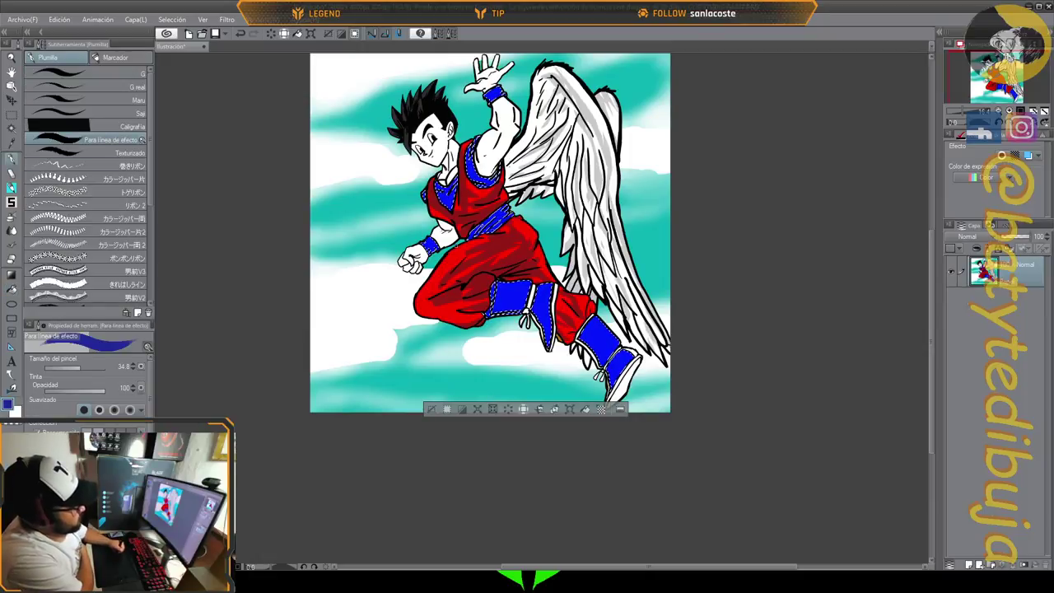
pyautogui.moveTo(76, 366); pyautogui.dragTo(89, 365)
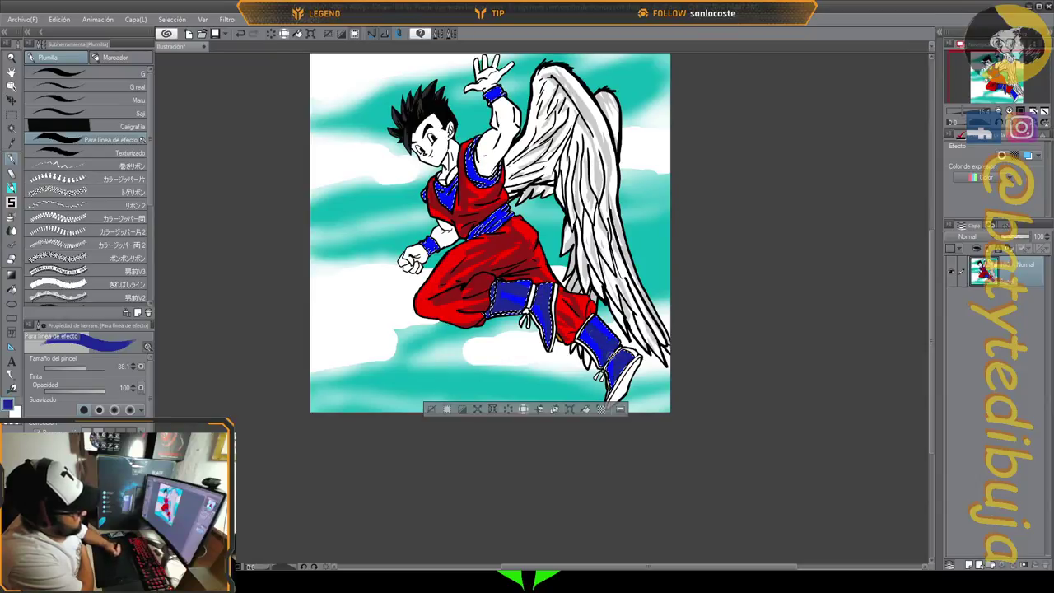
pyautogui.moveTo(590, 327)
pyautogui.mouseDown()
pyautogui.moveTo(595, 313)
pyautogui.moveTo(605, 349)
pyautogui.mouseUp()
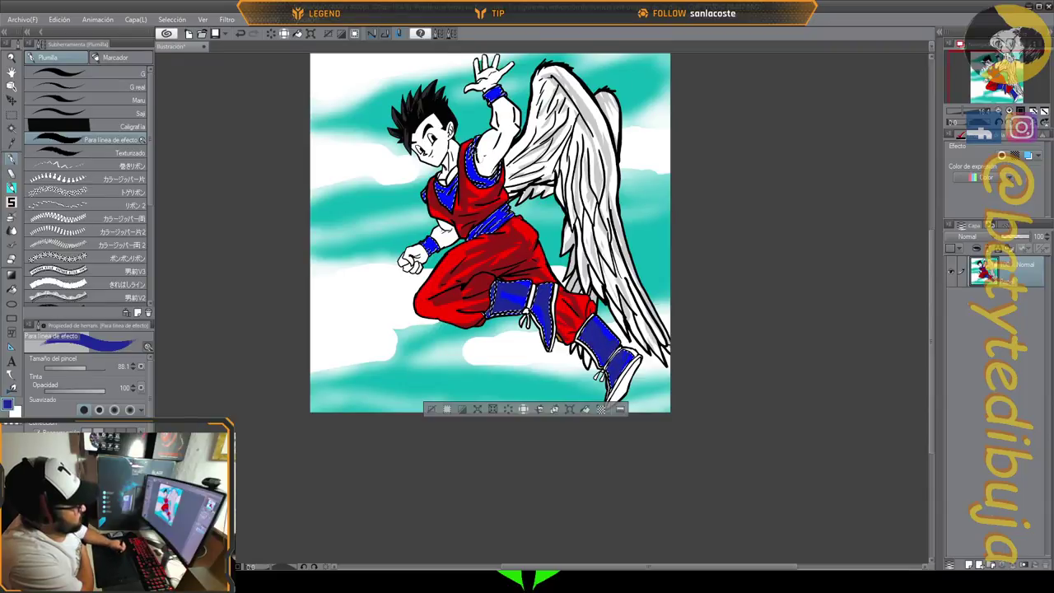
pyautogui.moveTo(469, 163)
pyautogui.mouseDown()
pyautogui.moveTo(496, 182)
pyautogui.moveTo(453, 206)
pyautogui.moveTo(435, 202)
pyautogui.mouseUp()
pyautogui.moveTo(496, 218)
pyautogui.mouseDown()
pyautogui.moveTo(476, 234)
pyautogui.moveTo(511, 208)
pyautogui.moveTo(489, 224)
pyautogui.mouseUp()
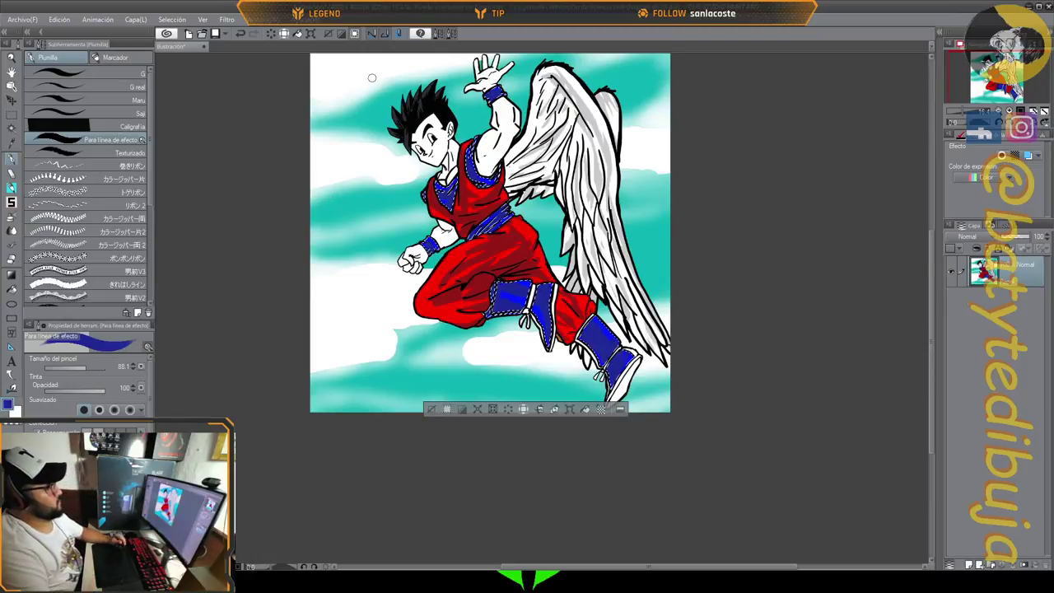
# Replace the blue clothing selection with an auto-selection of the lowered forearm and fist, neck, face and raised arm.
pyautogui.scroll(-1, 202, 212)
pyautogui.scroll(-1, 310, 215)
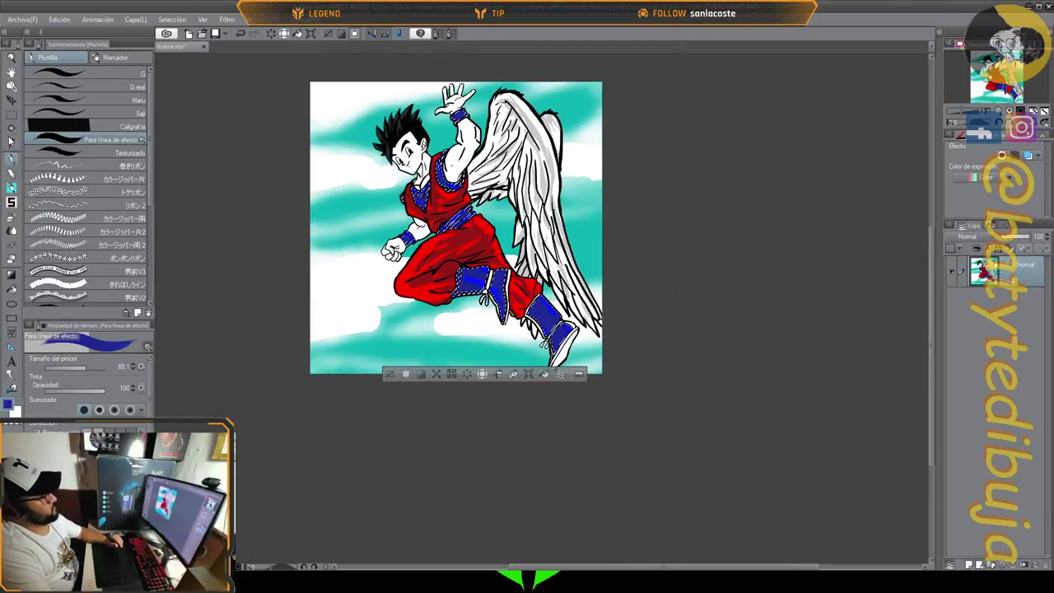
pyautogui.press('w')
pyautogui.scroll(3, 392, 183)
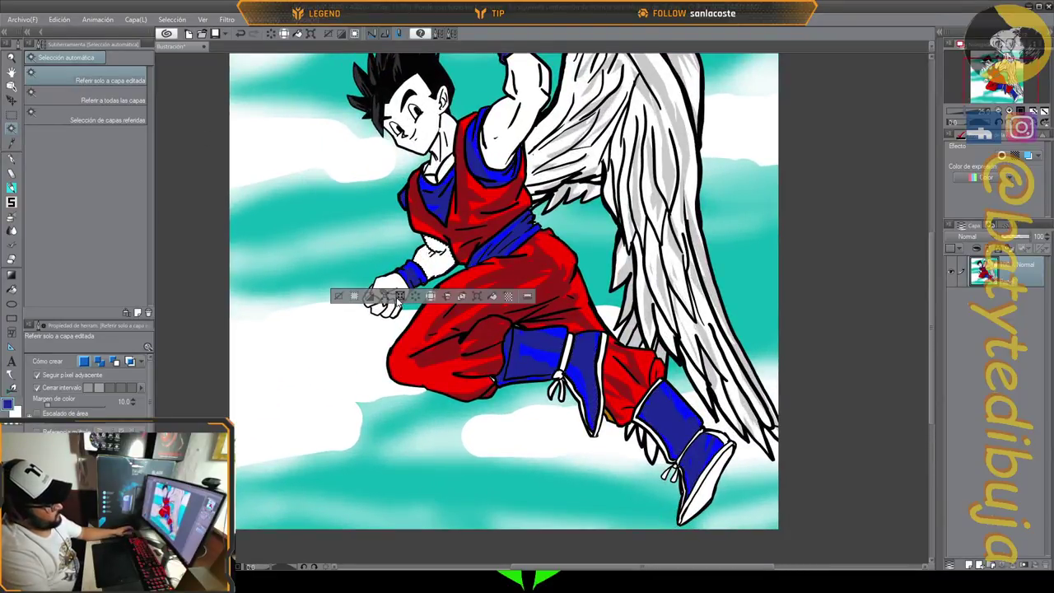
pyautogui.keyDown('shift'); pyautogui.click(395, 283); pyautogui.keyUp('shift')
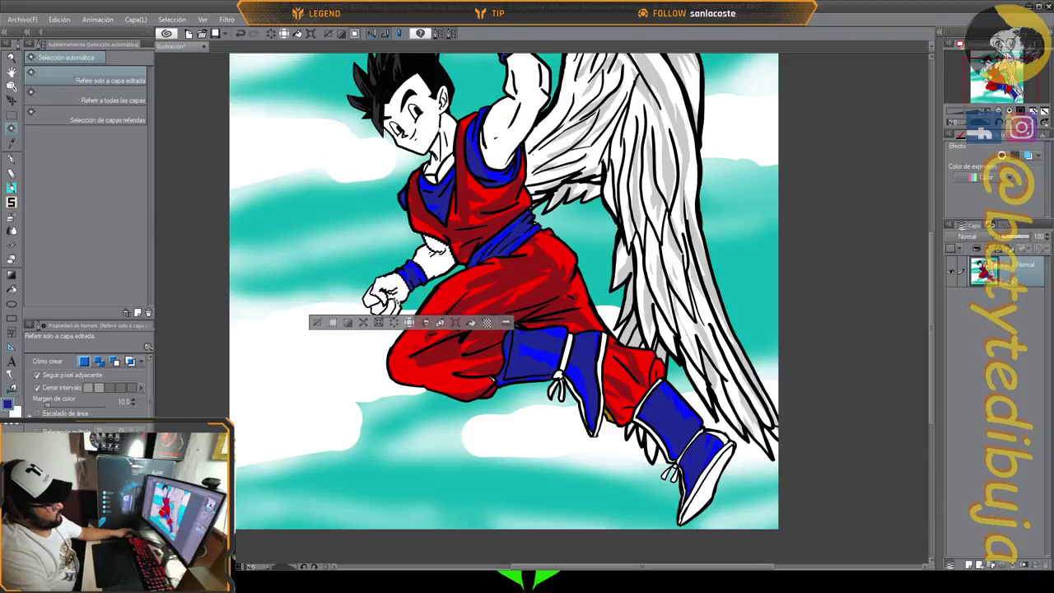
pyautogui.keyDown('shift'); pyautogui.click(395, 311); pyautogui.keyUp('shift')
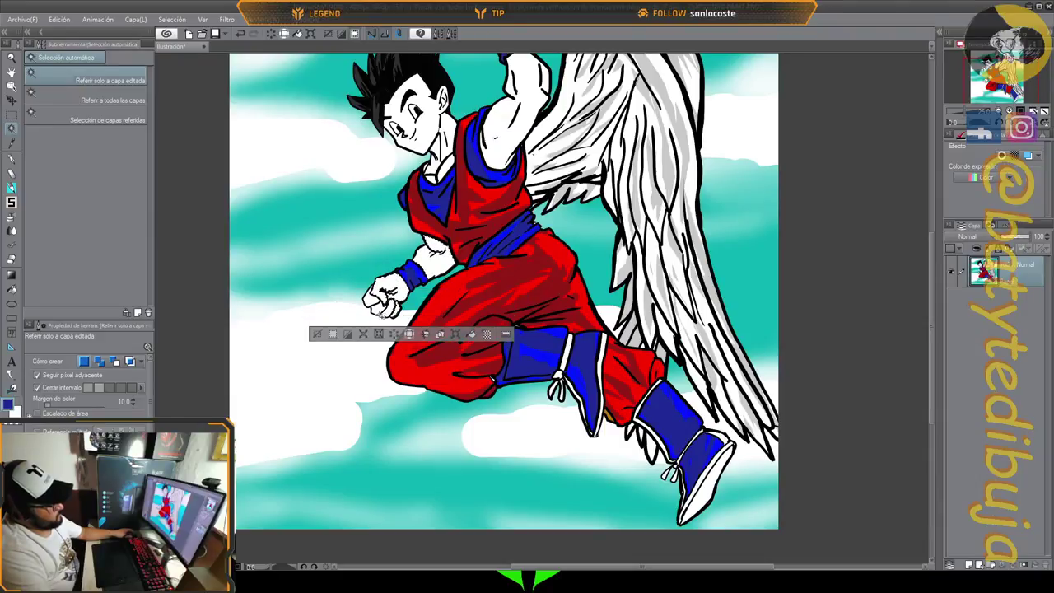
pyautogui.keyDown('shift'); pyautogui.click(376, 304); pyautogui.keyUp('shift')
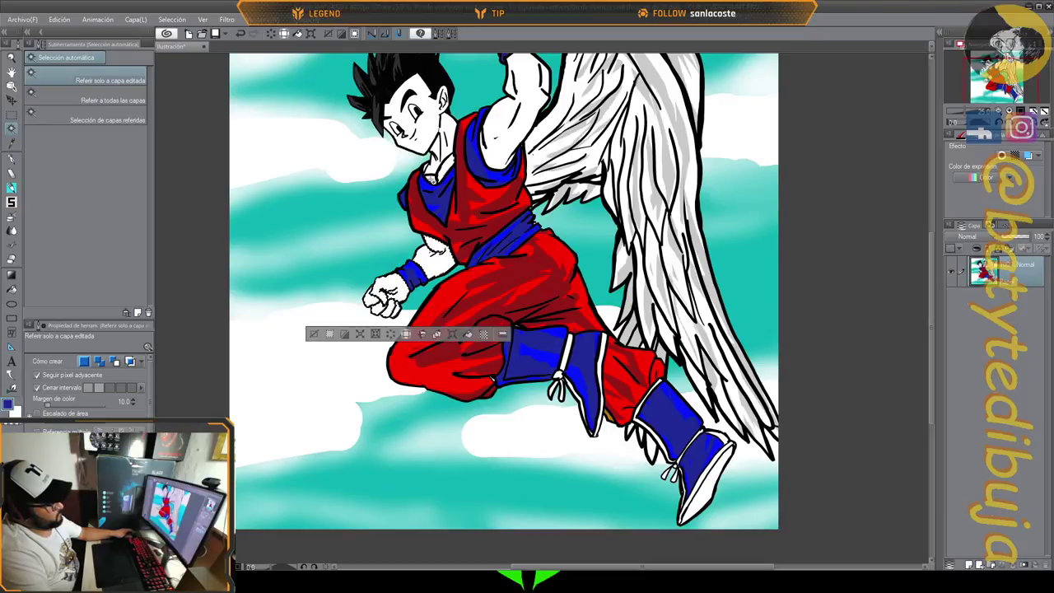
pyautogui.click(433, 147)
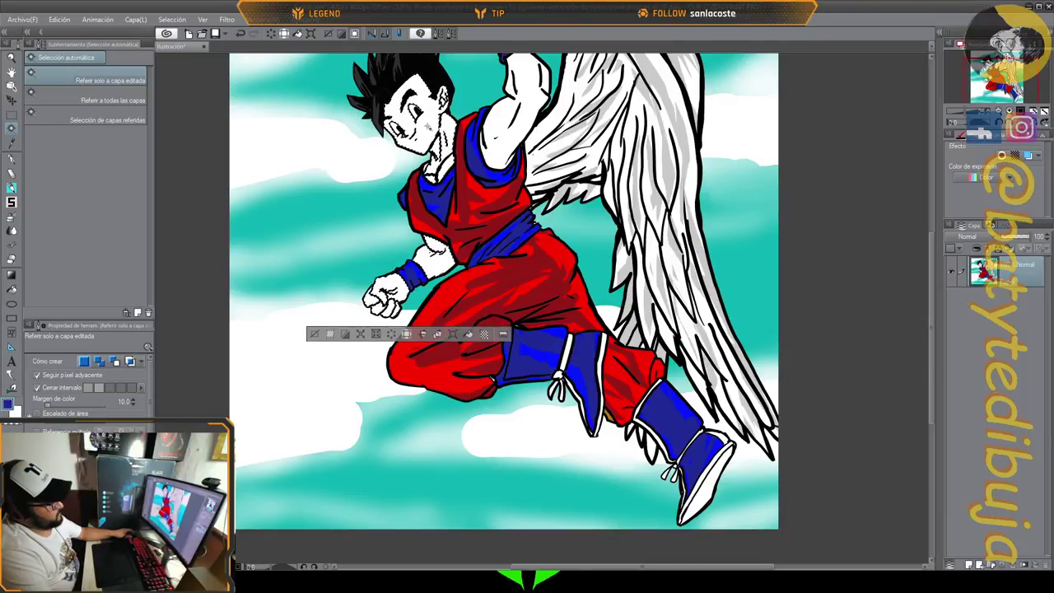
pyautogui.click(509, 150)
pyautogui.scroll(-6, 510, 151)
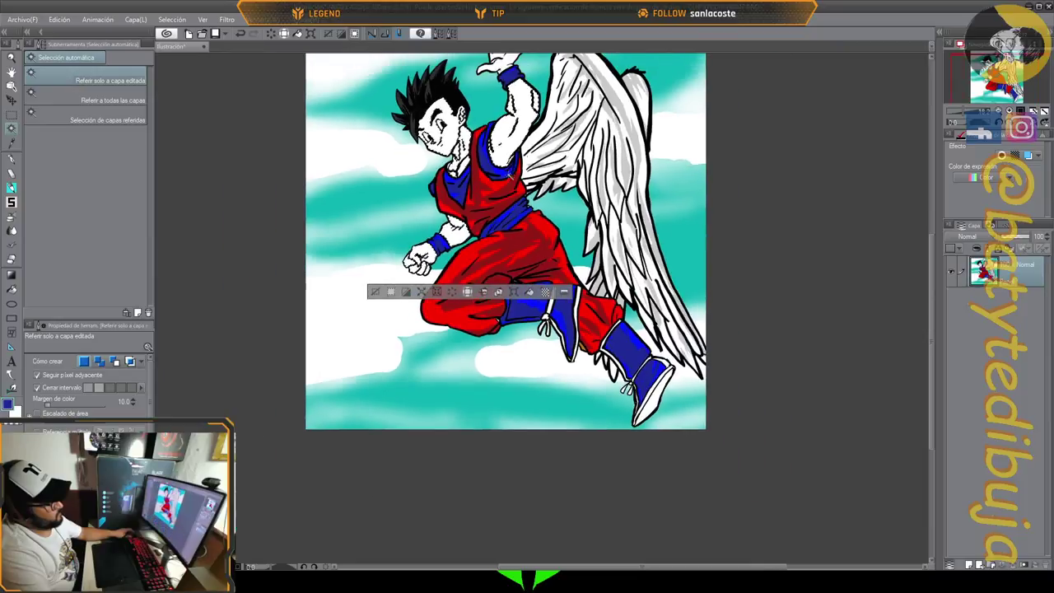
pyautogui.press('^')
pyautogui.press('^')
pyautogui.press('^')
pyautogui.press('^')
pyautogui.press('^')
pyautogui.press('^')
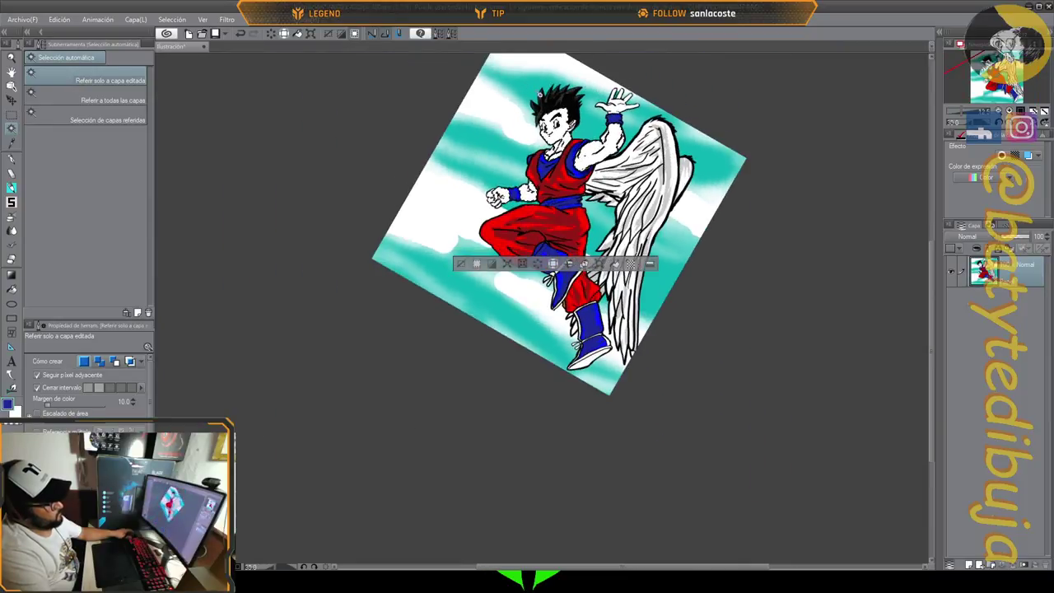
pyautogui.press('-')
pyautogui.press('-')
pyautogui.press('-')
pyautogui.press('-')
pyautogui.press('-')
pyautogui.press('-')
pyautogui.press('-')
pyautogui.press('^')
pyautogui.scroll(4, 535, 90)
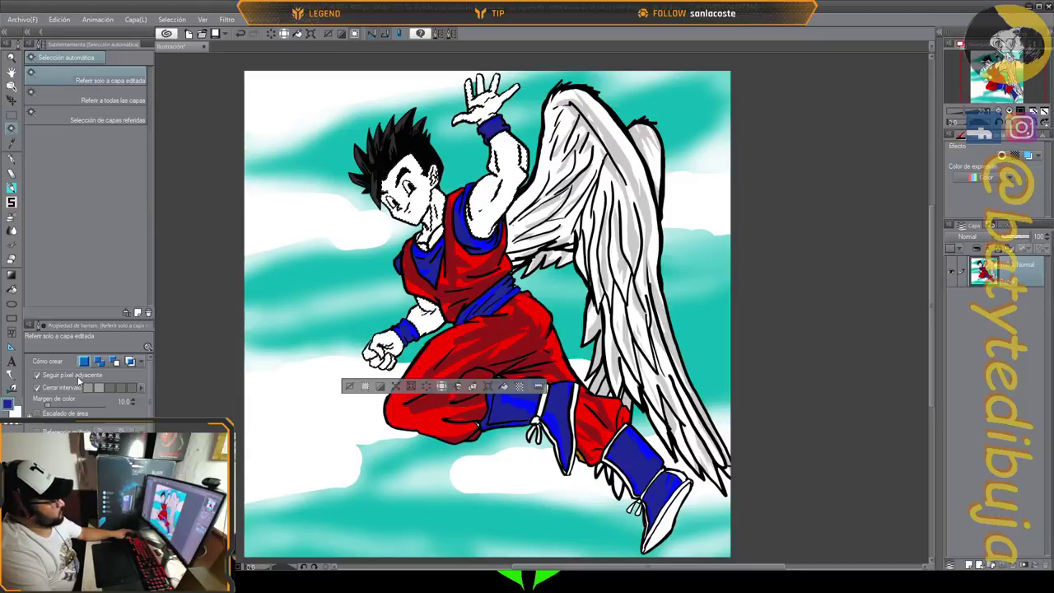
# Paint the selected face, neck, arms and hands in a pale skin tone with the Rellenar mono marker at size 150.4.
pyautogui.click(11, 158)
pyautogui.click(114, 57)
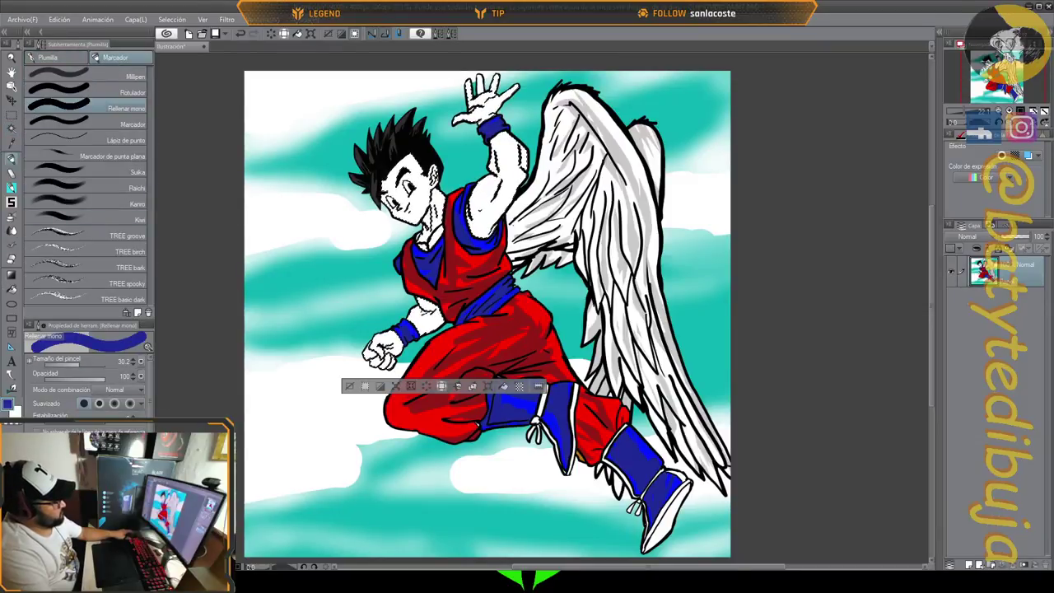
pyautogui.click(89, 494)
pyautogui.click(74, 474)
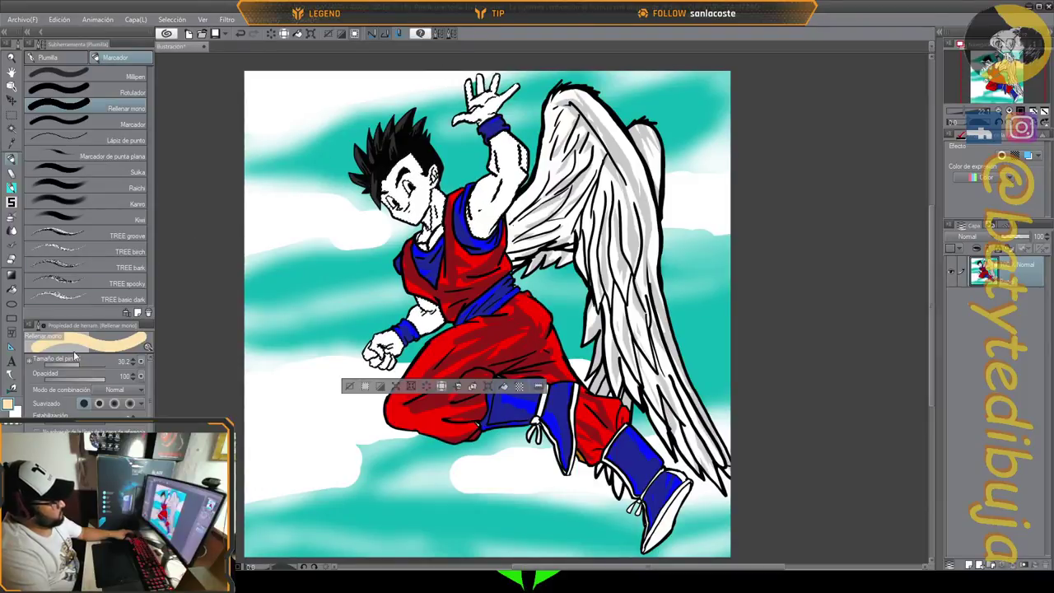
pyautogui.moveTo(79, 364); pyautogui.dragTo(88, 366)
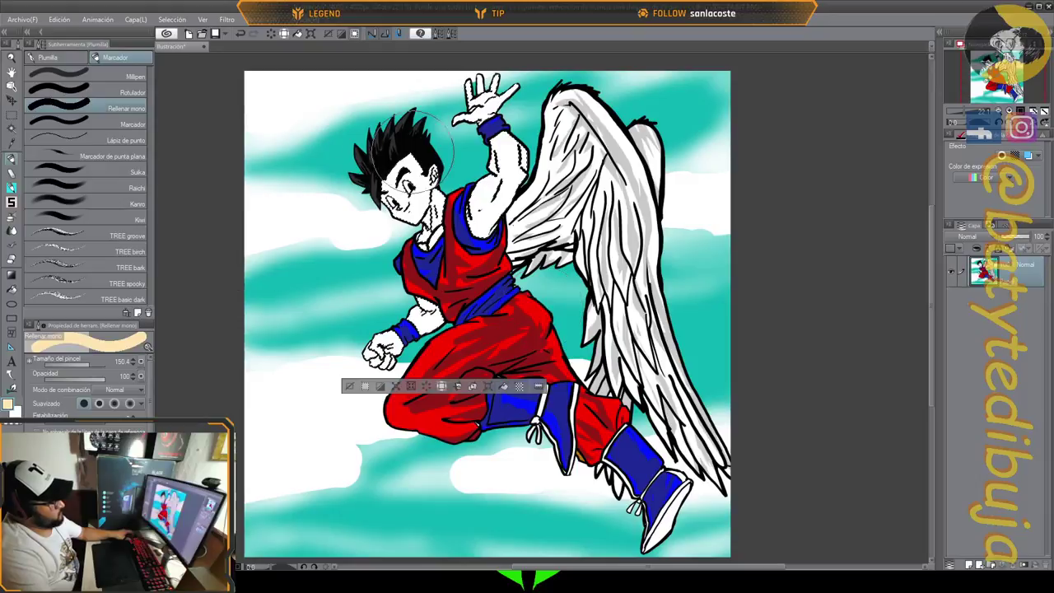
pyautogui.moveTo(486, 169); pyautogui.dragTo(491, 201)
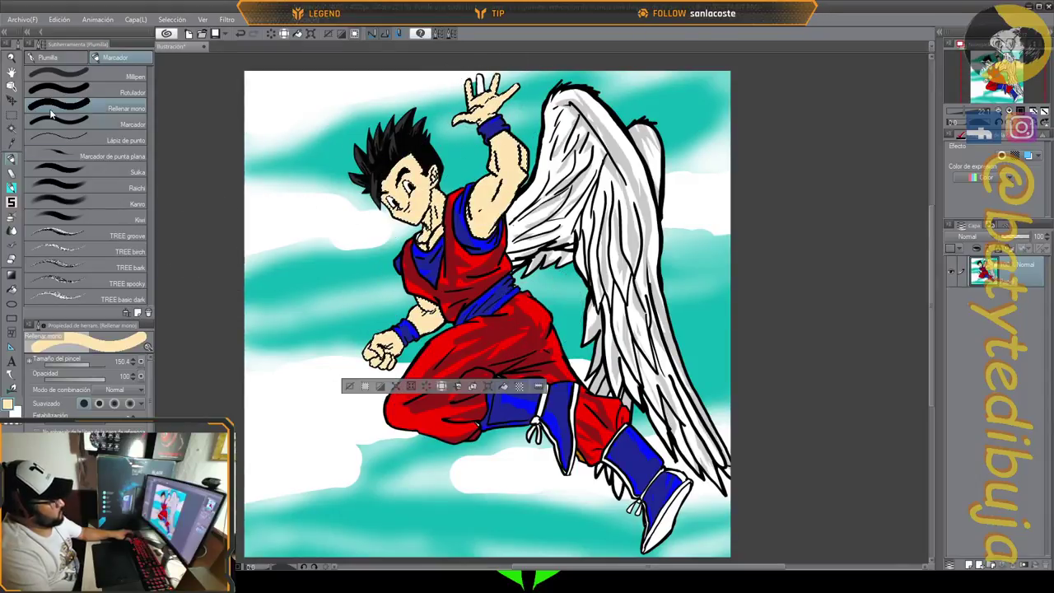
# Shade the face, neck, arms and hands in darker tan with the Para línea de efecto pen, ending at size 43.1.
pyautogui.click(12, 129)
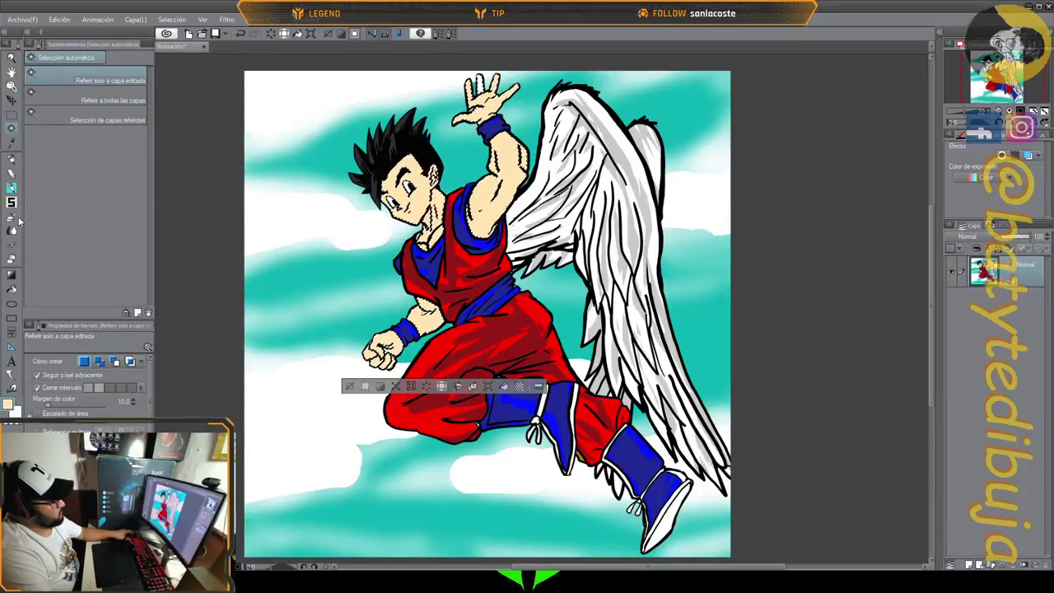
pyautogui.click(11, 159)
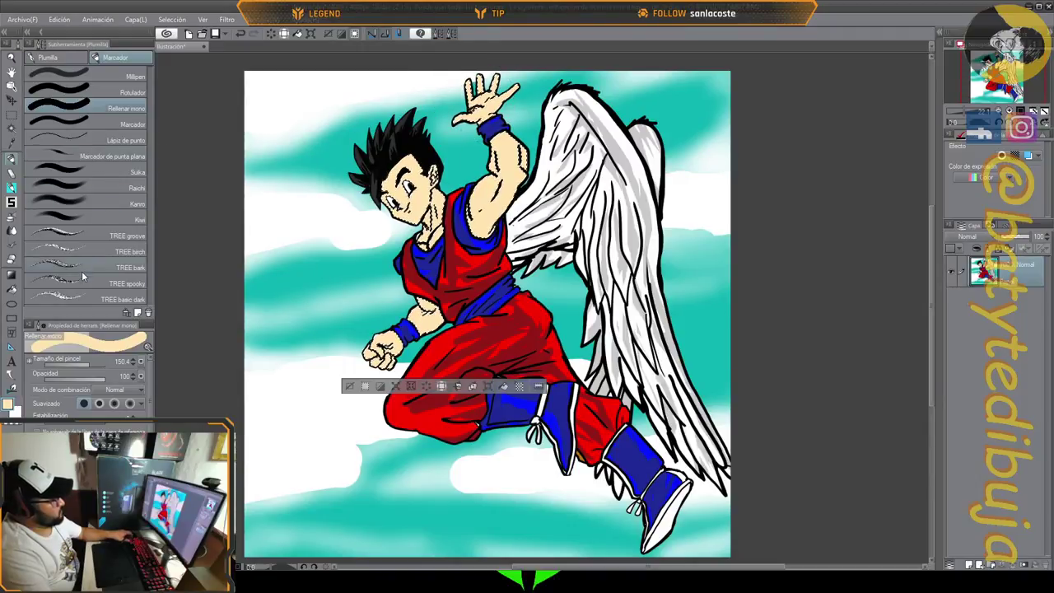
pyautogui.click(70, 61)
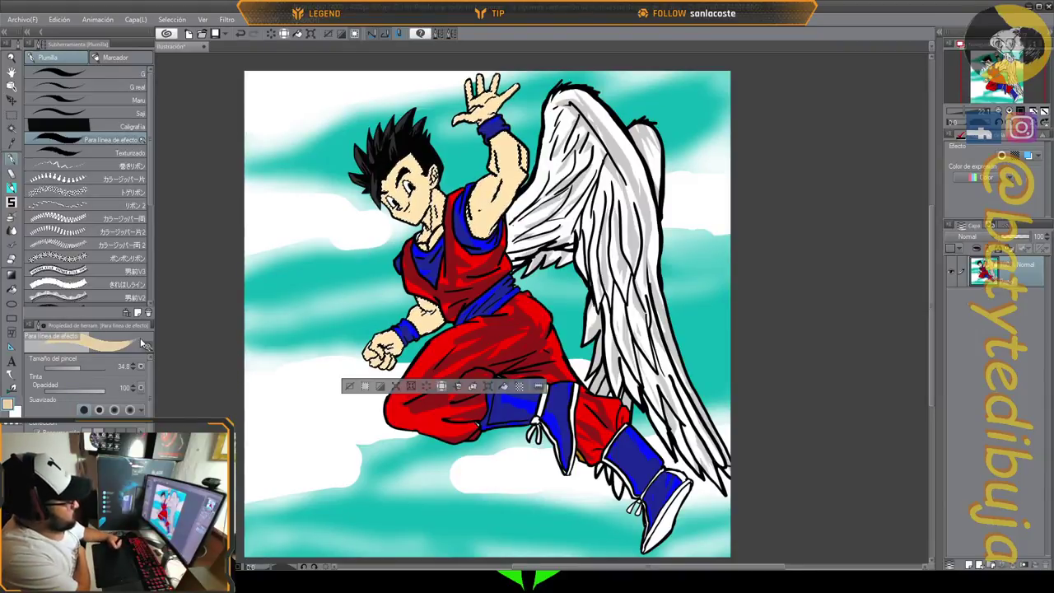
pyautogui.click(80, 369)
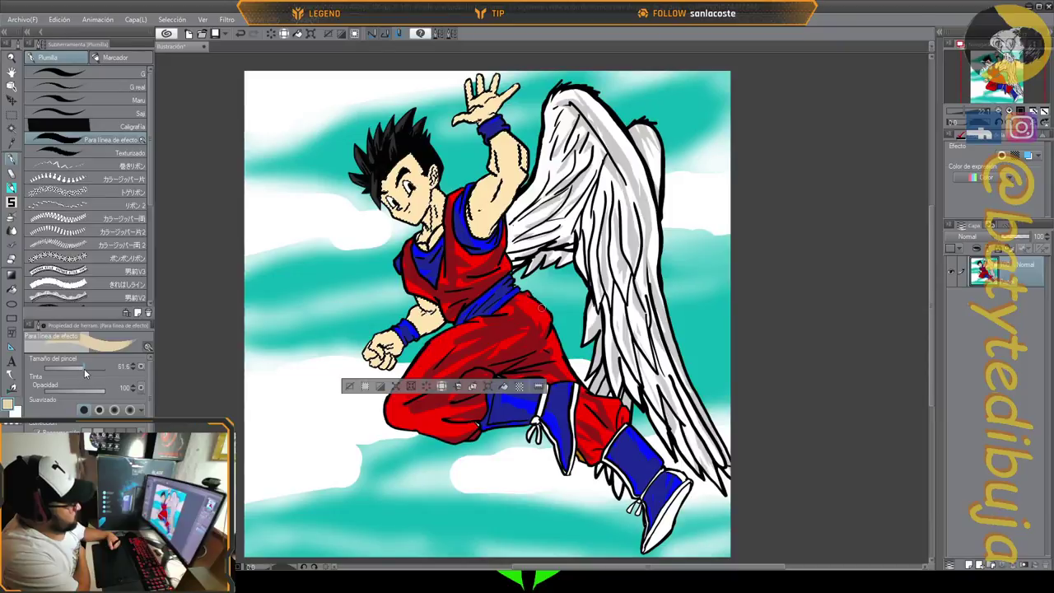
pyautogui.moveTo(84, 369); pyautogui.dragTo(86, 369)
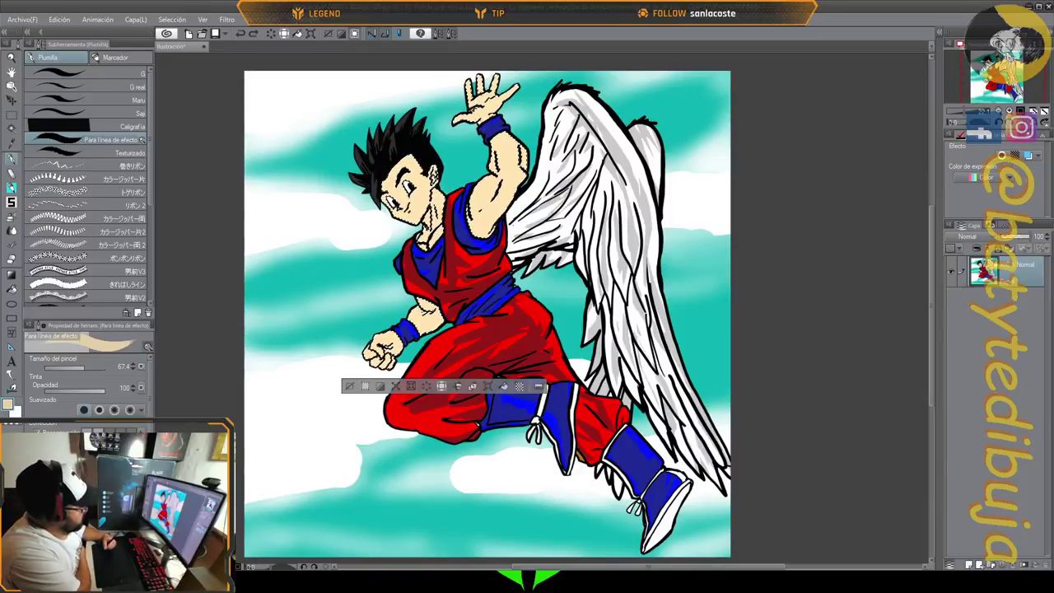
pyautogui.moveTo(84, 367); pyautogui.dragTo(89, 366)
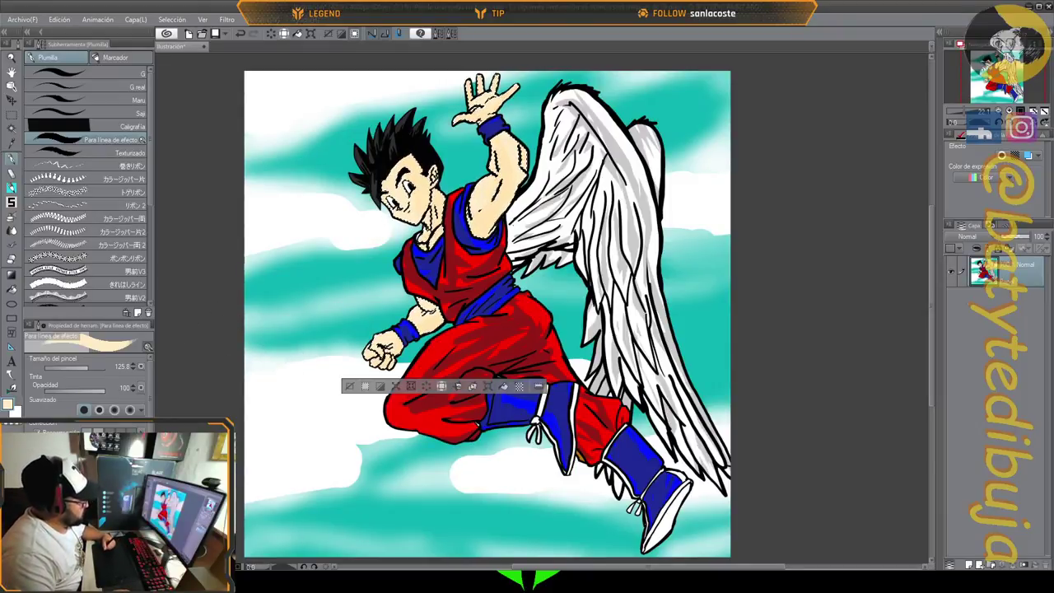
pyautogui.click(285, 410)
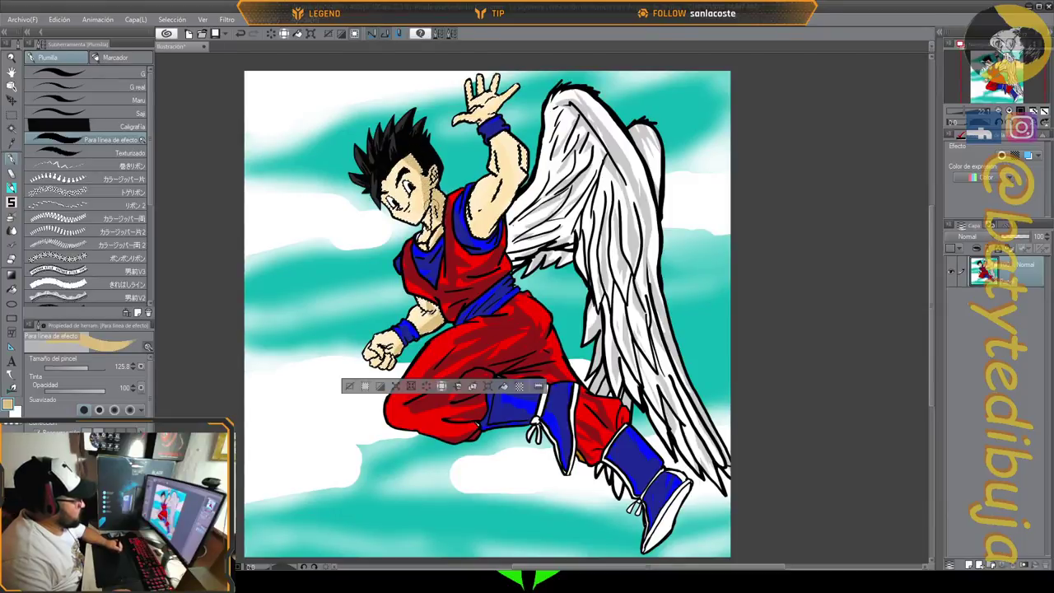
pyautogui.click(82, 368)
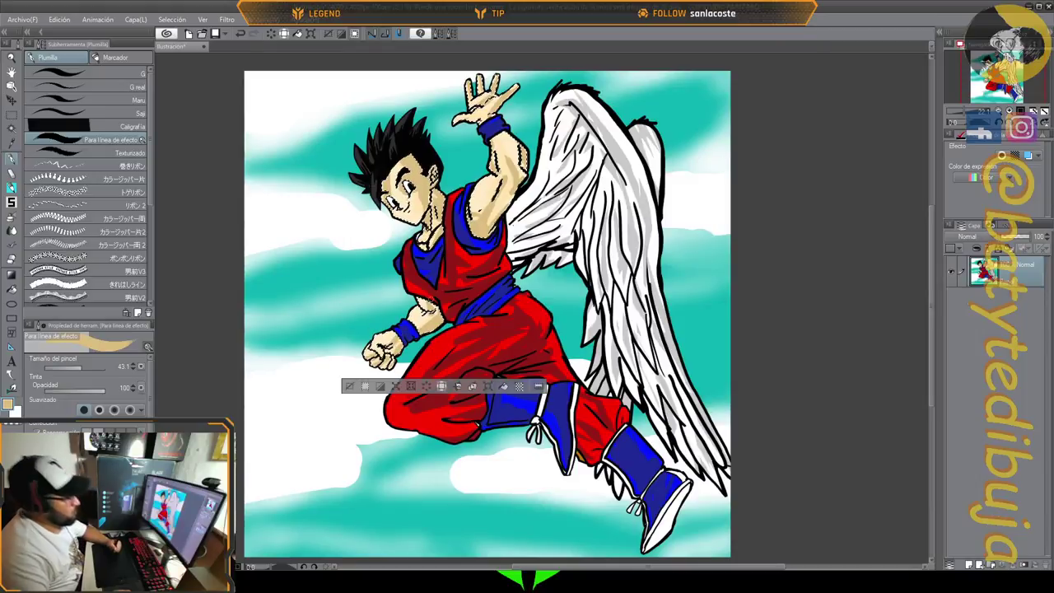
# Clear the selection around the skin areas.
pyautogui.scroll(-4, 462, 305)
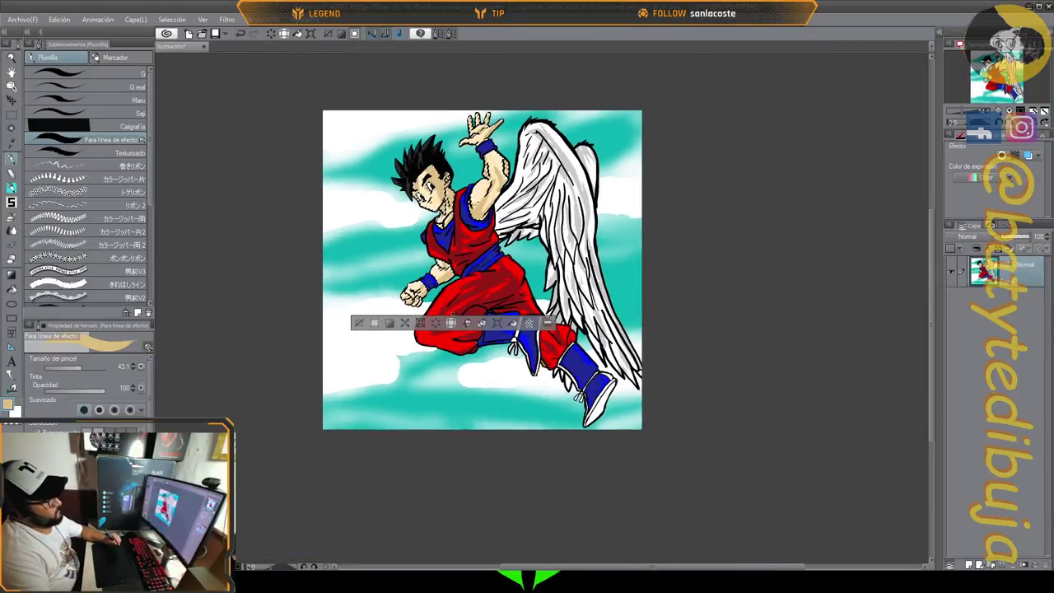
pyautogui.scroll(-1, 455, 199)
pyautogui.scroll(1, 387, 204)
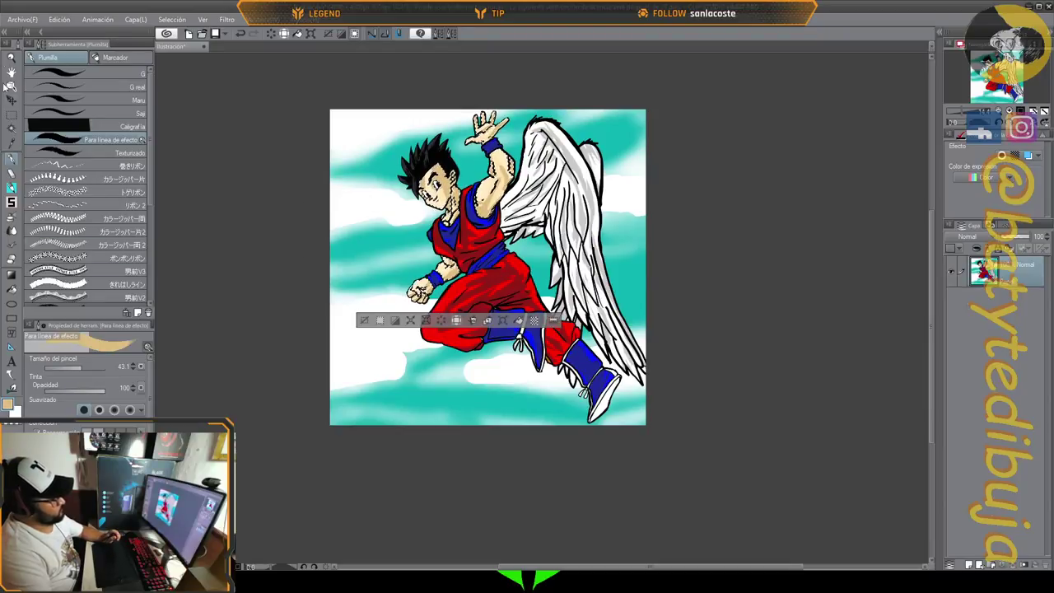
pyautogui.click(11, 129)
pyautogui.click(269, 185)
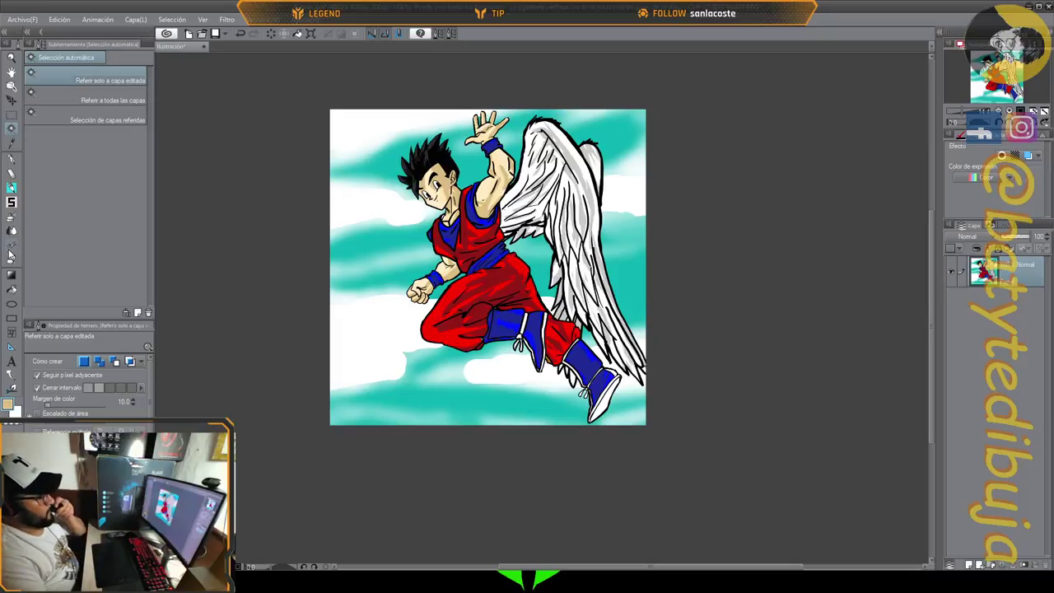
# Set up the Resalte airbrush with white as the drawing colour and a brush size of 196.6.
pyautogui.click(10, 219)
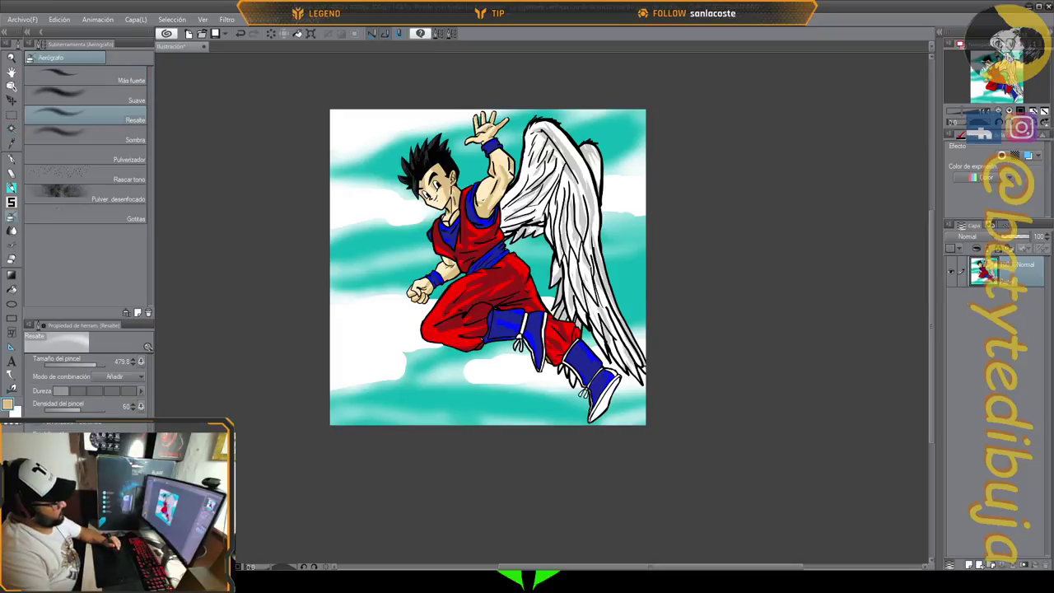
pyautogui.press('x')
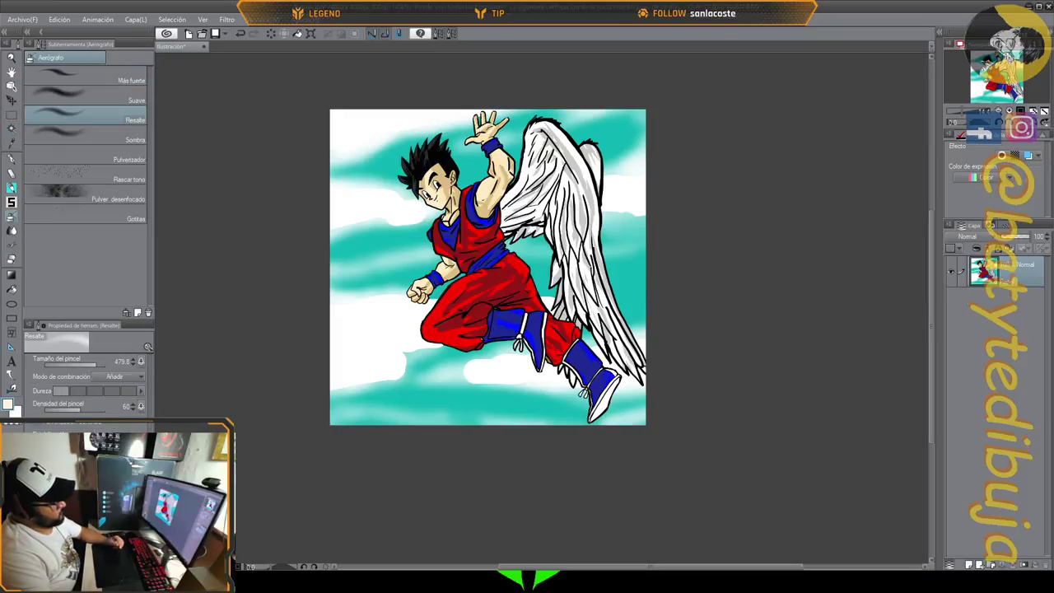
pyautogui.click(89, 366)
pyautogui.click(90, 367)
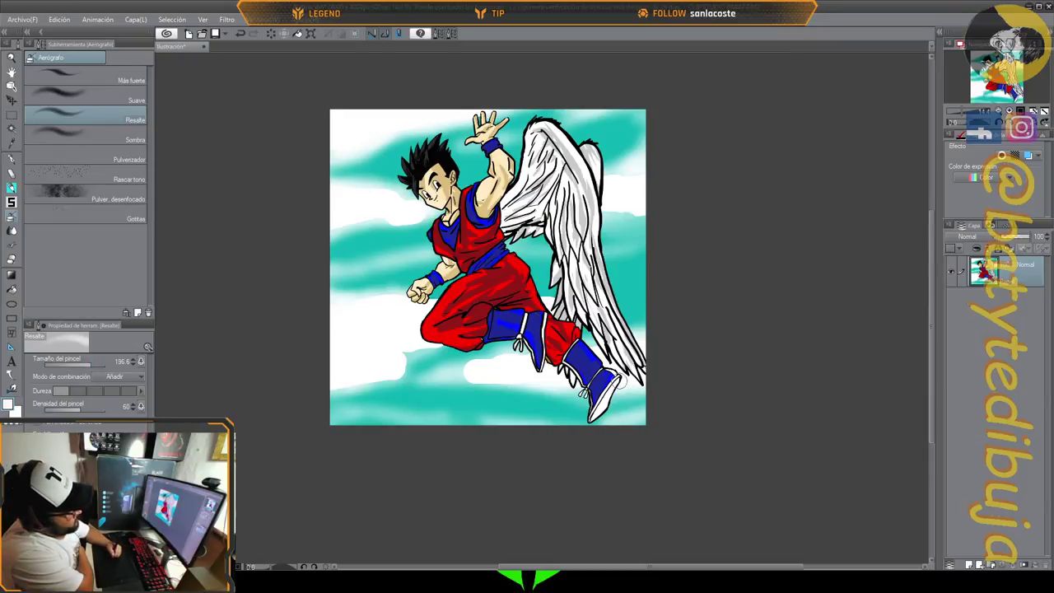
pyautogui.scroll(1, 728, 518)
pyautogui.scroll(-2, 730, 517)
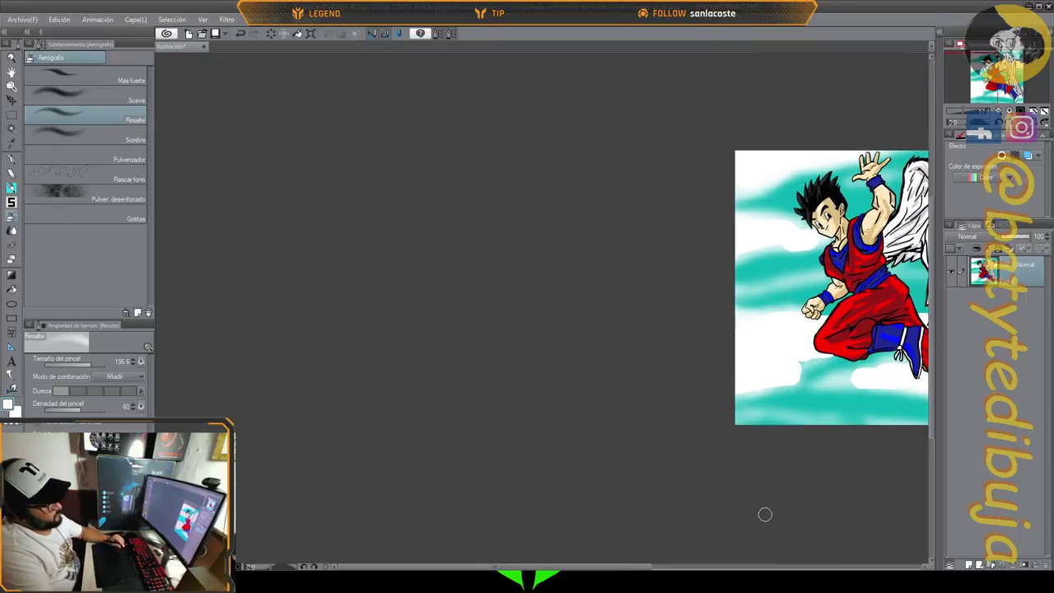
pyautogui.moveTo(609, 568); pyautogui.dragTo(730, 568)
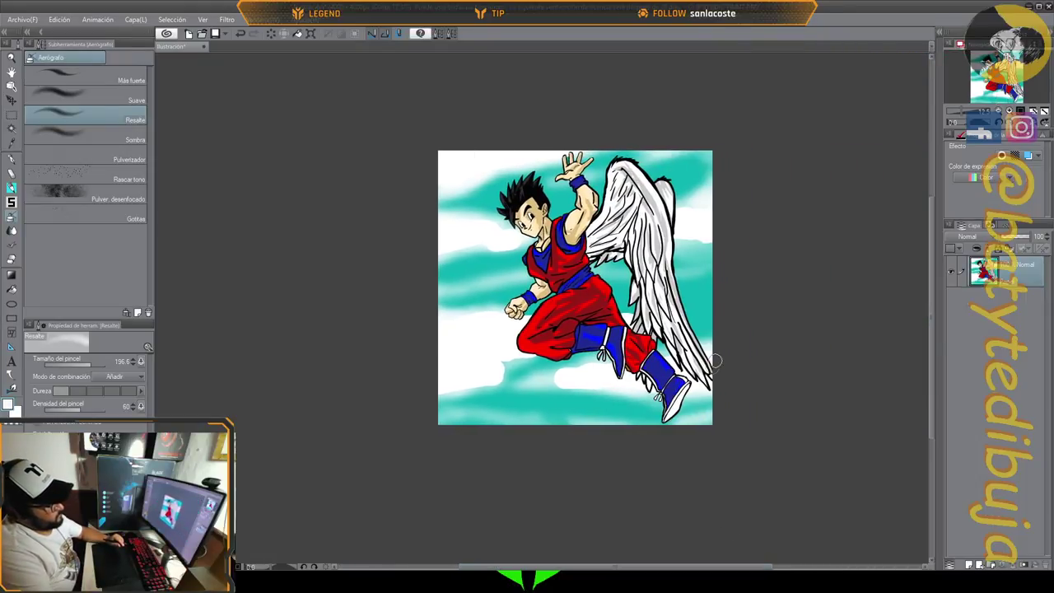
pyautogui.scroll(4, 715, 357)
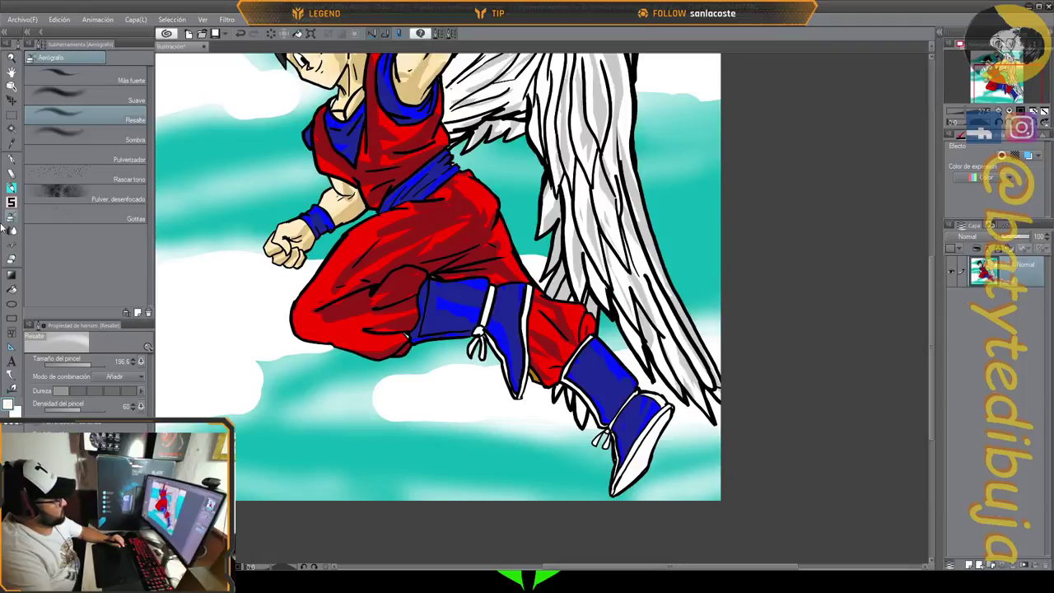
# Fill the ankle strap, bow and sole edge of the bent leg's boot with yellow.
pyautogui.click(12, 289)
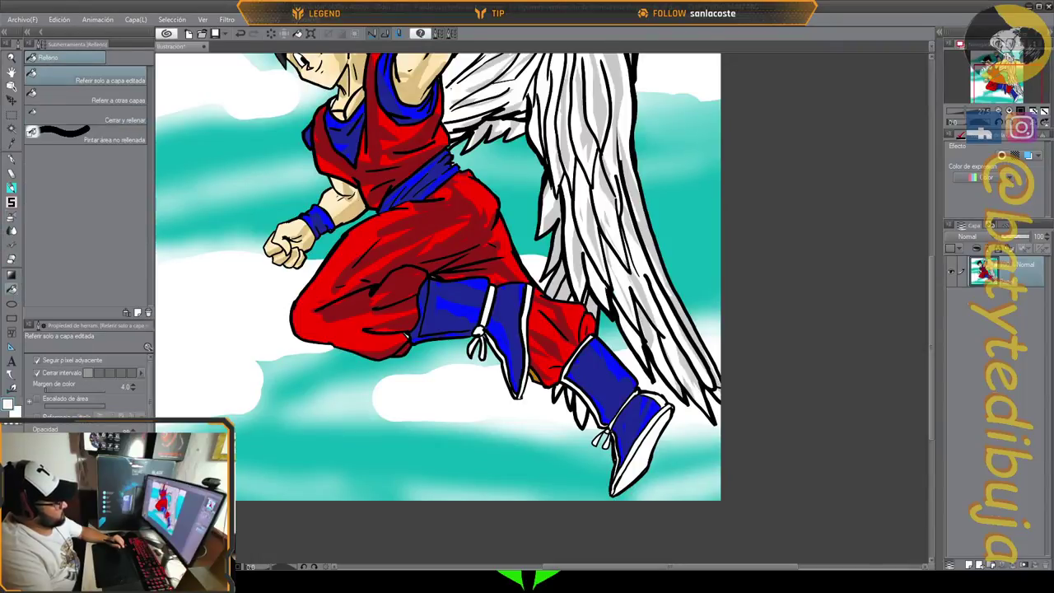
pyautogui.click(89, 502)
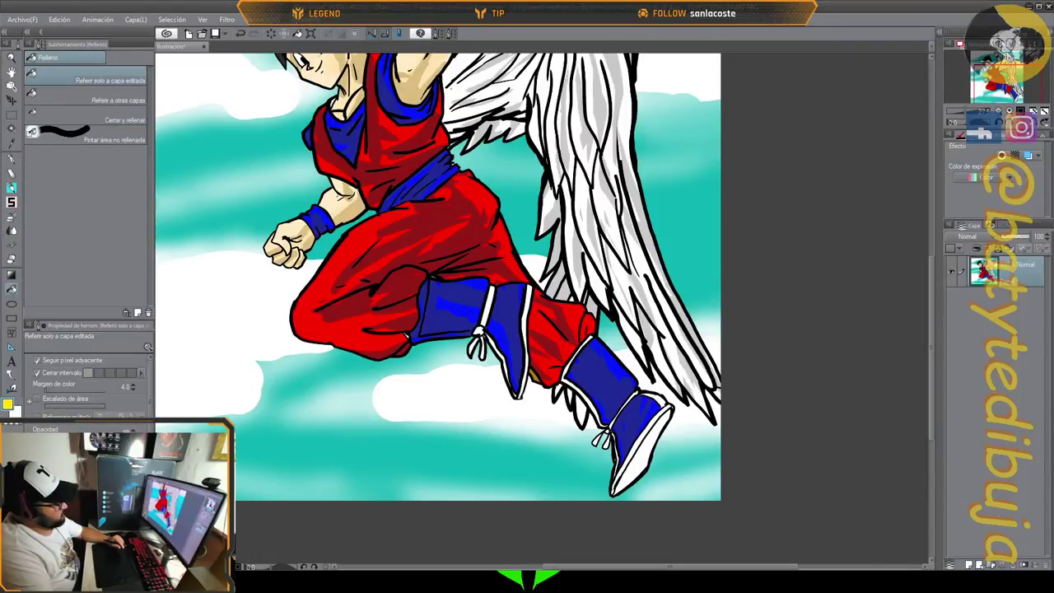
pyautogui.click(489, 318)
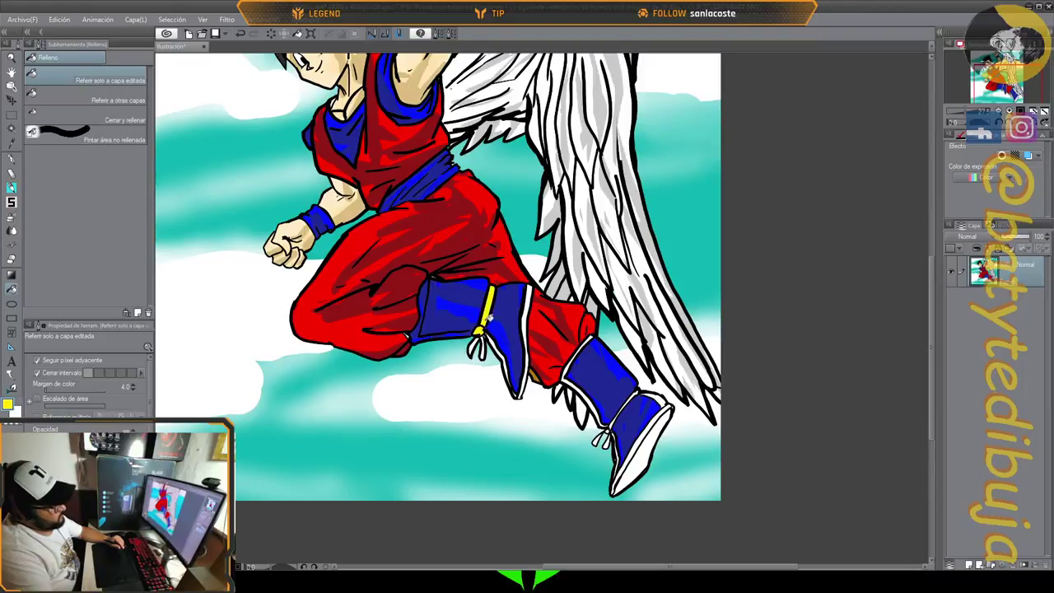
pyautogui.click(474, 346)
pyautogui.click(484, 344)
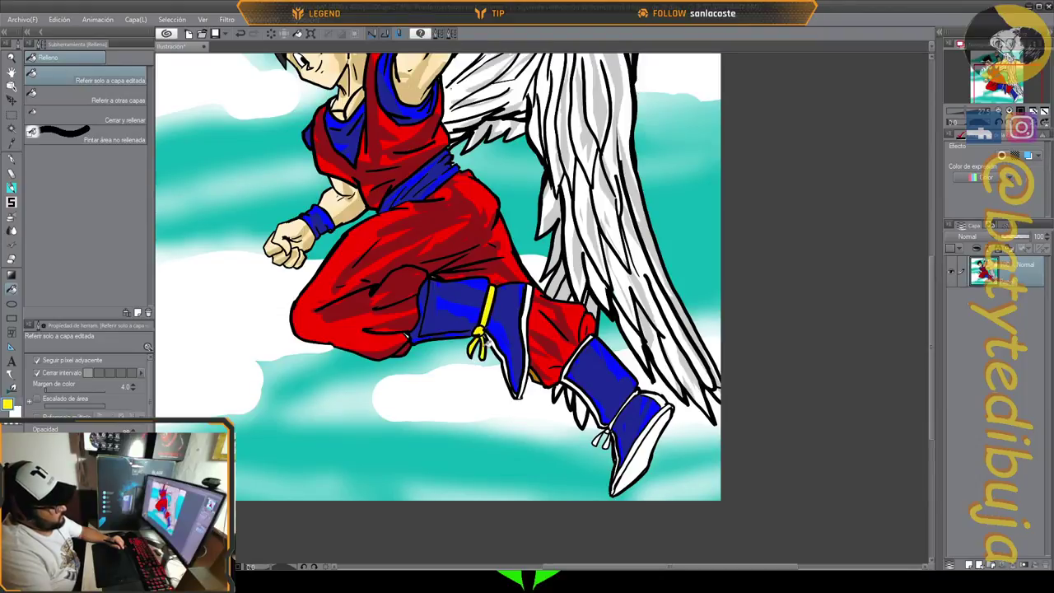
pyautogui.click(530, 306)
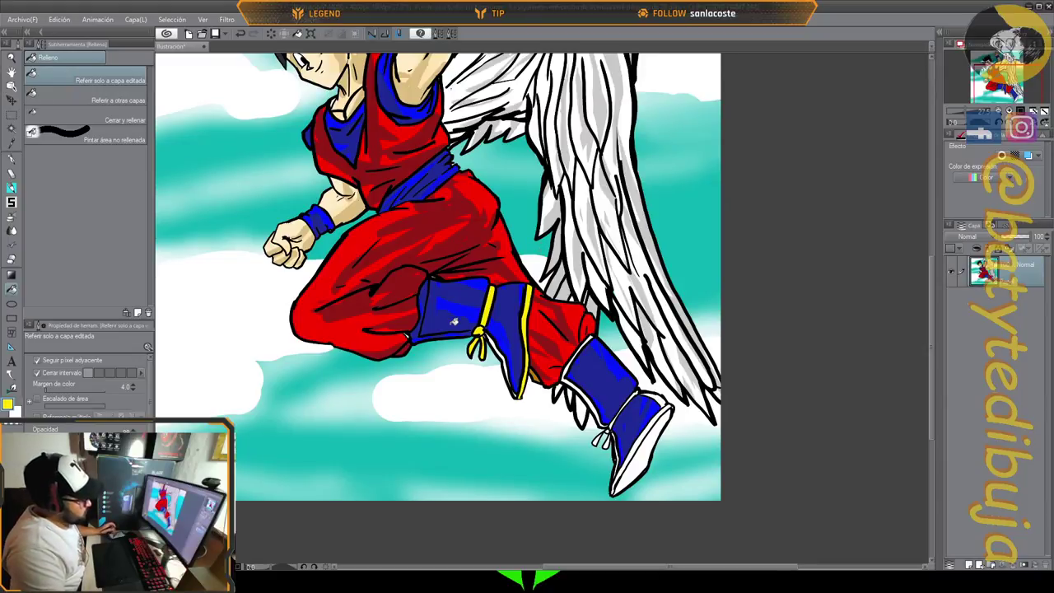
# Touch up the outline beside the yellow bow in black with the G pen at size 43.1.
pyautogui.scroll(2, 454, 322)
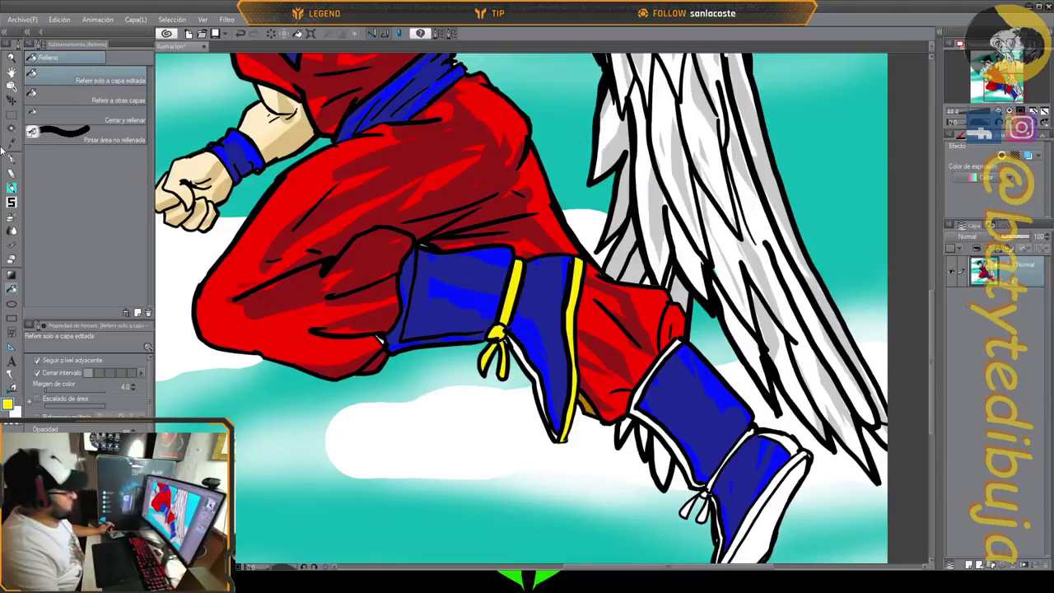
pyautogui.click(11, 160)
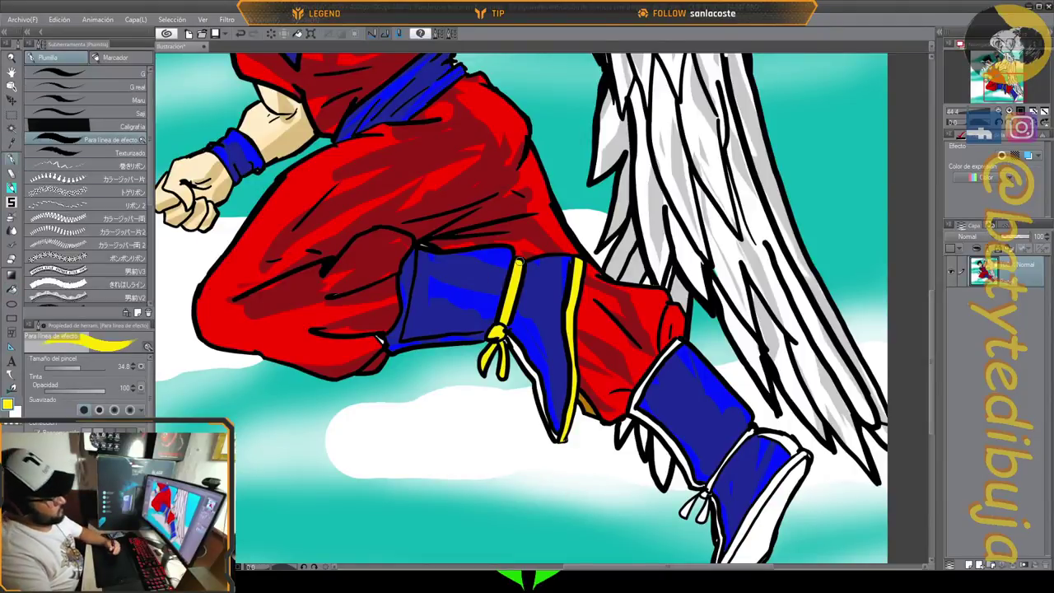
pyautogui.keyDown('alt'); pyautogui.click(522, 268); pyautogui.keyUp('alt')
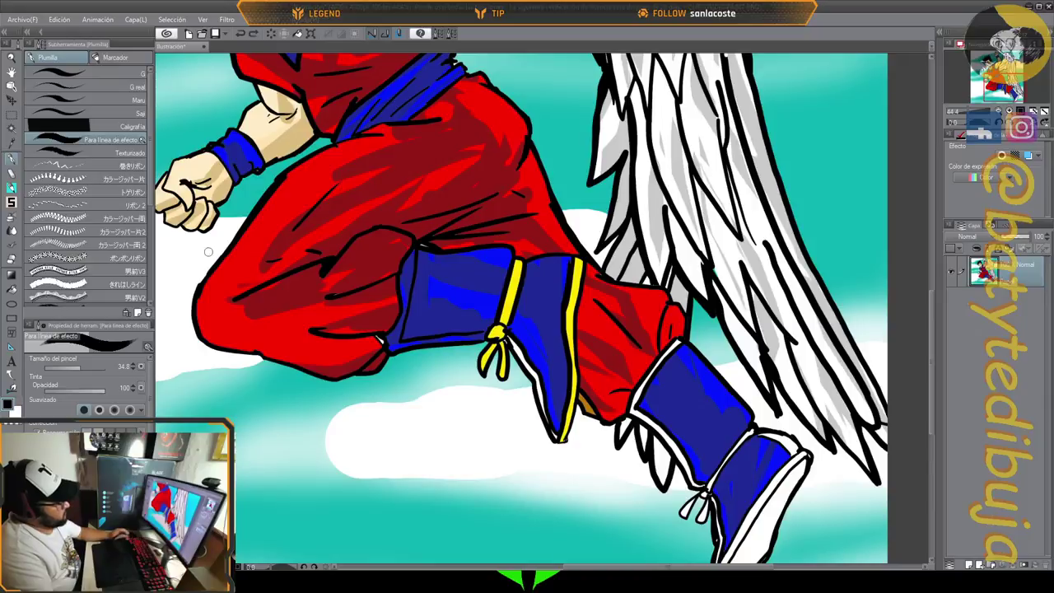
pyautogui.click(74, 73)
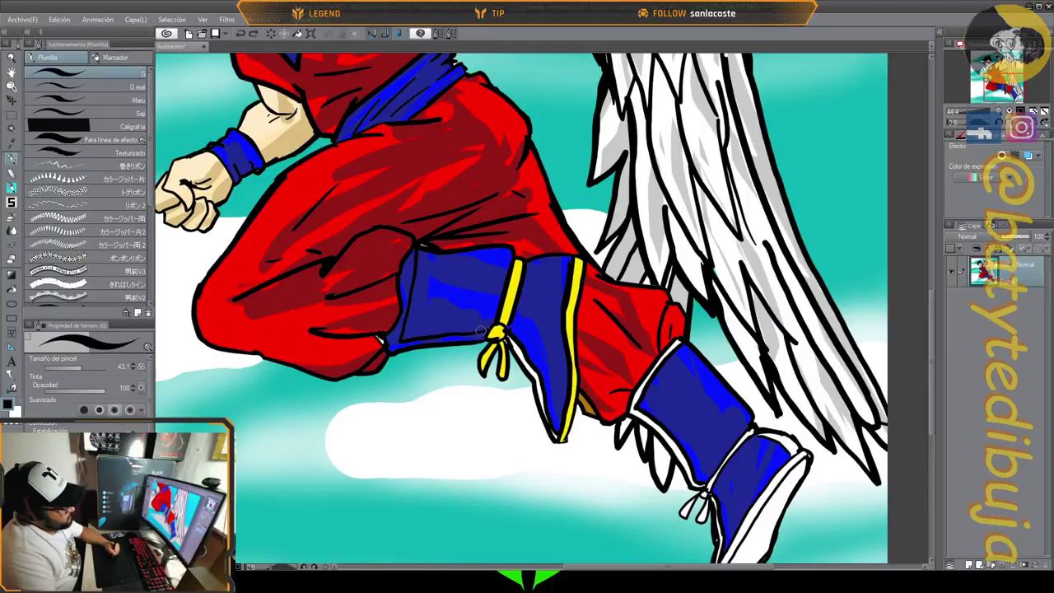
pyautogui.moveTo(480, 332); pyautogui.dragTo(489, 328)
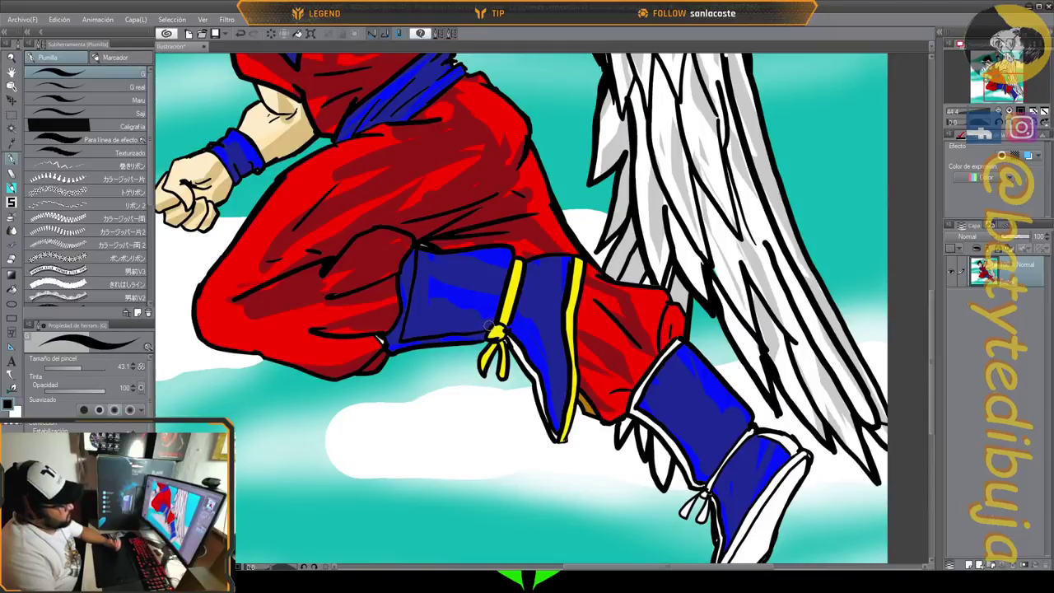
# Fill the white and blue trim around the bent leg's boot and the cuff trim of the other boot with red.
pyautogui.click(11, 289)
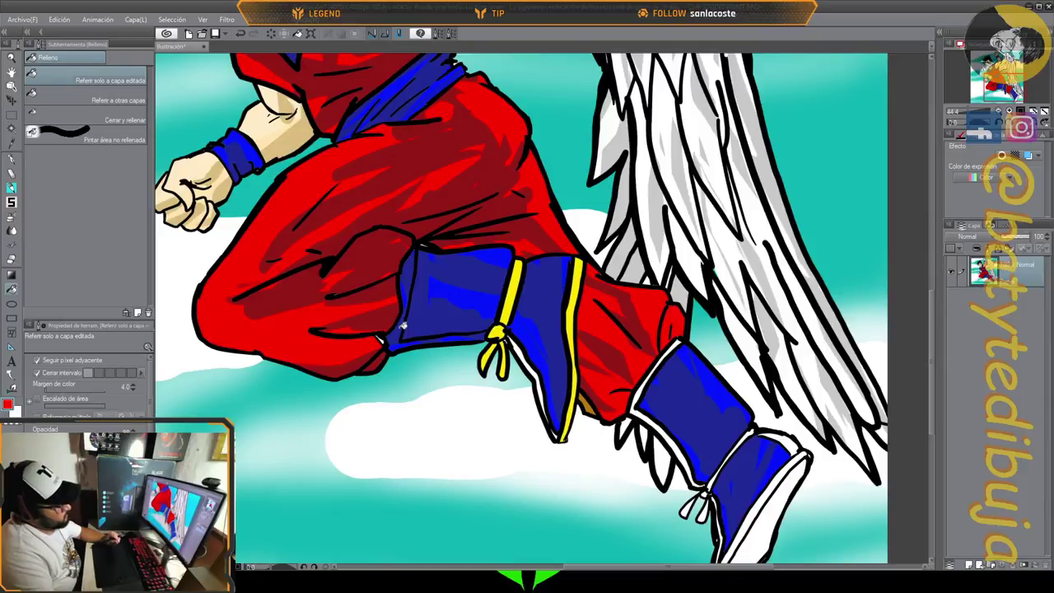
pyautogui.click(403, 326)
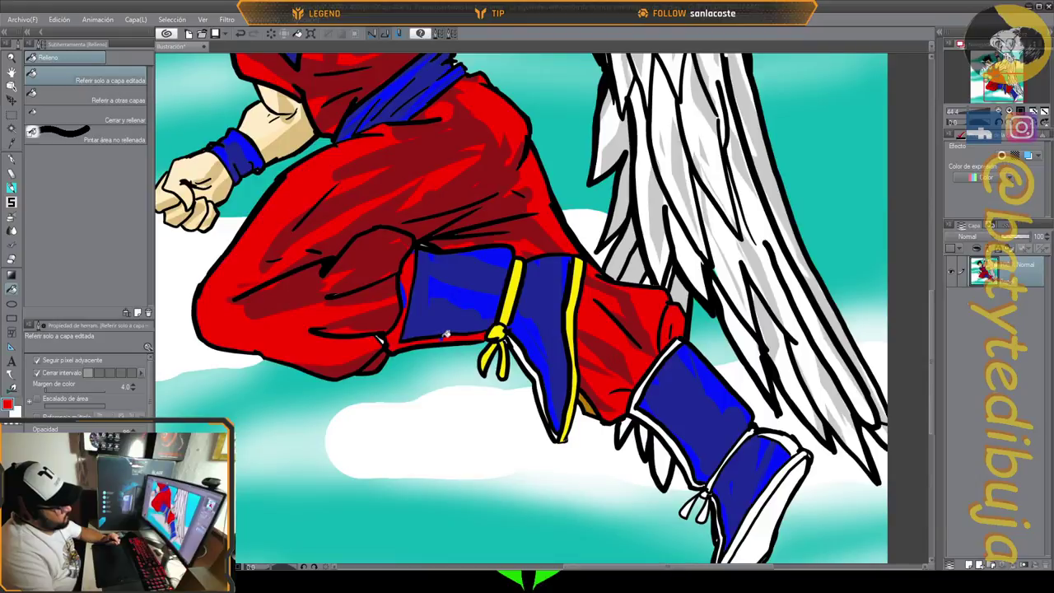
pyautogui.scroll(5, 448, 335)
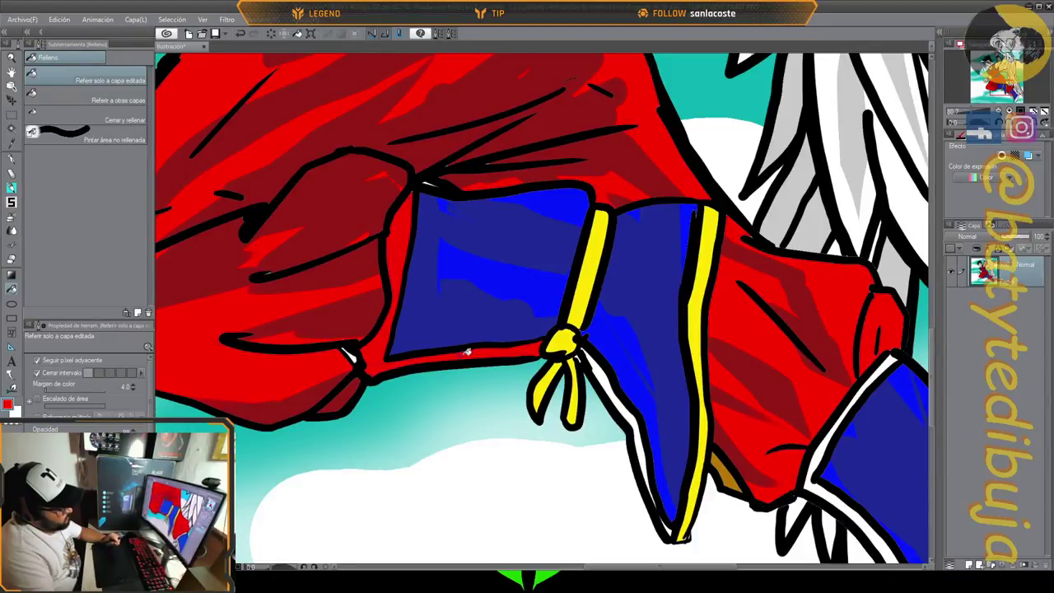
pyautogui.click(602, 360)
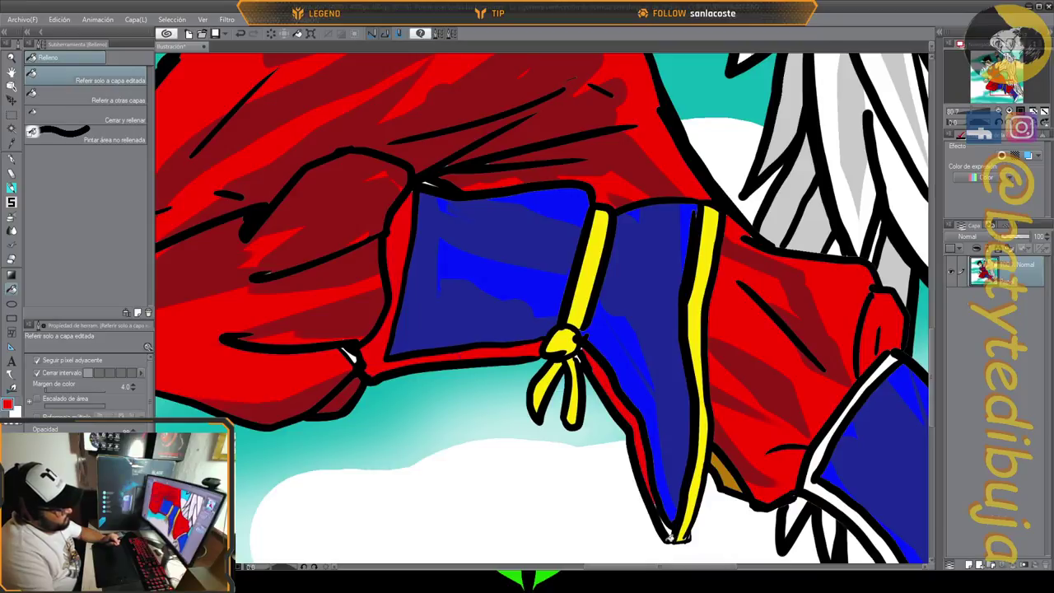
pyautogui.click(673, 530)
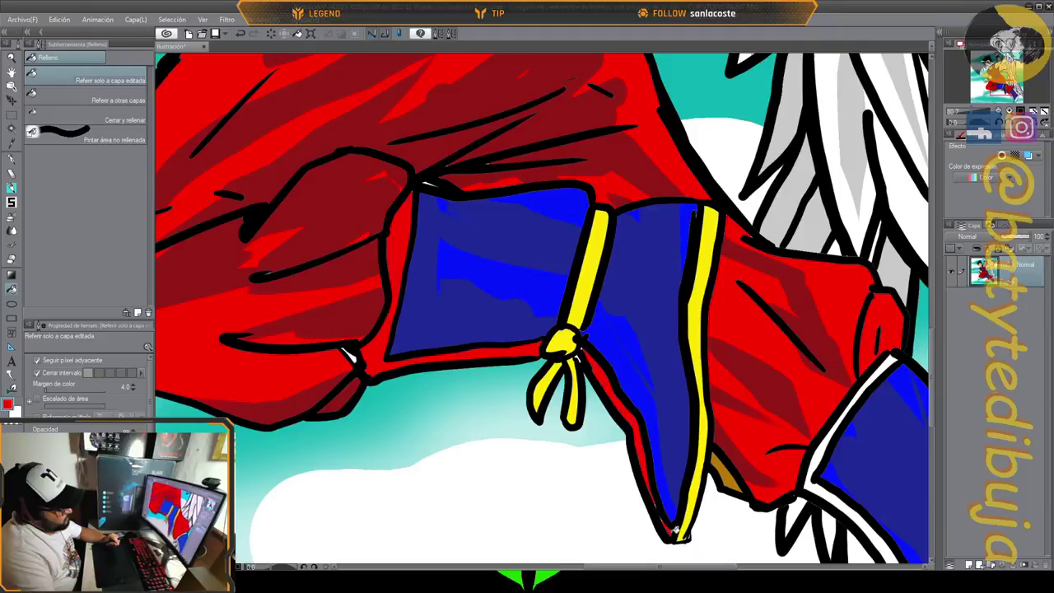
pyautogui.click(816, 462)
pyautogui.keyDown('alt'); pyautogui.click(509, 402); pyautogui.keyUp('alt')
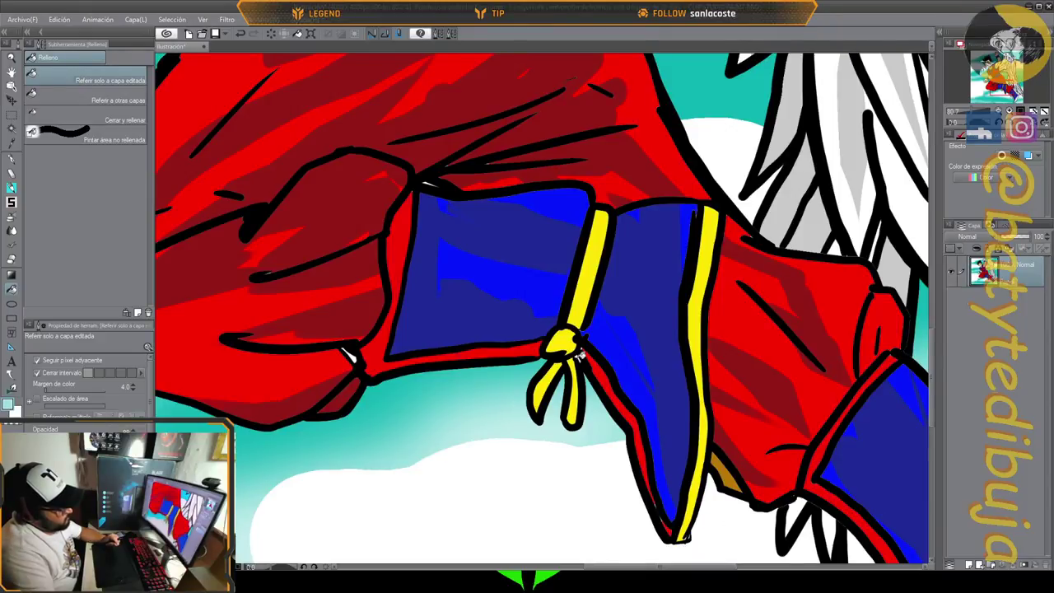
# Fill the small brown patch of trouser behind the bent leg's boot with the dark red sampled from the trouser shading.
pyautogui.scroll(-2, 684, 511)
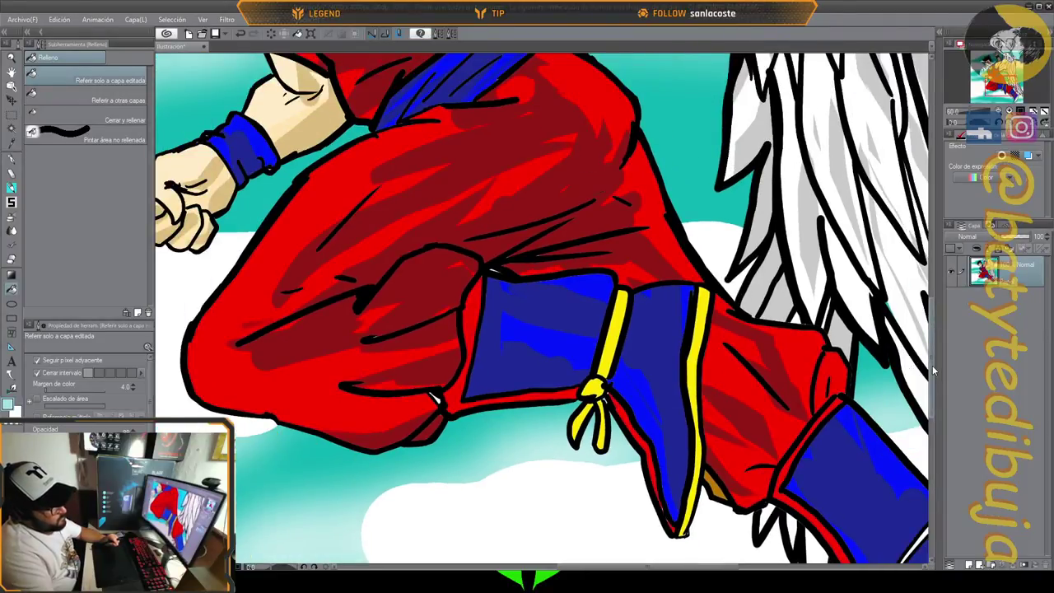
pyautogui.moveTo(934, 367); pyautogui.dragTo(939, 404)
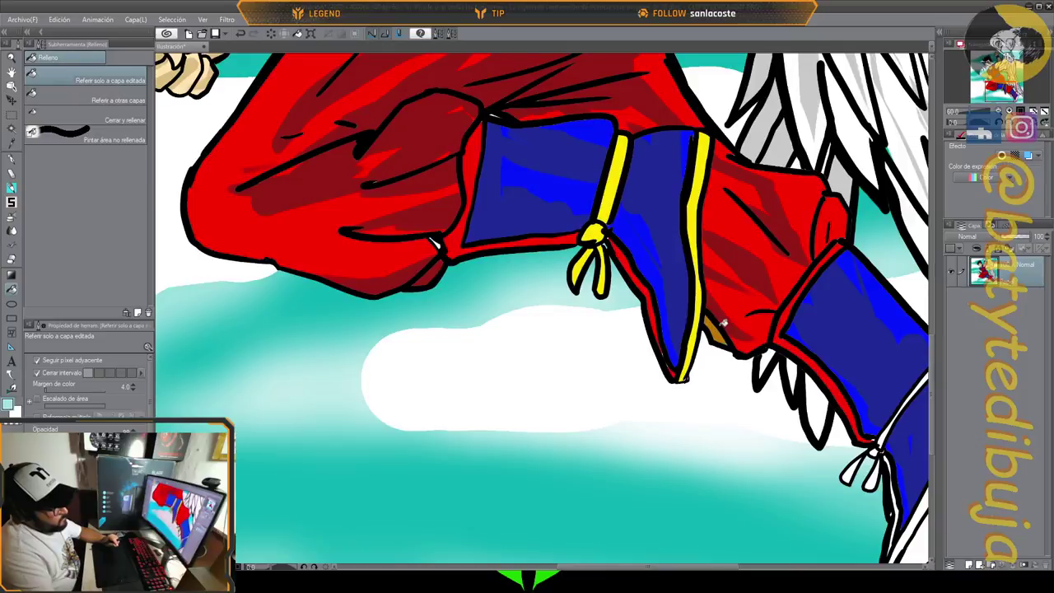
pyautogui.keyDown('alt'); pyautogui.click(724, 322); pyautogui.keyUp('alt')
pyautogui.click(716, 331)
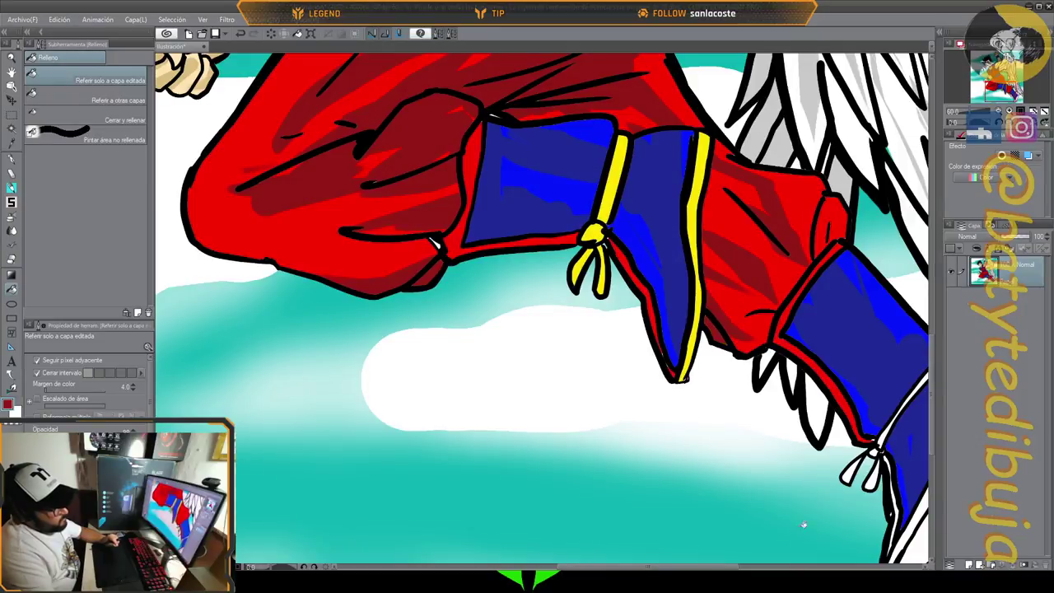
# Fill the sole edges of both boots with dark blue and the extended leg's instep trim with red.
pyautogui.moveTo(728, 567); pyautogui.dragTo(761, 567)
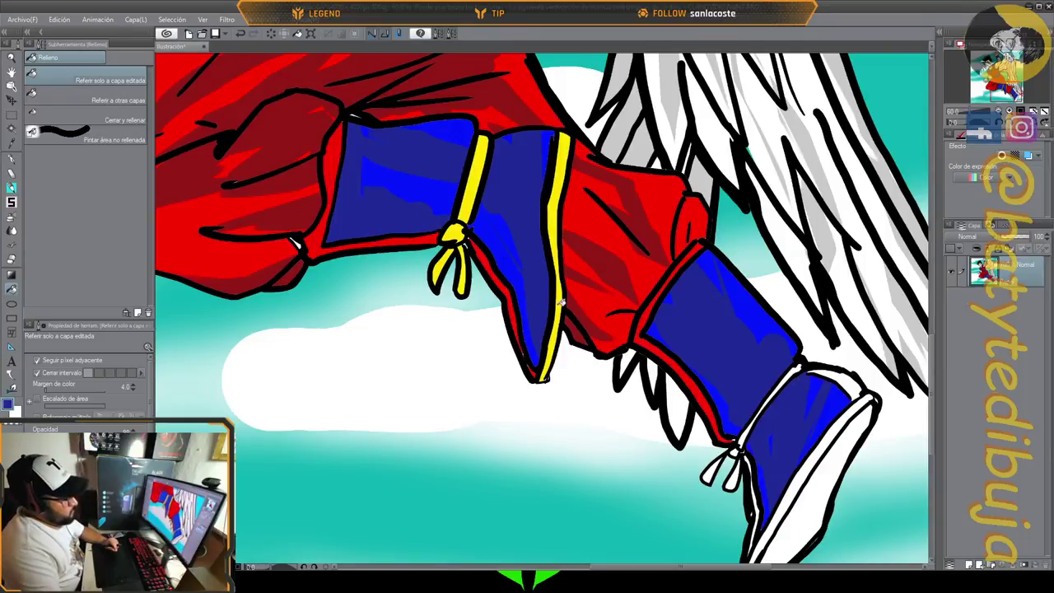
pyautogui.click(561, 304)
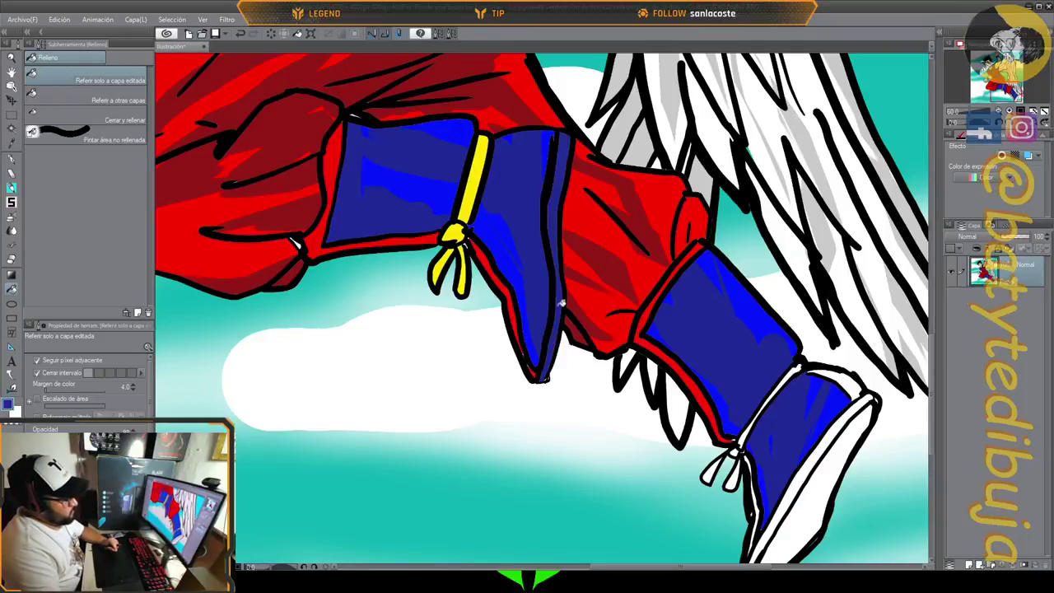
pyautogui.click(810, 476)
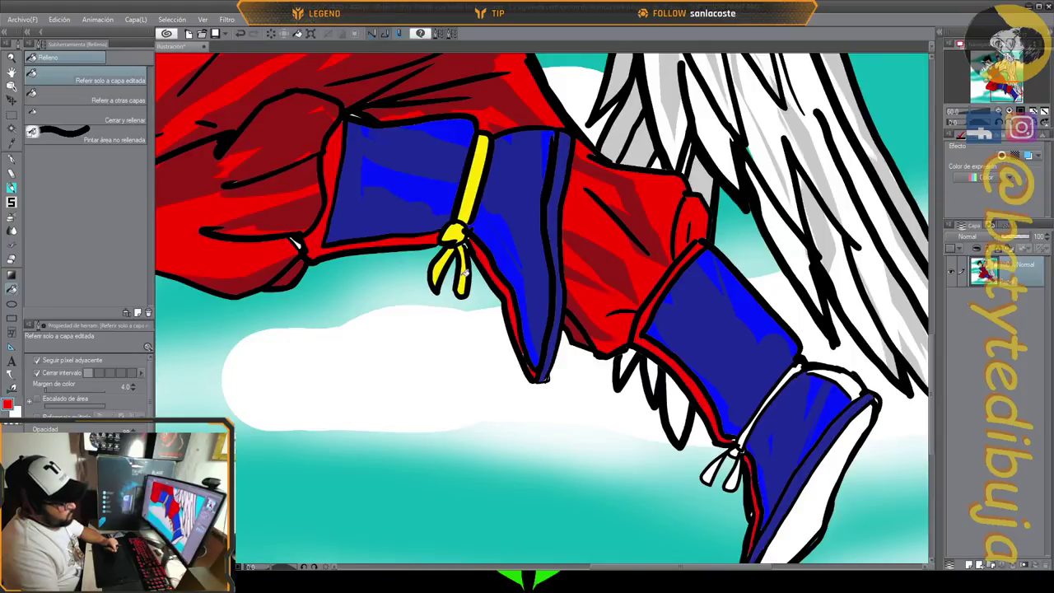
# Fill the ankle strap and bow of the extended leg's boot with the yellow sampled from the other bow.
pyautogui.keyDown('alt'); pyautogui.click(466, 275); pyautogui.keyUp('alt')
pyautogui.click(794, 371)
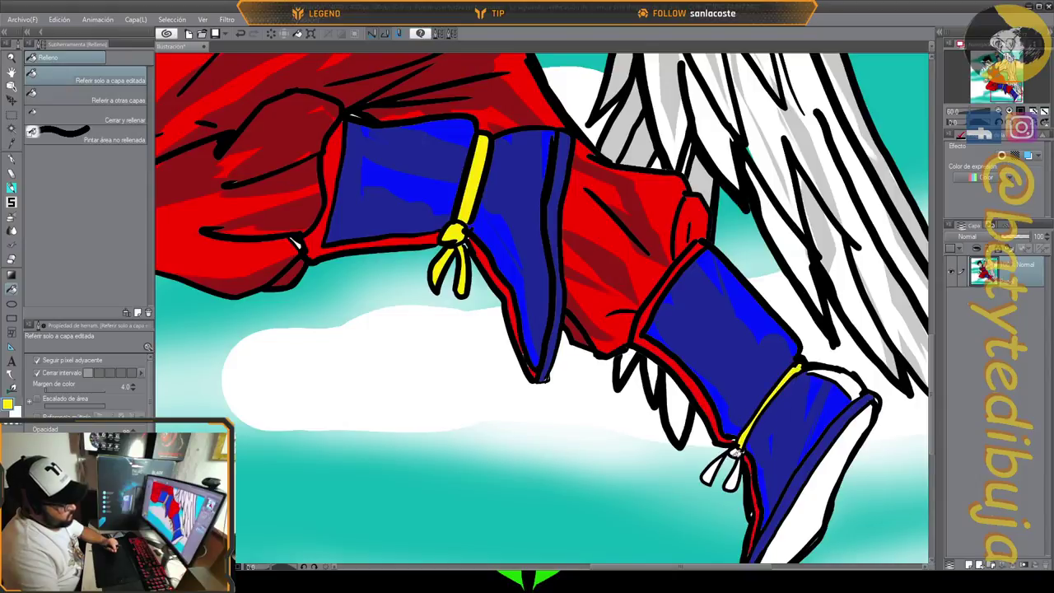
pyautogui.click(737, 452)
pyautogui.click(739, 467)
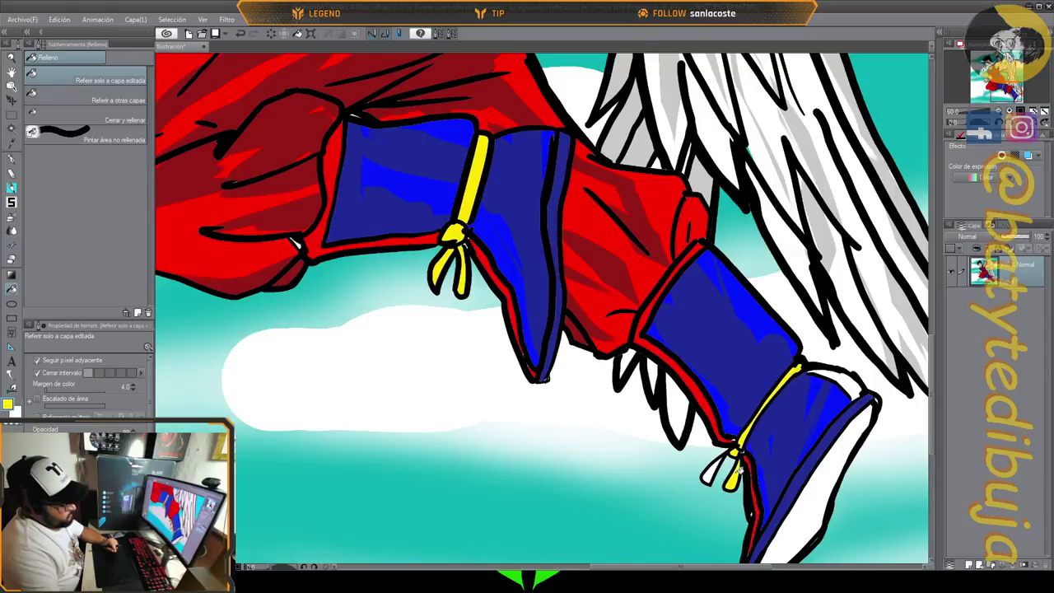
pyautogui.click(710, 473)
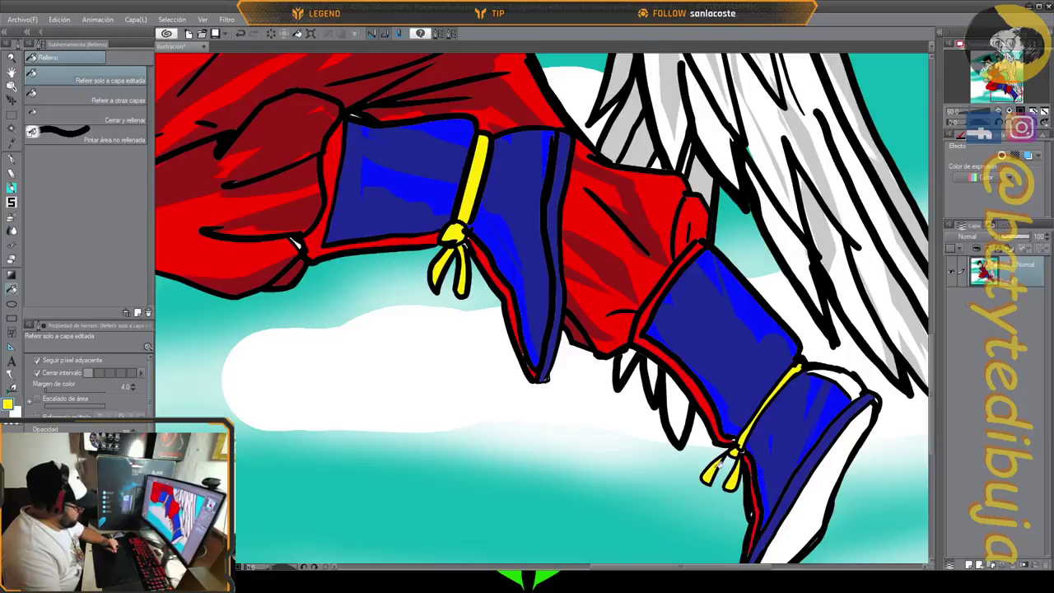
# Fill the white trim above the extended boot's sole edge with dark red and the sole itself with brown.
pyautogui.keyDown('alt'); pyautogui.click(657, 274); pyautogui.keyUp('alt')
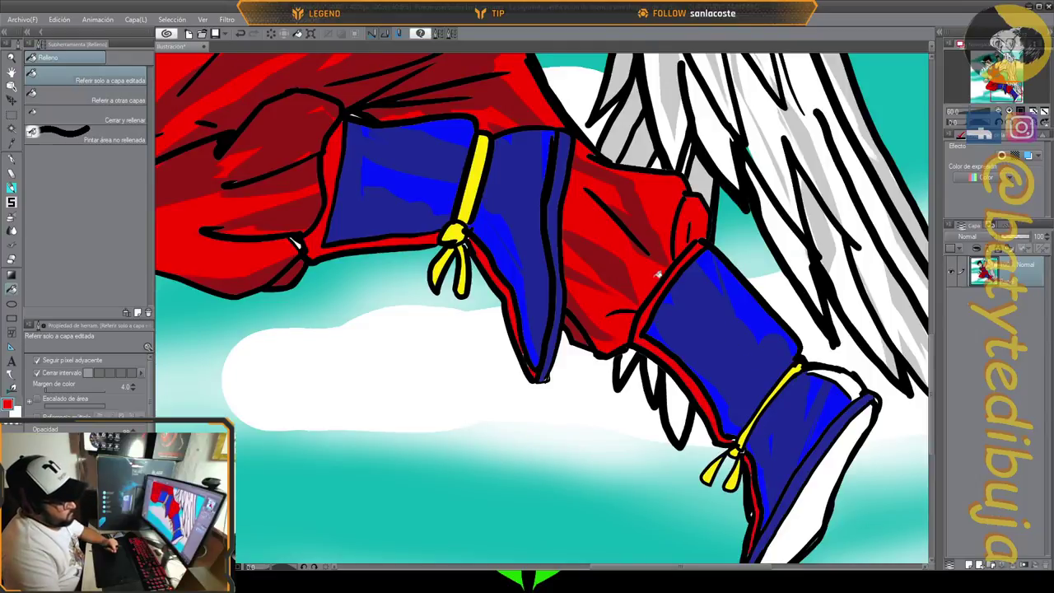
pyautogui.keyDown('alt'); pyautogui.click(662, 248); pyautogui.keyUp('alt')
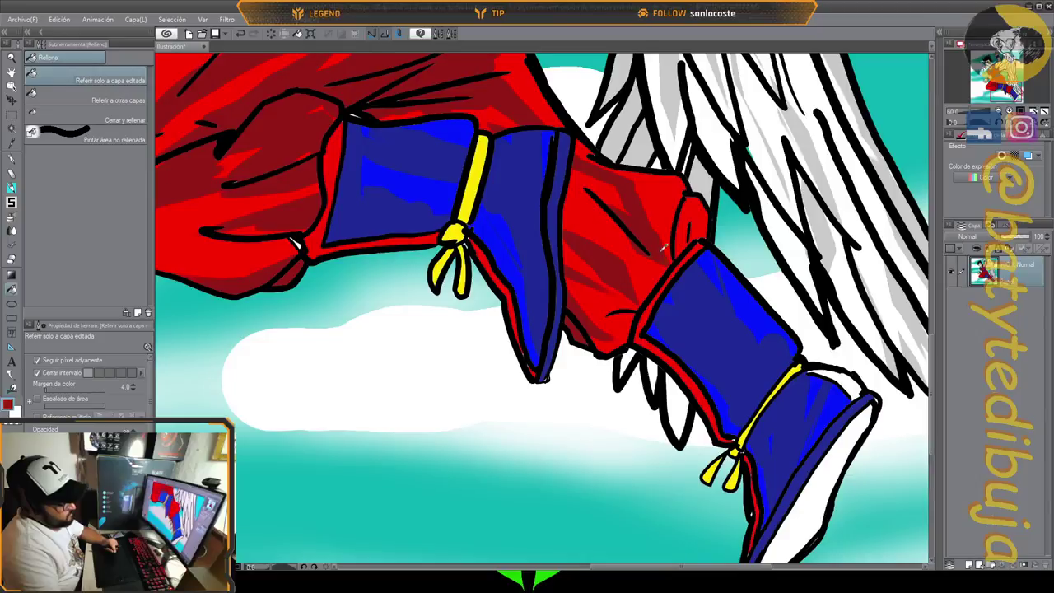
pyautogui.scroll(-1, 883, 424)
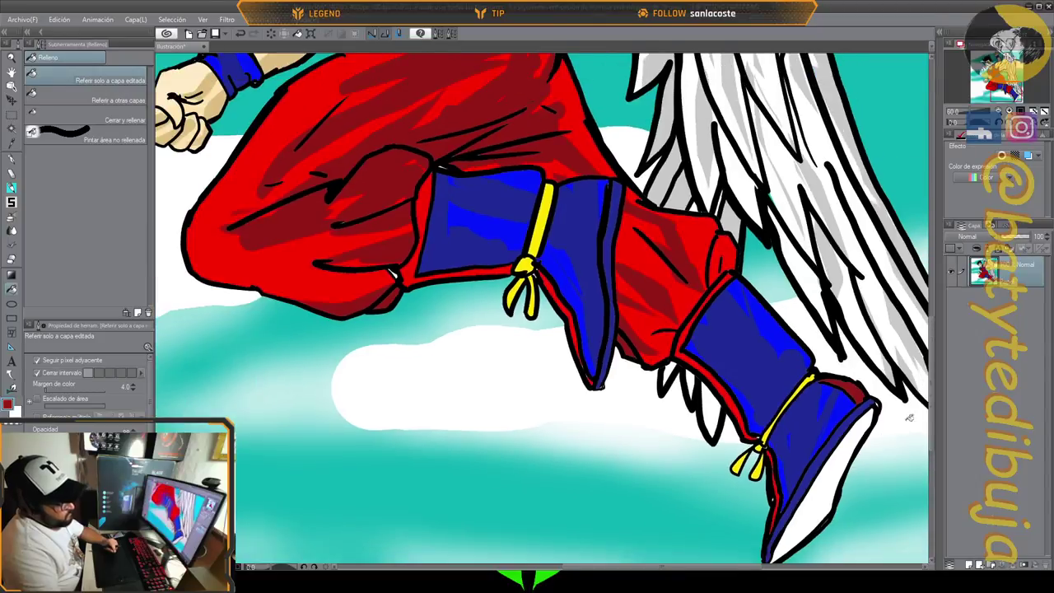
pyautogui.scroll(-2, 931, 372)
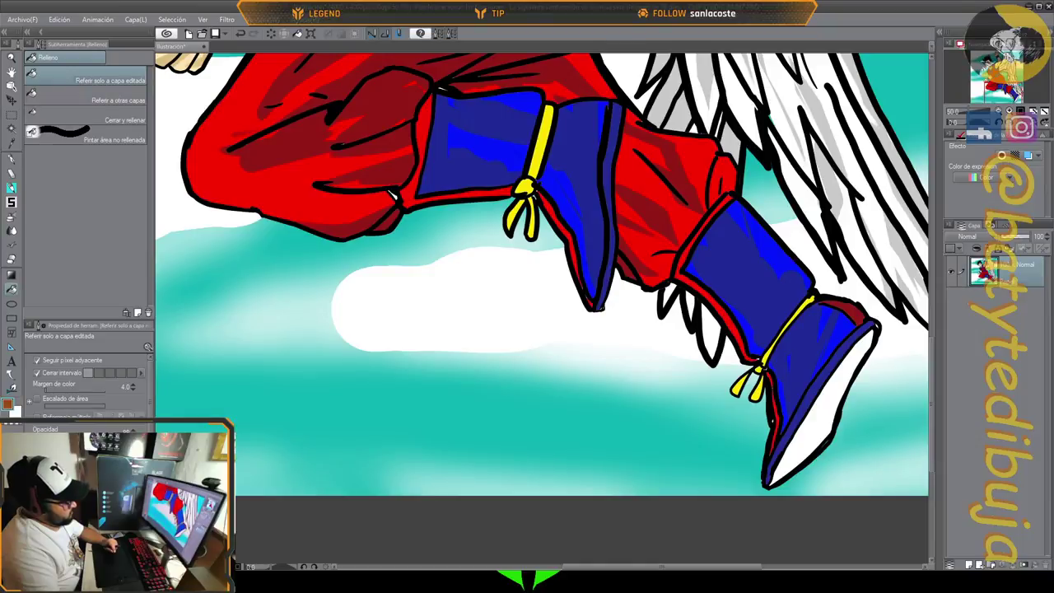
pyautogui.click(786, 461)
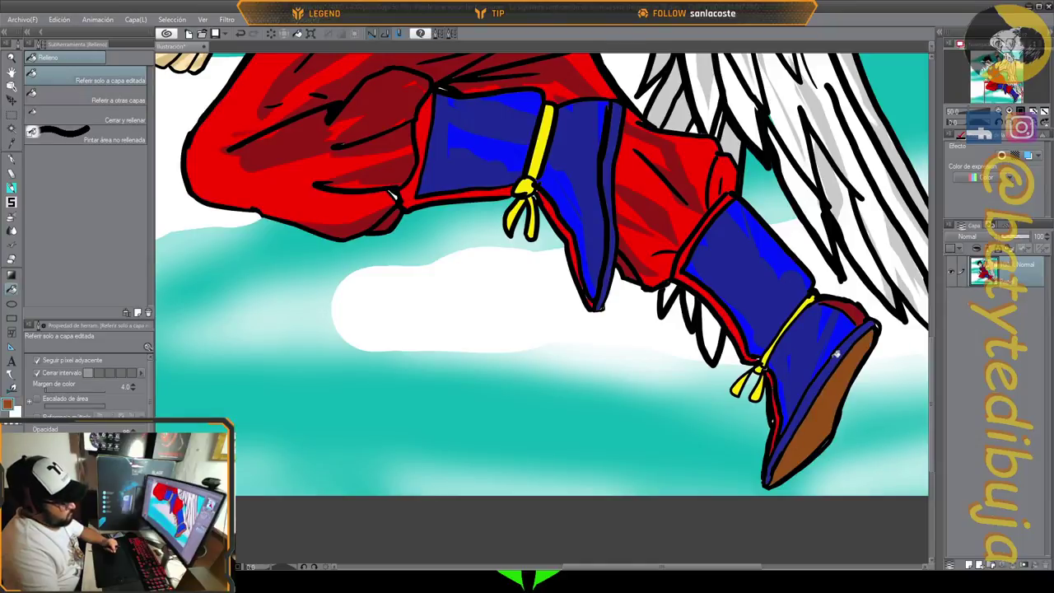
# Select the brown sole, draw black stripes across it with the G pen at size 43.1, and clear the selection.
pyautogui.click(11, 124)
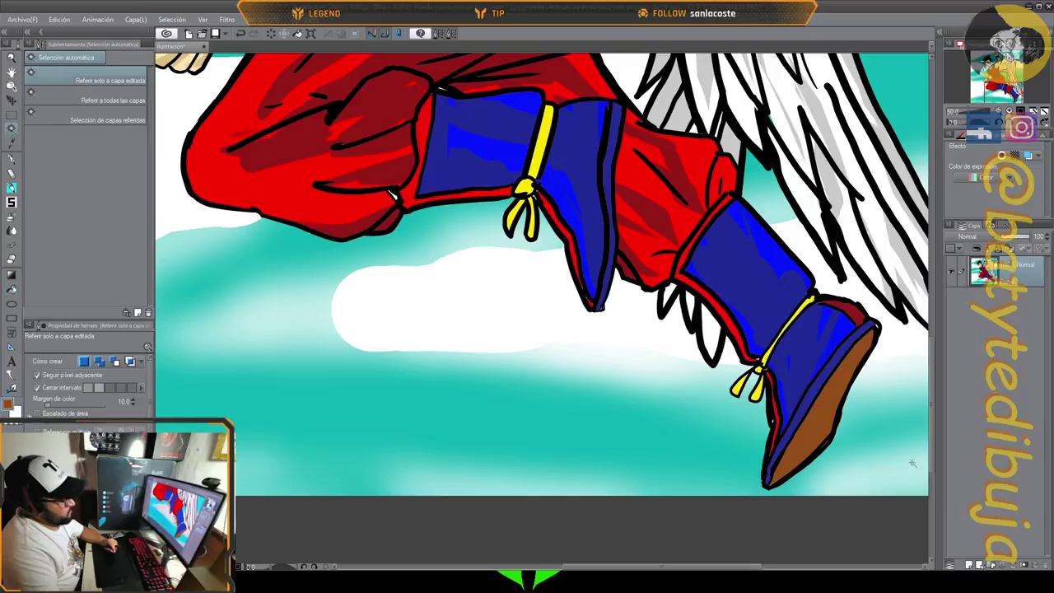
pyautogui.click(817, 444)
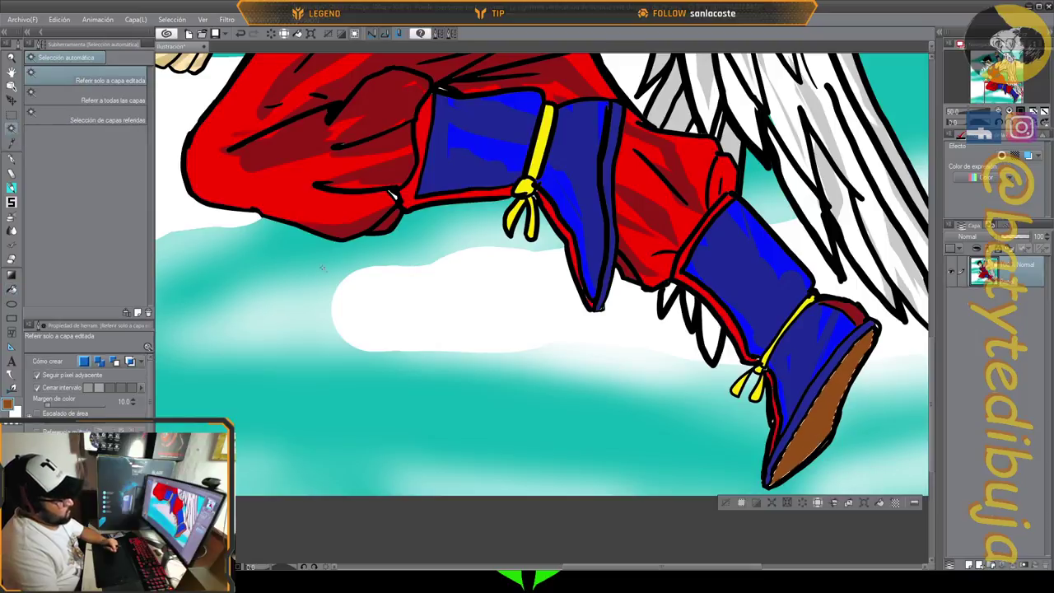
pyautogui.click(12, 158)
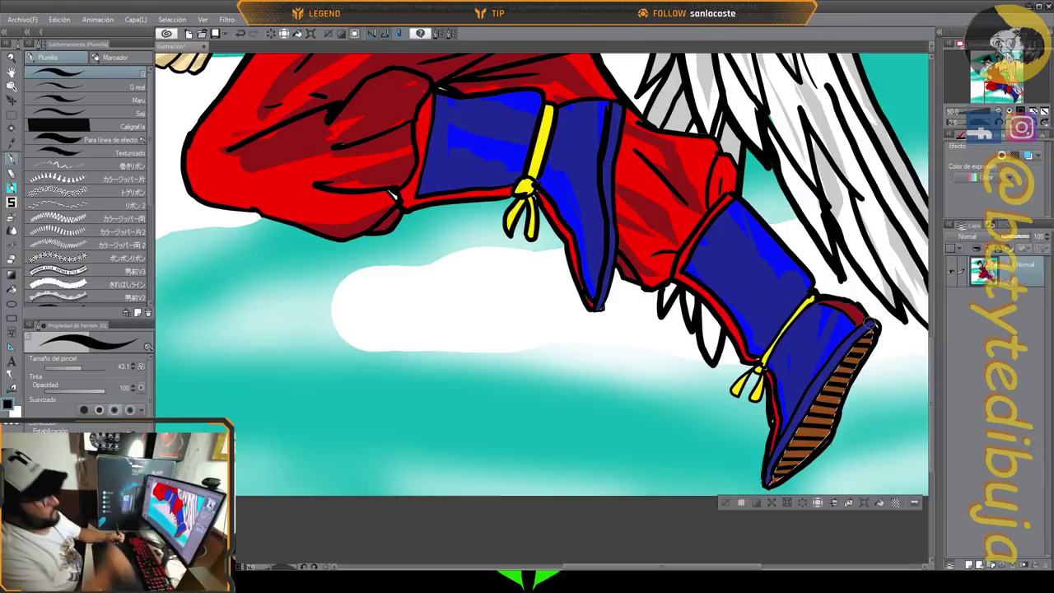
pyautogui.scroll(-4, 857, 372)
pyautogui.scroll(2, 569, 218)
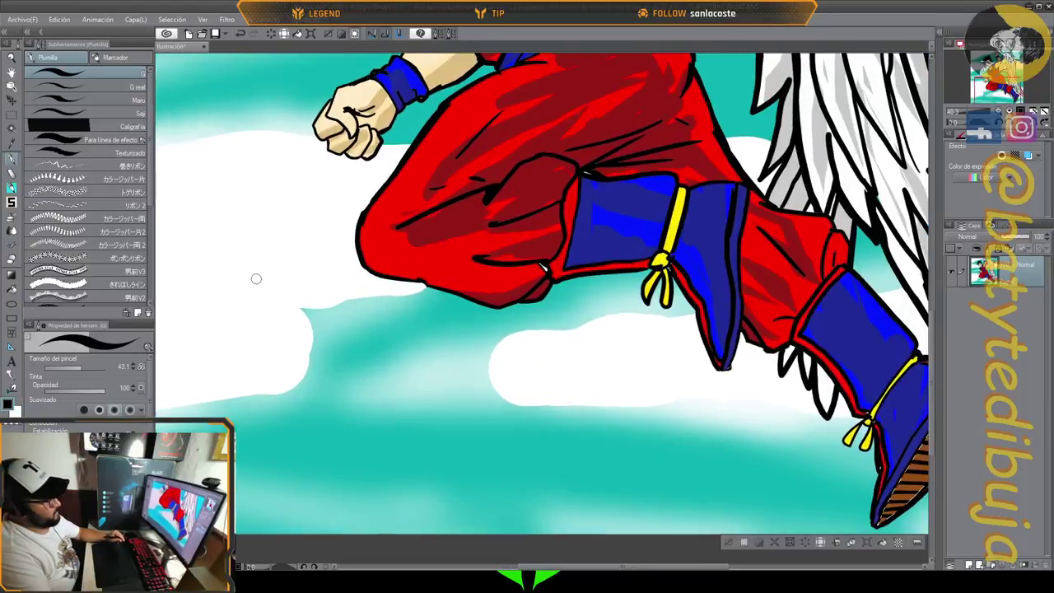
pyautogui.click(10, 129)
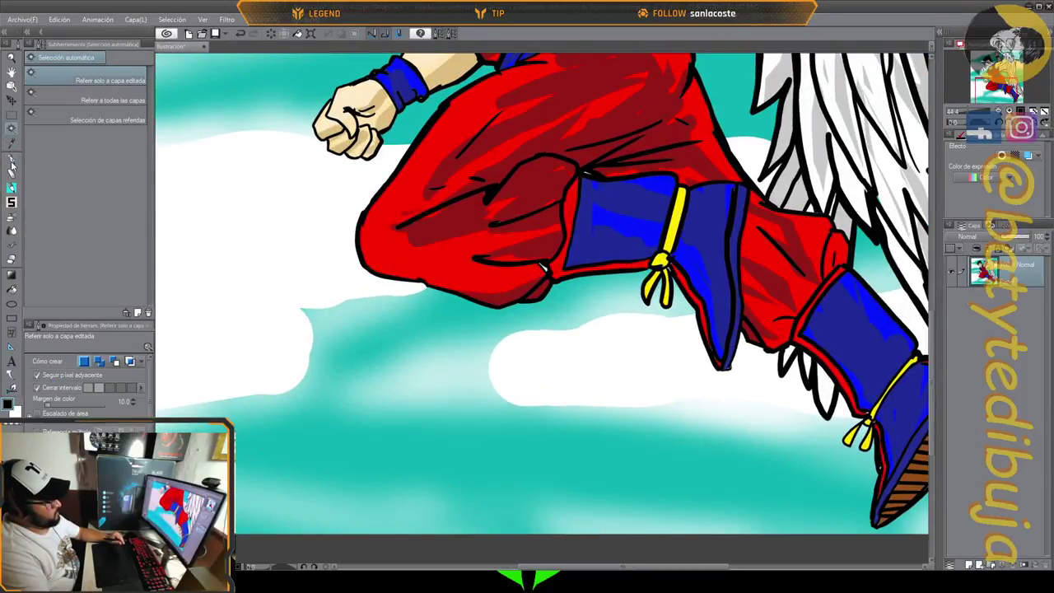
# Fill the leftover white gap in the trouser folds beside the bent leg's boot with dark red.
pyautogui.click(11, 288)
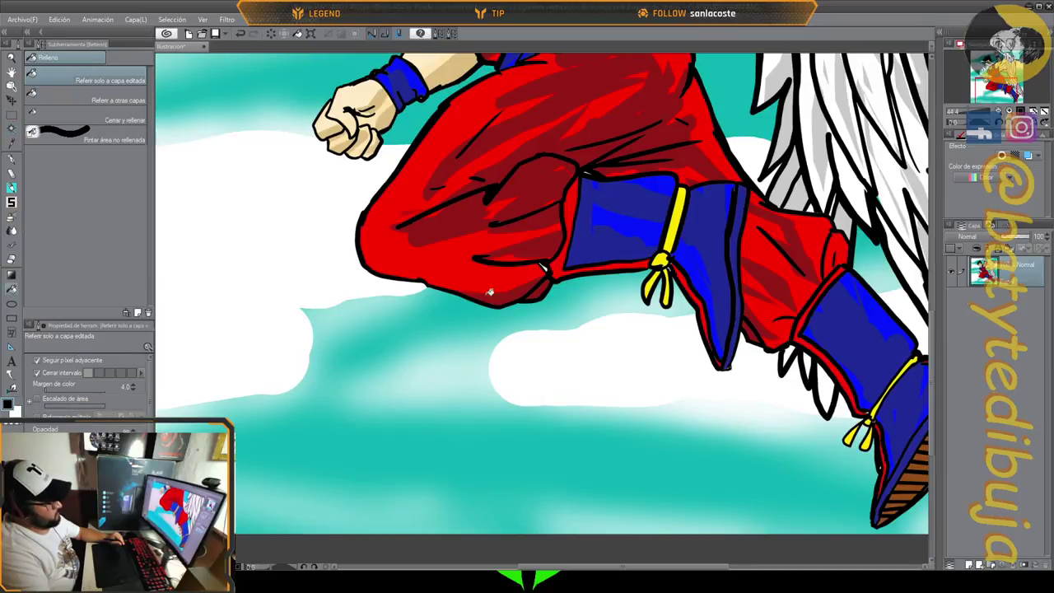
pyautogui.scroll(5, 546, 231)
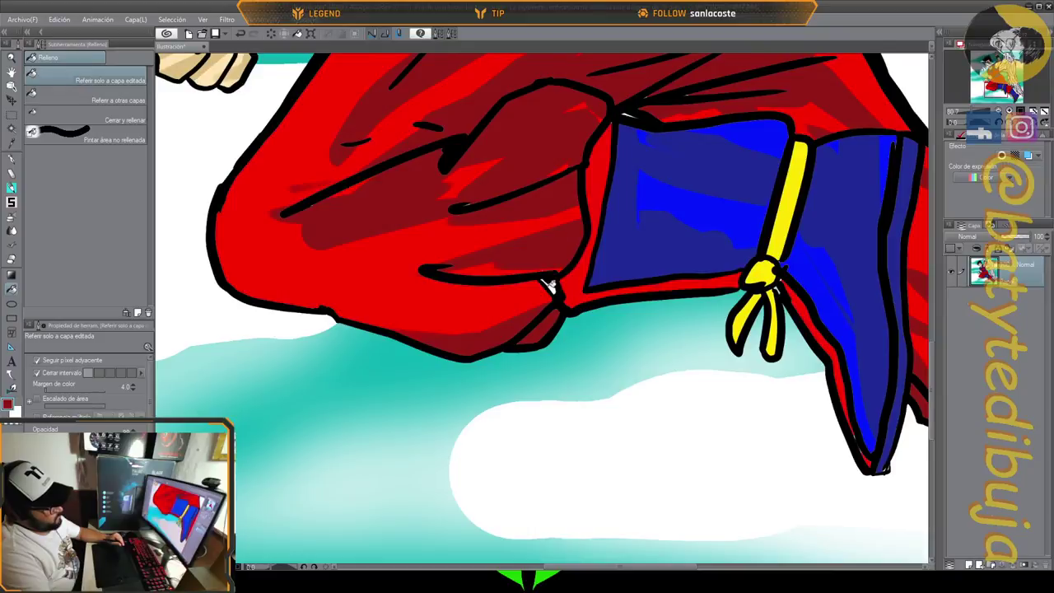
pyautogui.scroll(-5, 557, 290)
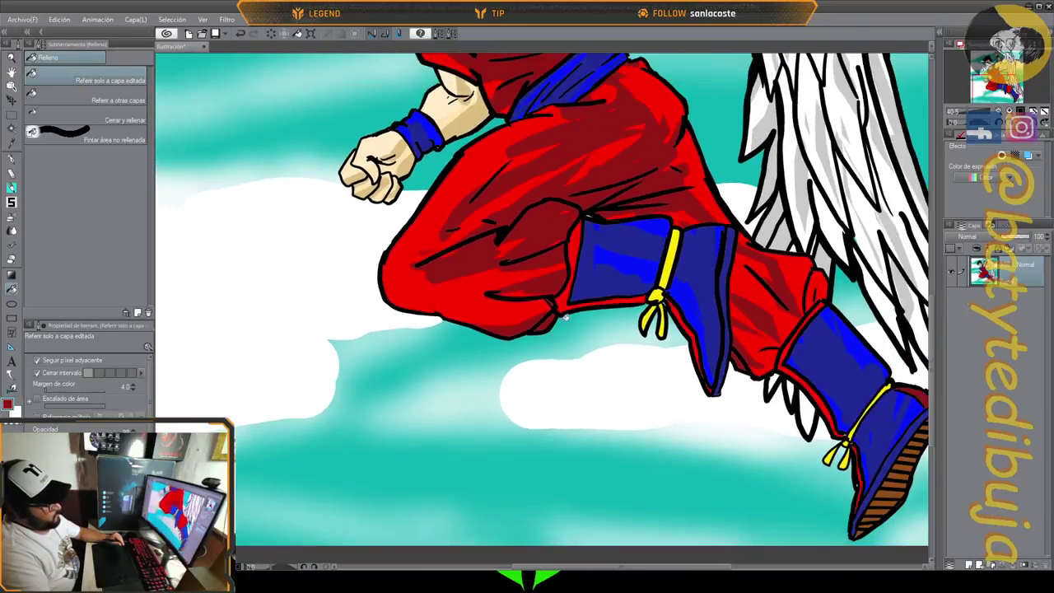
pyautogui.scroll(-3, 586, 312)
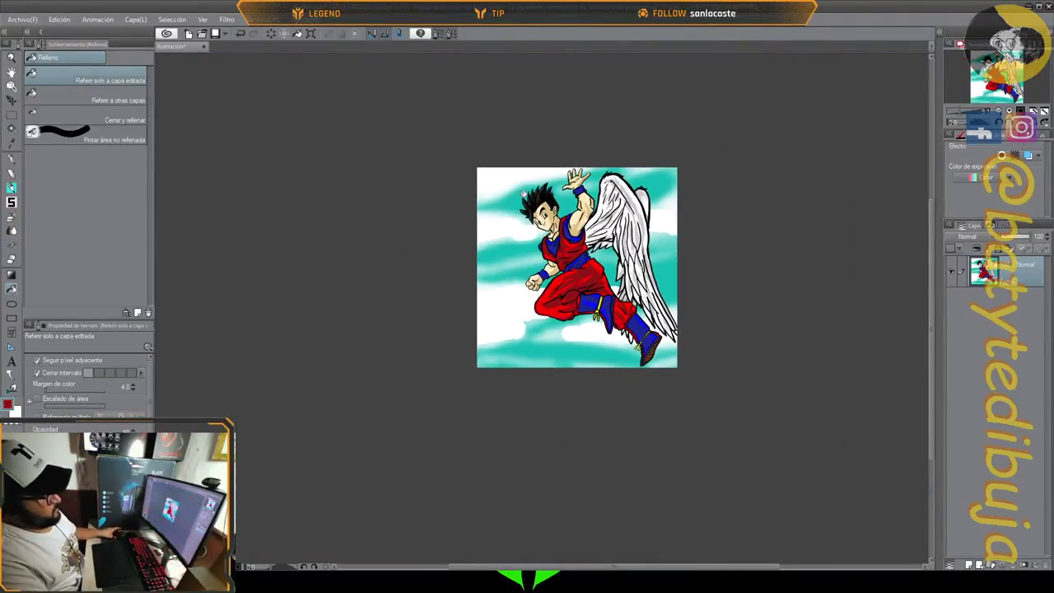
# Airbrush white misty wisps across the boots, legs, waist, fist and lower sky with the Resalte airbrush at size 235.
pyautogui.scroll(3, 504, 168)
pyautogui.scroll(-1, 509, 189)
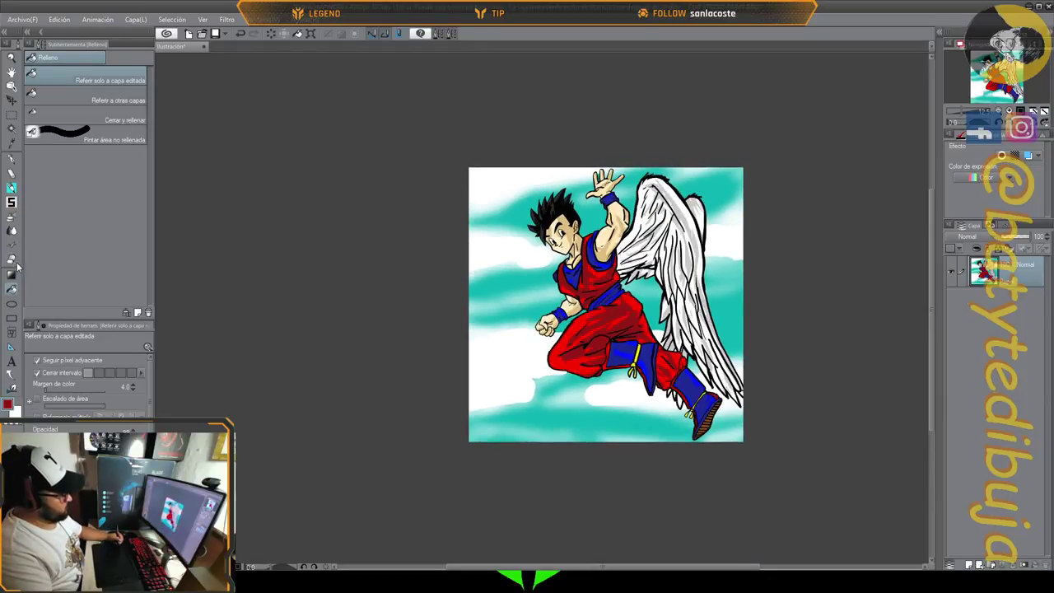
pyautogui.click(11, 230)
pyautogui.press('x')
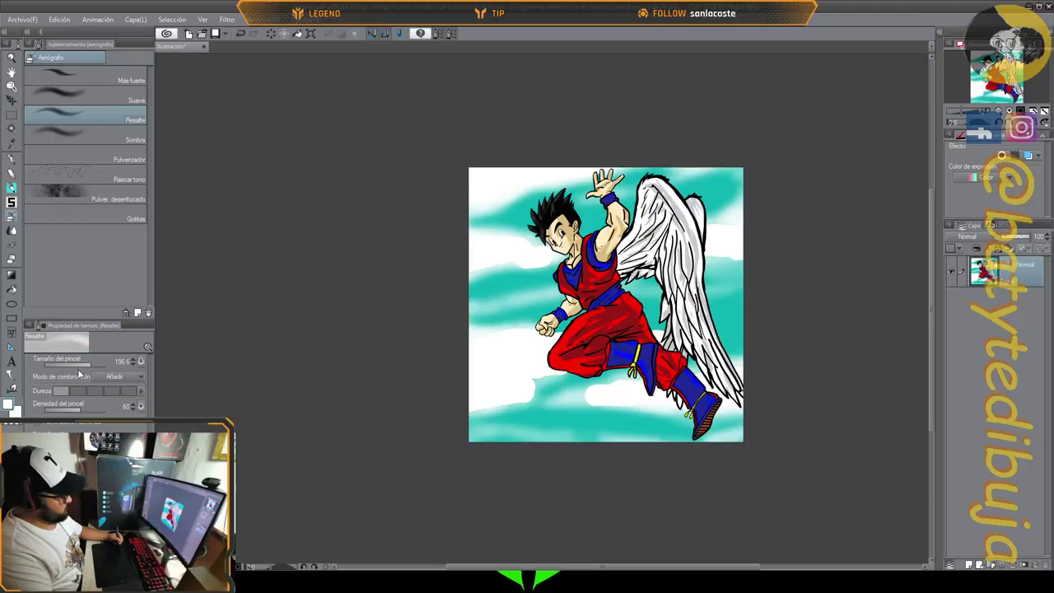
pyautogui.moveTo(81, 370); pyautogui.dragTo(95, 366)
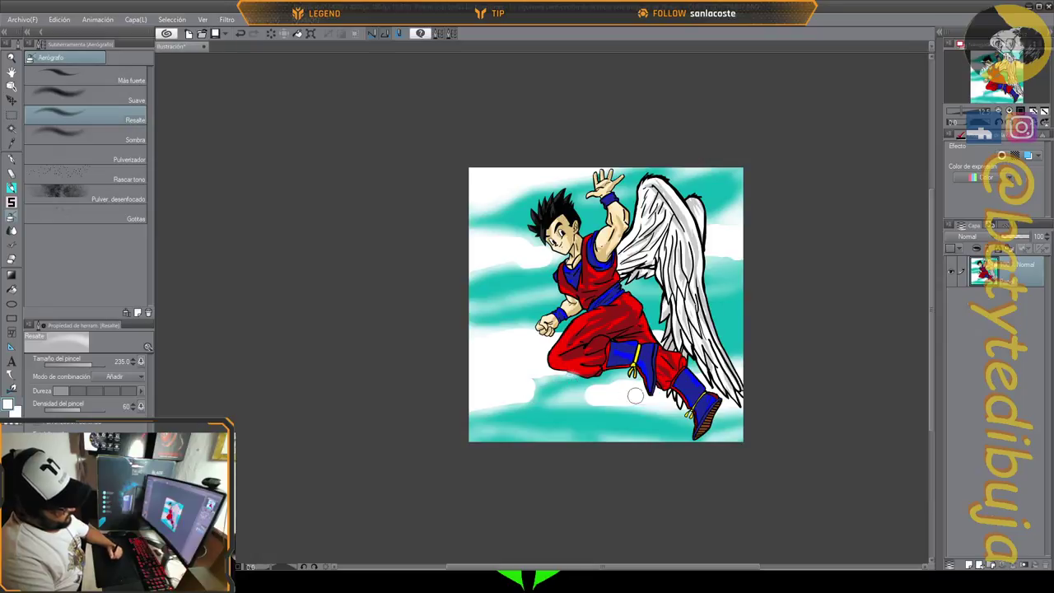
pyautogui.moveTo(735, 409)
pyautogui.mouseDown()
pyautogui.moveTo(657, 421)
pyautogui.moveTo(717, 419)
pyautogui.moveTo(559, 415)
pyautogui.mouseUp()
pyautogui.moveTo(646, 380); pyautogui.dragTo(604, 388)
pyautogui.moveTo(678, 370)
pyautogui.mouseDown()
pyautogui.moveTo(759, 362)
pyautogui.moveTo(648, 317)
pyautogui.moveTo(650, 303)
pyautogui.moveTo(631, 296)
pyautogui.moveTo(579, 326)
pyautogui.moveTo(551, 323)
pyautogui.moveTo(577, 328)
pyautogui.moveTo(530, 344)
pyautogui.moveTo(569, 336)
pyautogui.moveTo(537, 335)
pyautogui.mouseUp()
pyautogui.moveTo(550, 291)
pyautogui.mouseDown()
pyautogui.moveTo(643, 288)
pyautogui.moveTo(601, 289)
pyautogui.moveTo(618, 285)
pyautogui.moveTo(532, 262)
pyautogui.moveTo(541, 274)
pyautogui.moveTo(509, 288)
pyautogui.mouseUp()
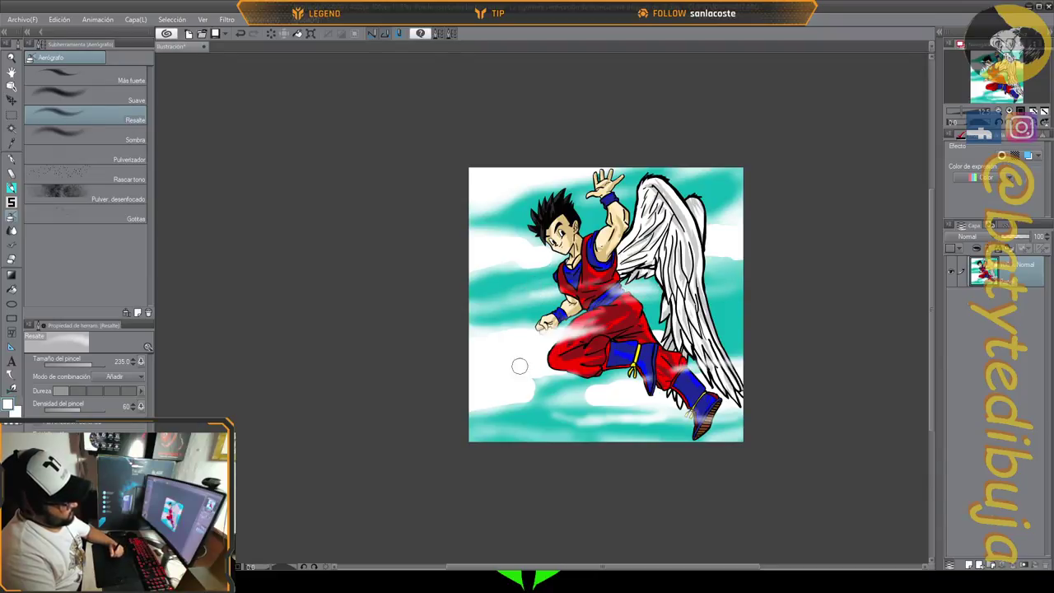
pyautogui.moveTo(520, 366)
pyautogui.mouseDown()
pyautogui.moveTo(581, 383)
pyautogui.moveTo(548, 394)
pyautogui.moveTo(580, 393)
pyautogui.moveTo(471, 405)
pyautogui.mouseUp()
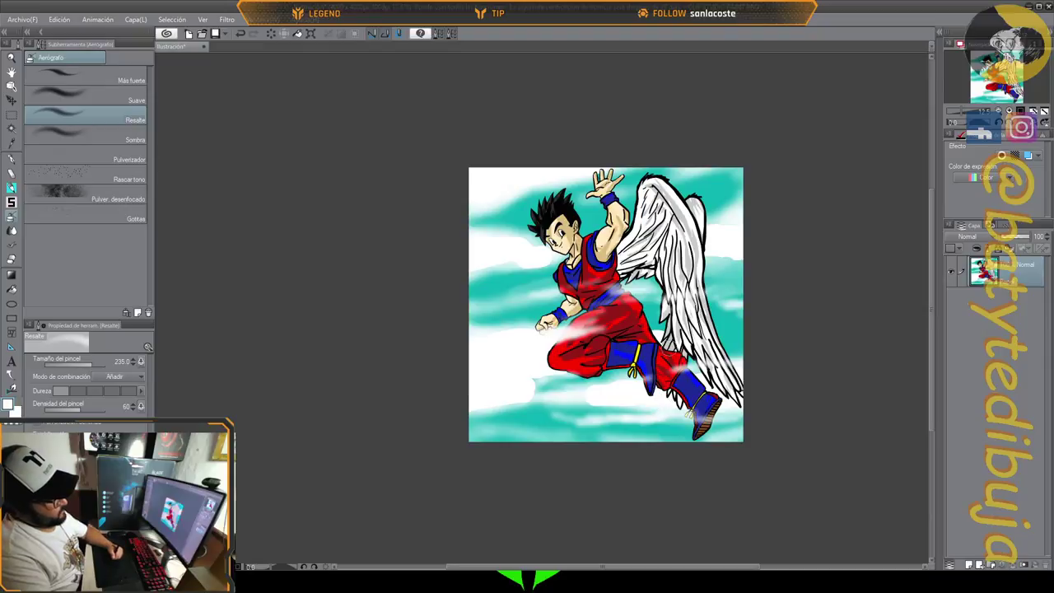
pyautogui.rightClick(679, 335)
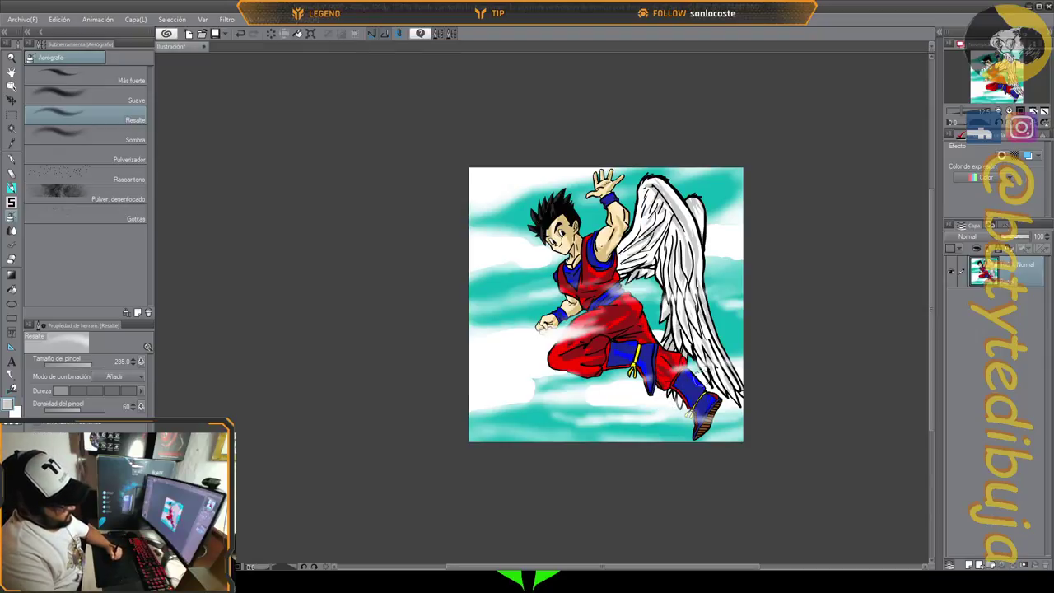
pyautogui.rightClick(740, 367)
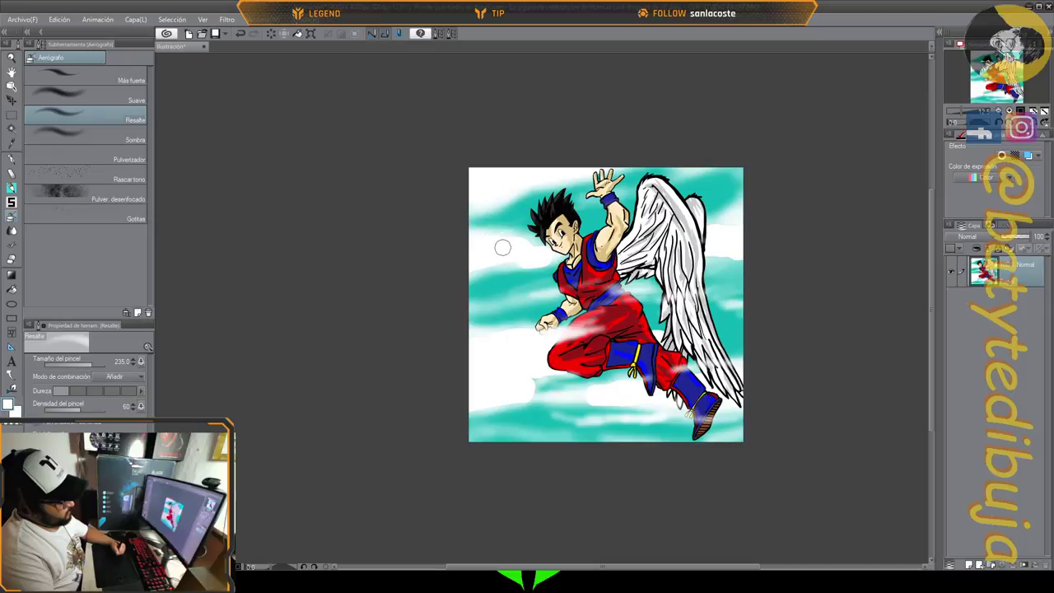
# Draw fine black stray strands around the character's hair with the G pen at size 11.3.
pyautogui.scroll(7, 581, 185)
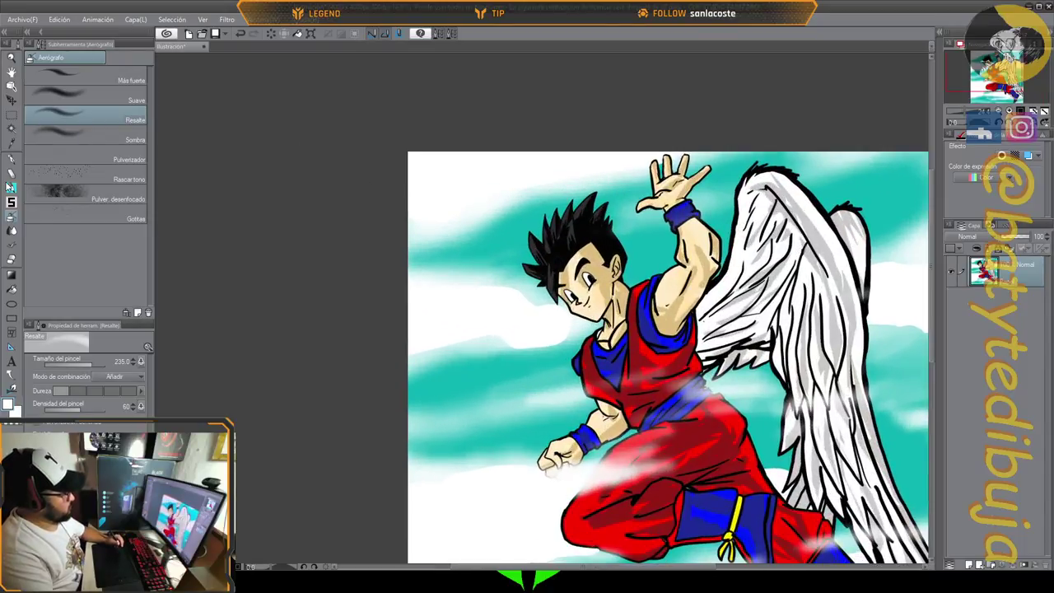
pyautogui.click(11, 158)
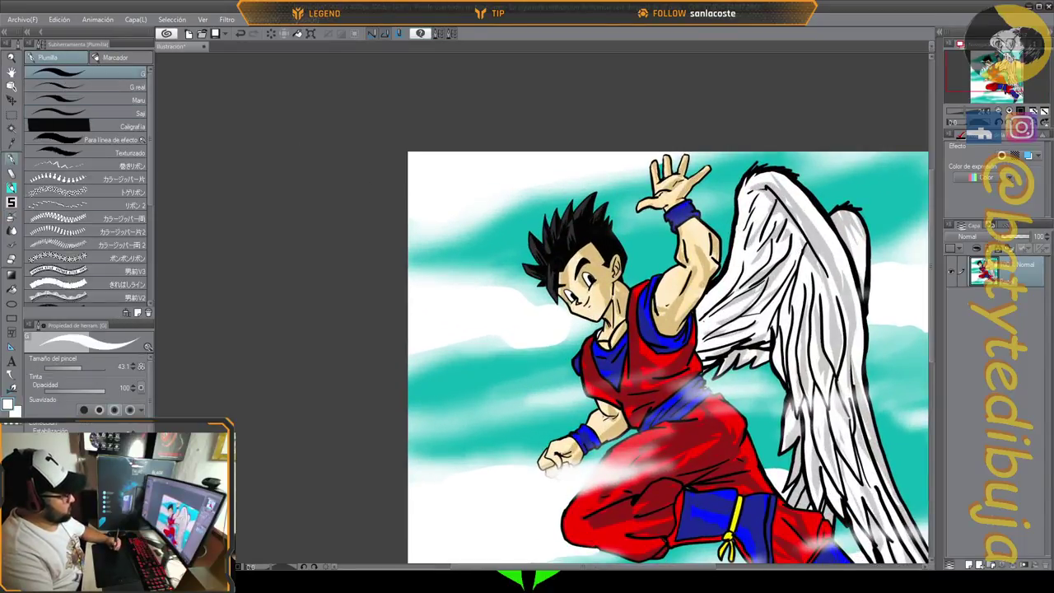
pyautogui.press('x')
pyautogui.scroll(2, 426, 222)
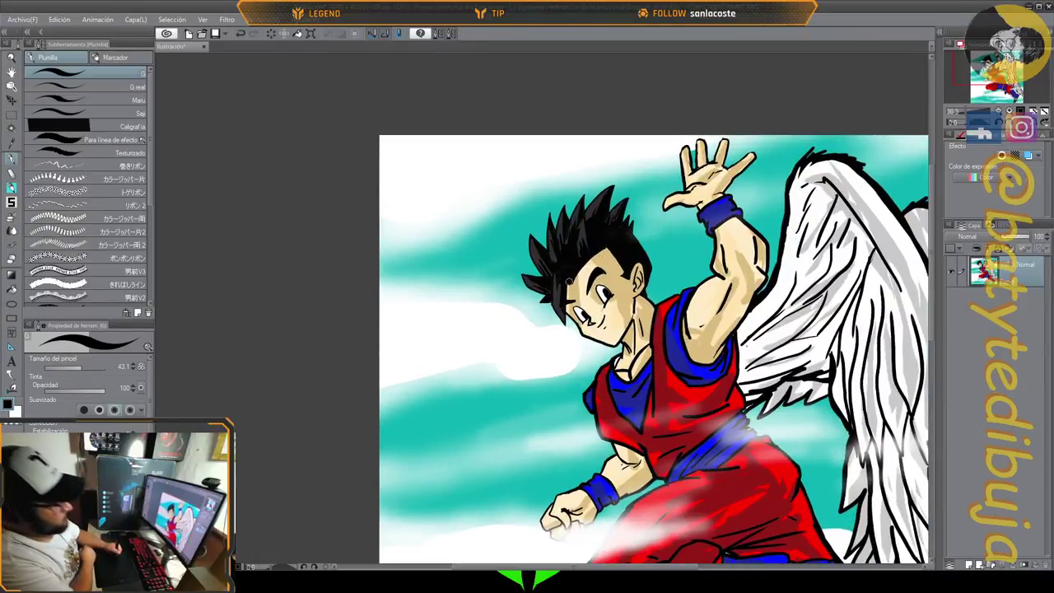
pyautogui.moveTo(575, 279); pyautogui.dragTo(596, 296)
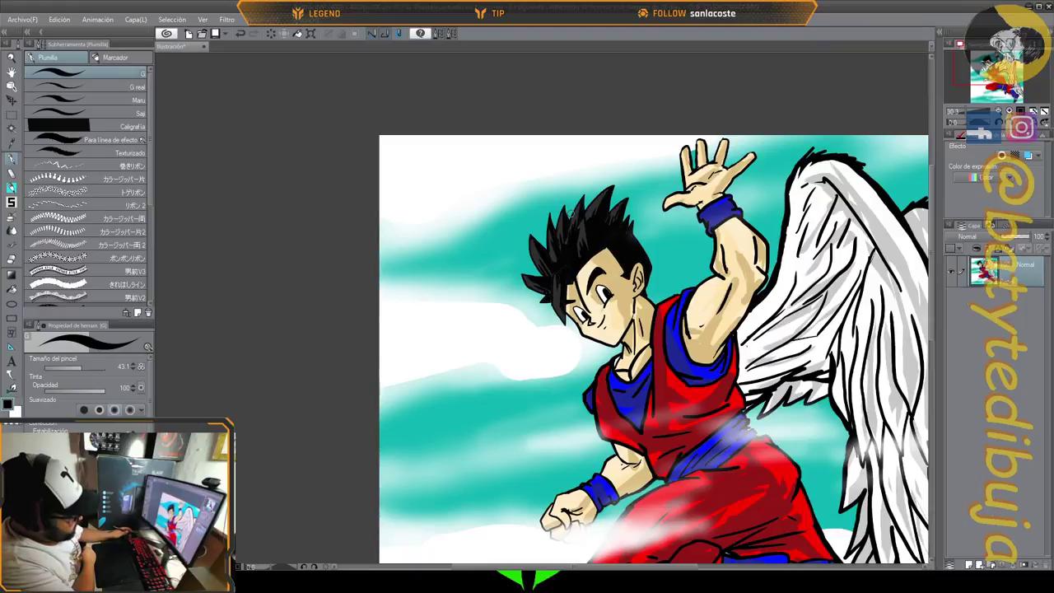
pyautogui.moveTo(90, 369); pyautogui.dragTo(74, 375)
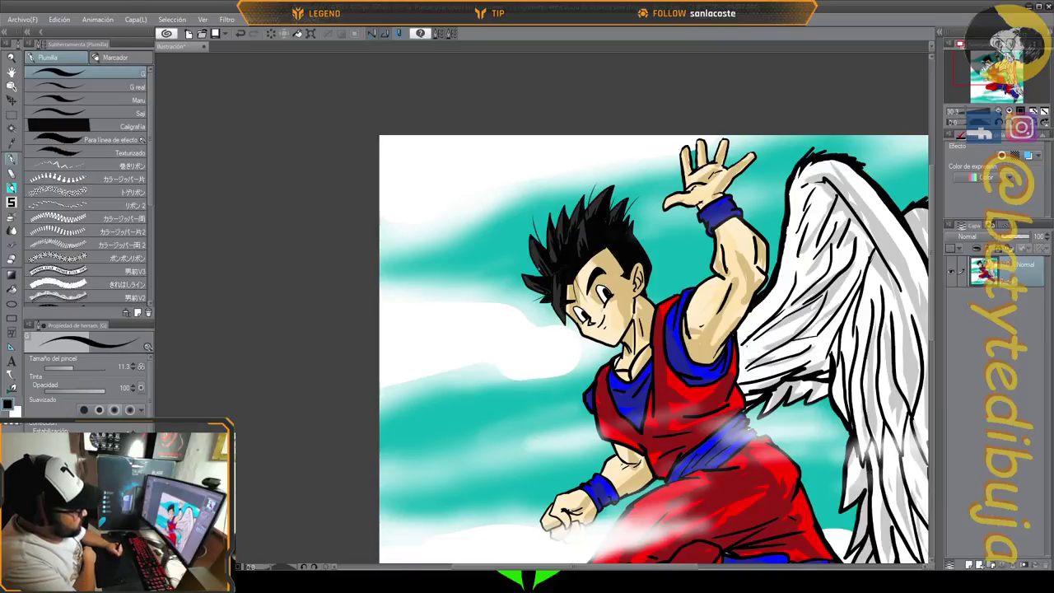
# Add an elliptical speech balloon in the canvas's upper-left corner with a tail pointing to the character's head.
pyautogui.scroll(-6, 706, 299)
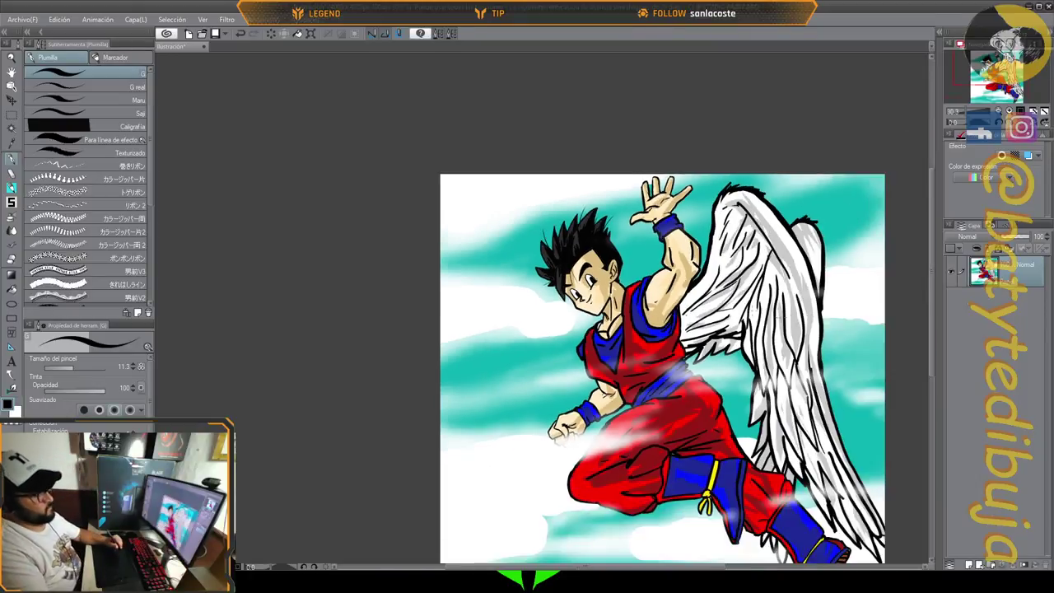
pyautogui.moveTo(694, 566); pyautogui.dragTo(751, 566)
pyautogui.scroll(5, 600, 536)
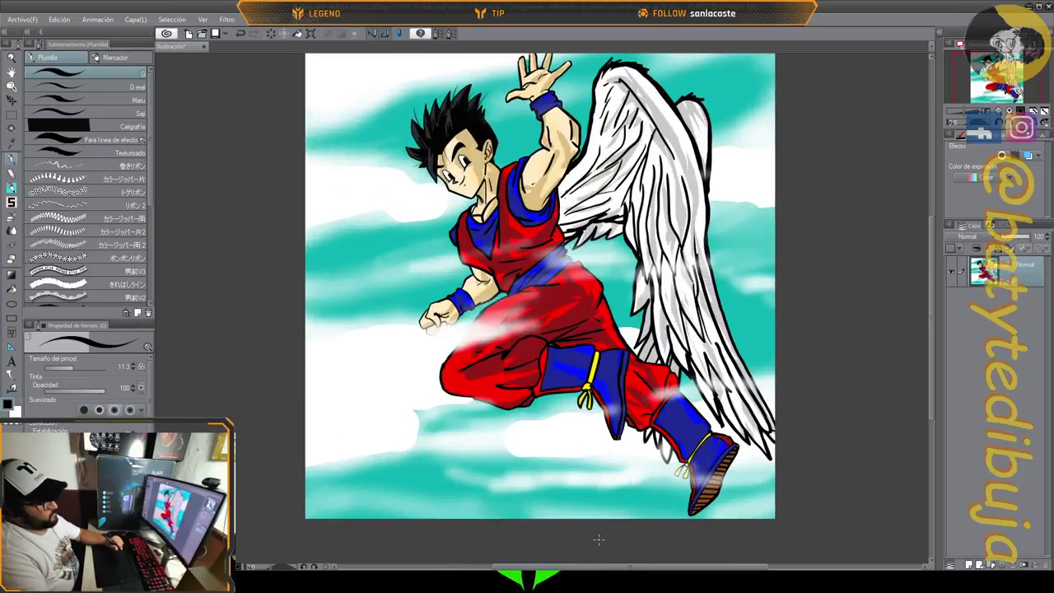
pyautogui.scroll(-2, 597, 537)
pyautogui.scroll(1, 593, 530)
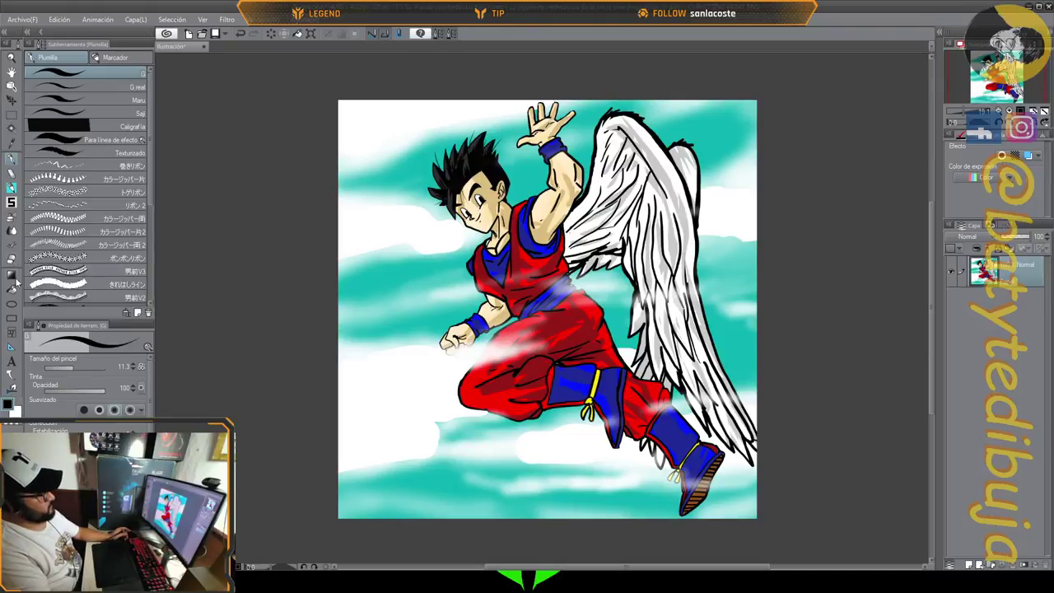
pyautogui.click(13, 375)
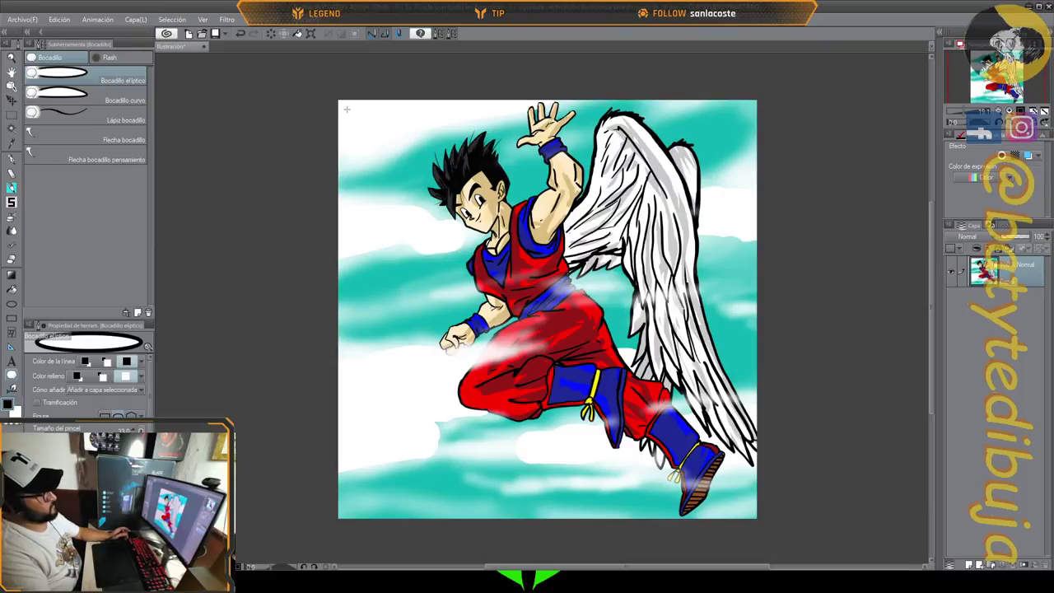
pyautogui.moveTo(342, 105); pyautogui.dragTo(430, 181)
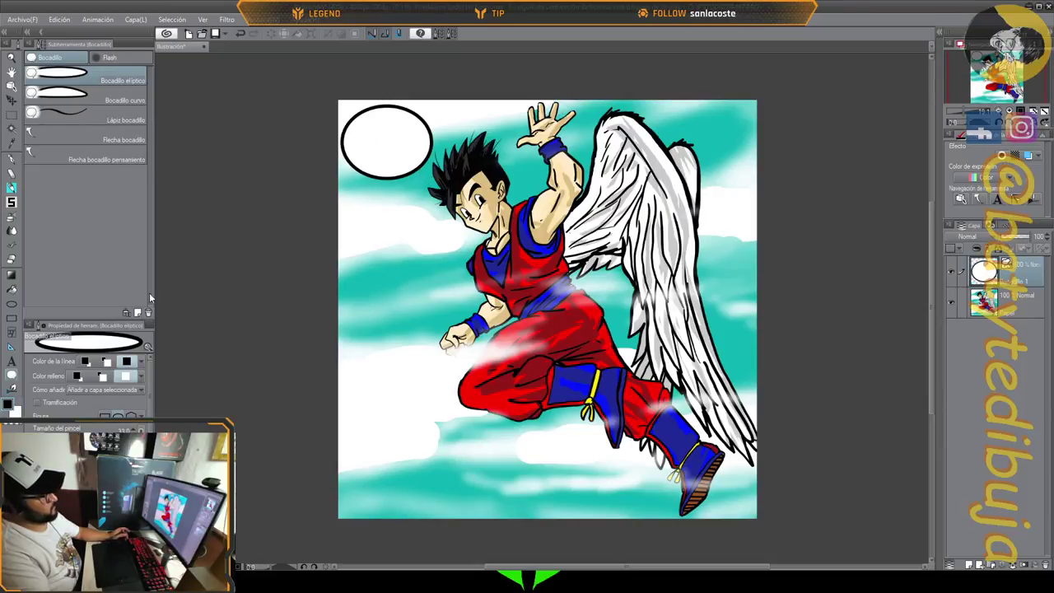
pyautogui.click(105, 138)
pyautogui.moveTo(387, 173); pyautogui.dragTo(427, 206)
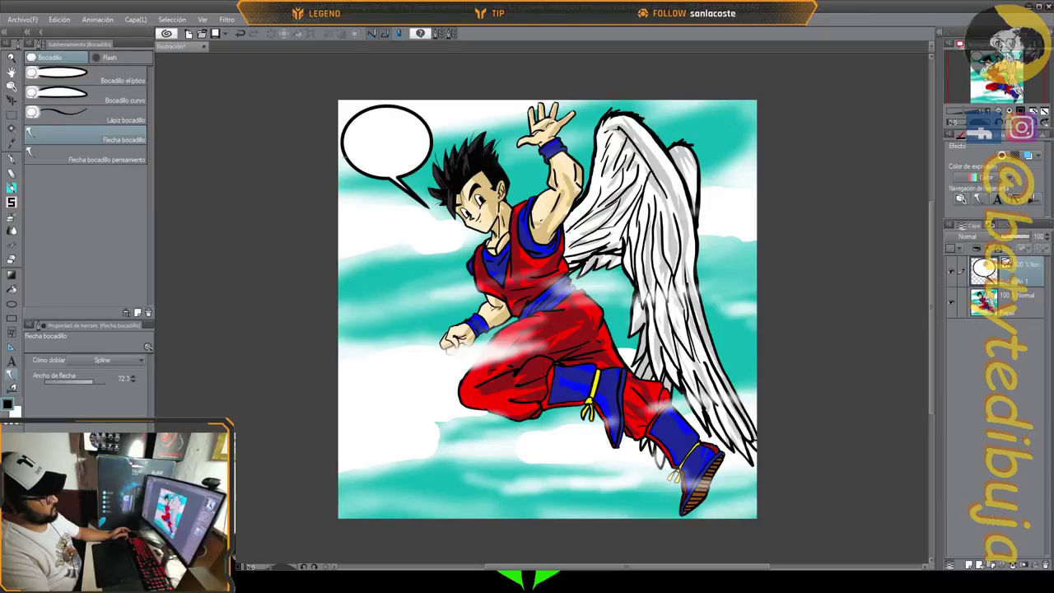
# Enter the text "ADIOS A TODOS!!!" on three lines inside the speech balloon.
pyautogui.click(12, 360)
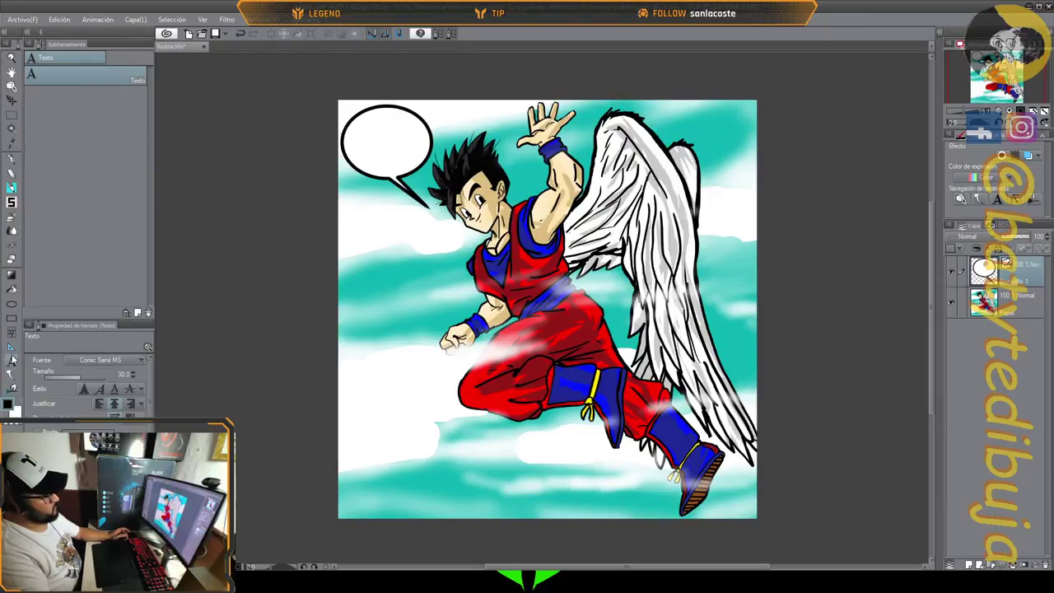
pyautogui.click(367, 130)
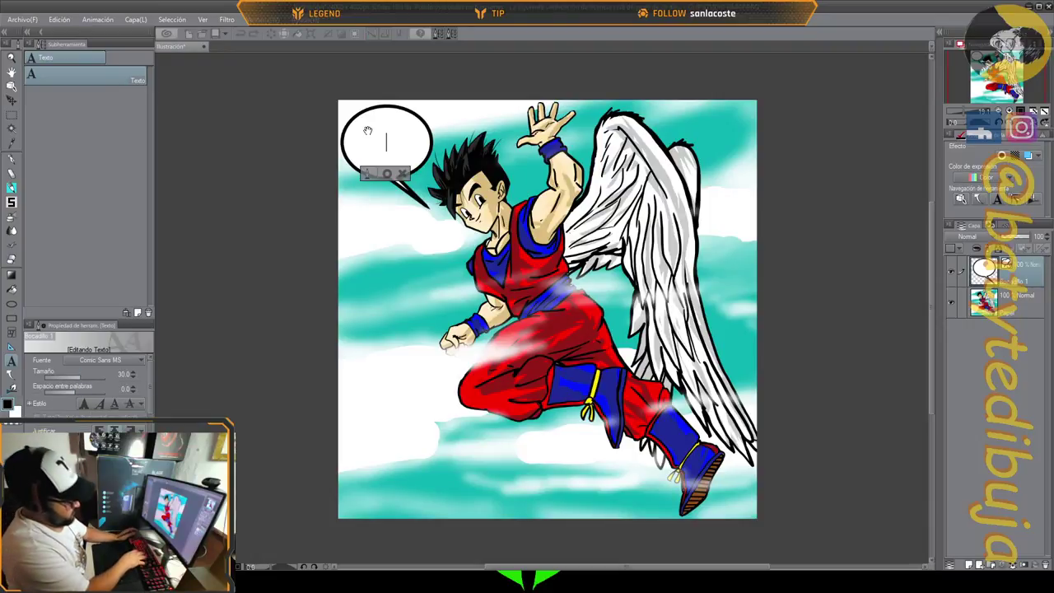
pyautogui.write('AD')
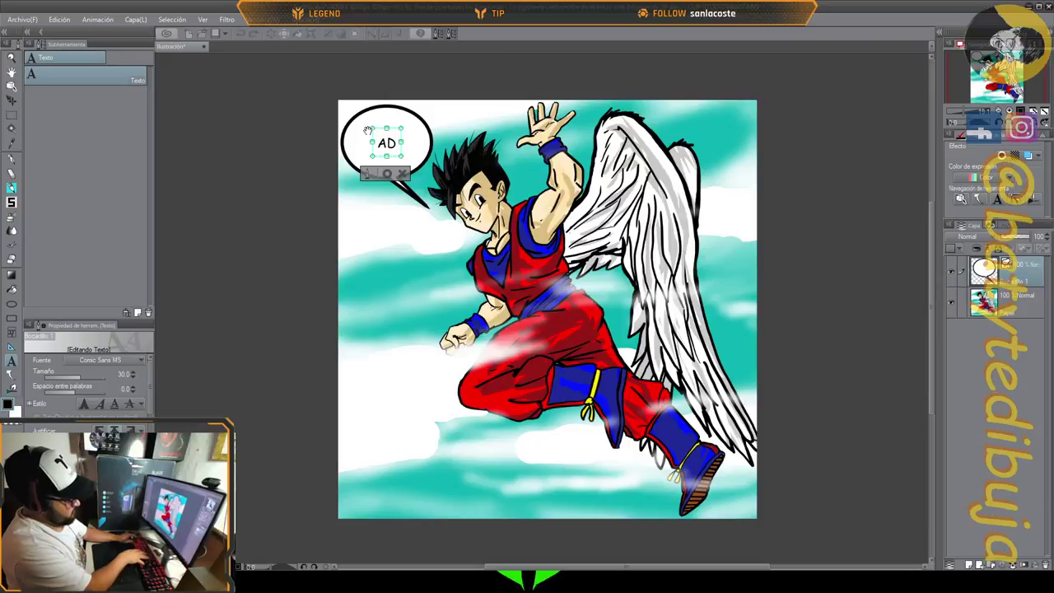
pyautogui.write('IOS')
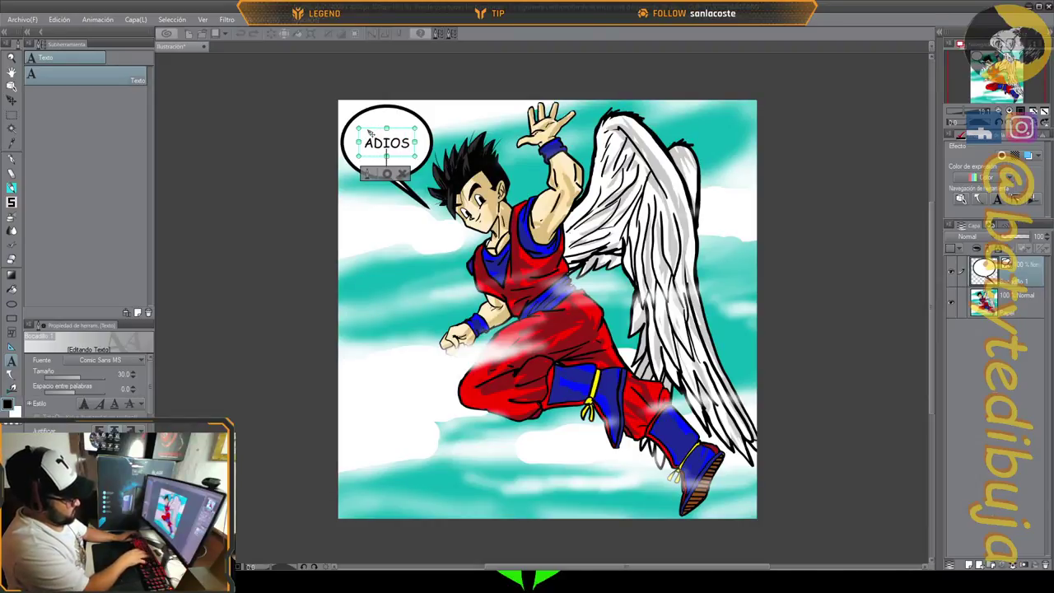
pyautogui.press('Return')
pyautogui.write('A')
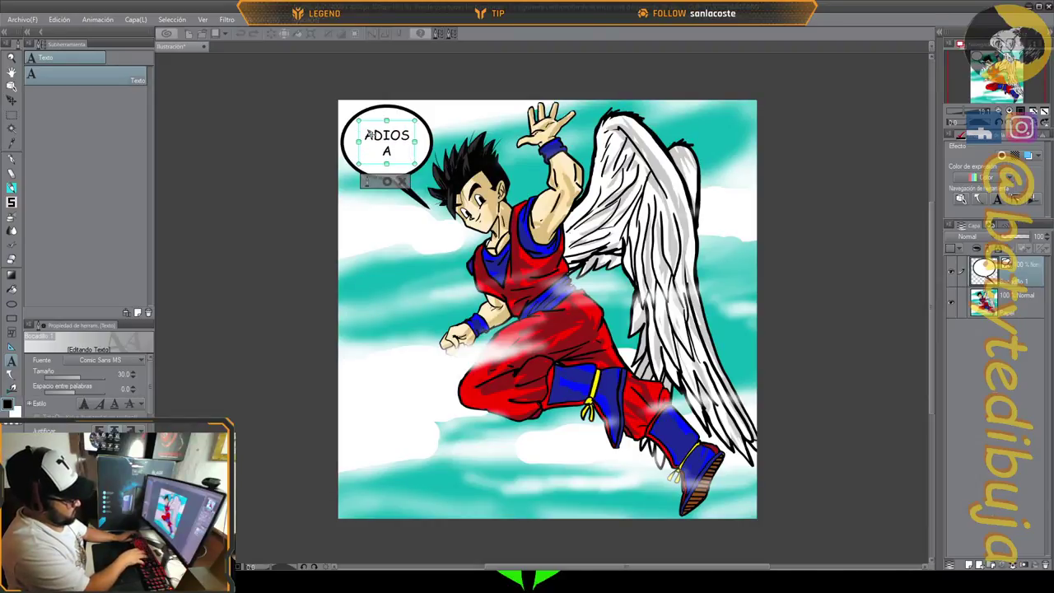
pyautogui.press('Return')
pyautogui.write('TOD')
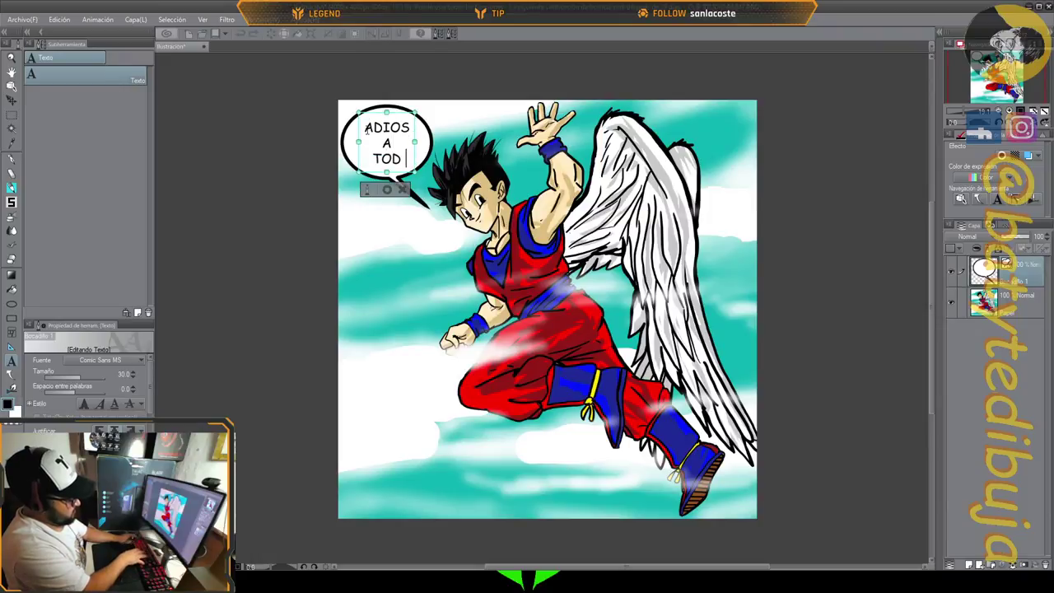
pyautogui.write('OS!!!')
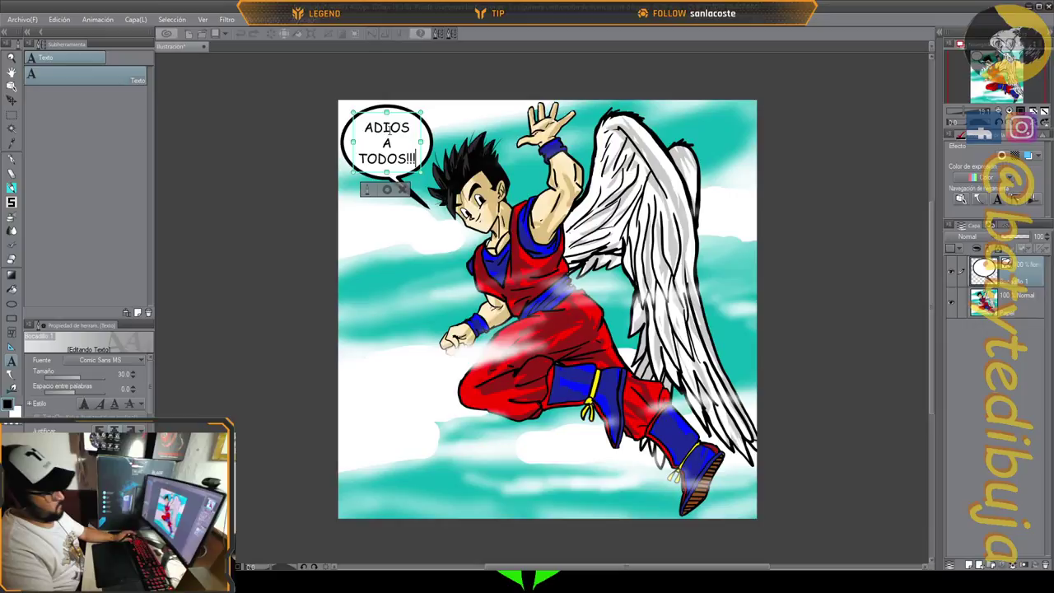
pyautogui.scroll(-1, 421, 187)
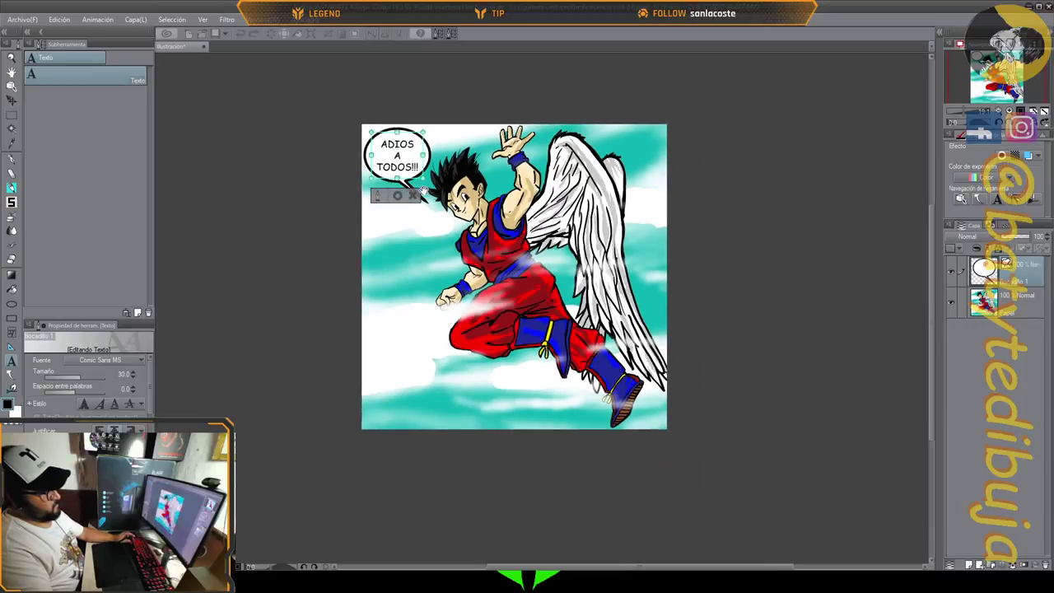
pyautogui.scroll(-1, 428, 206)
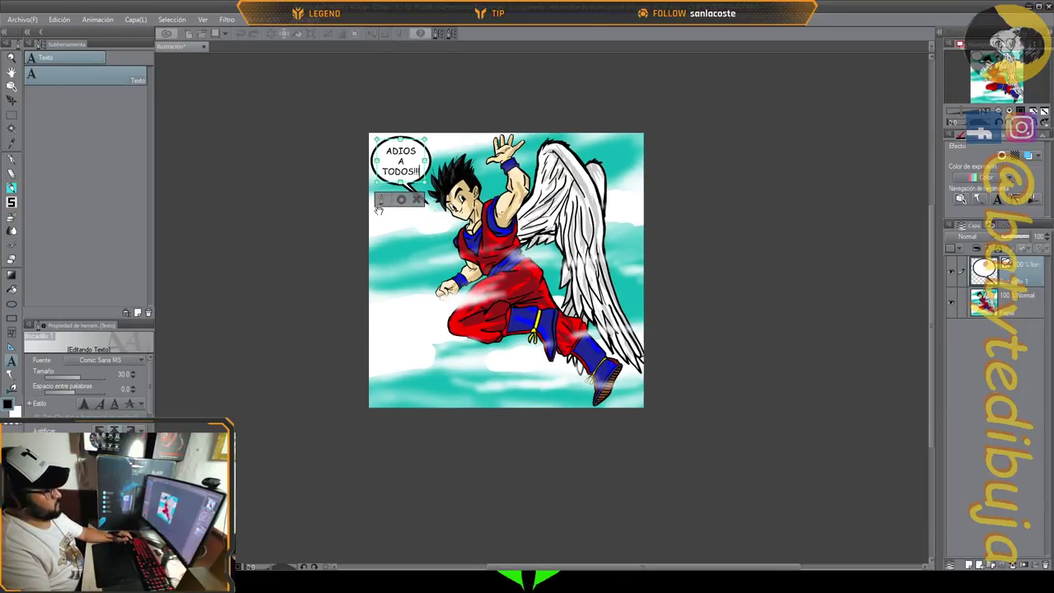
pyautogui.click(293, 234)
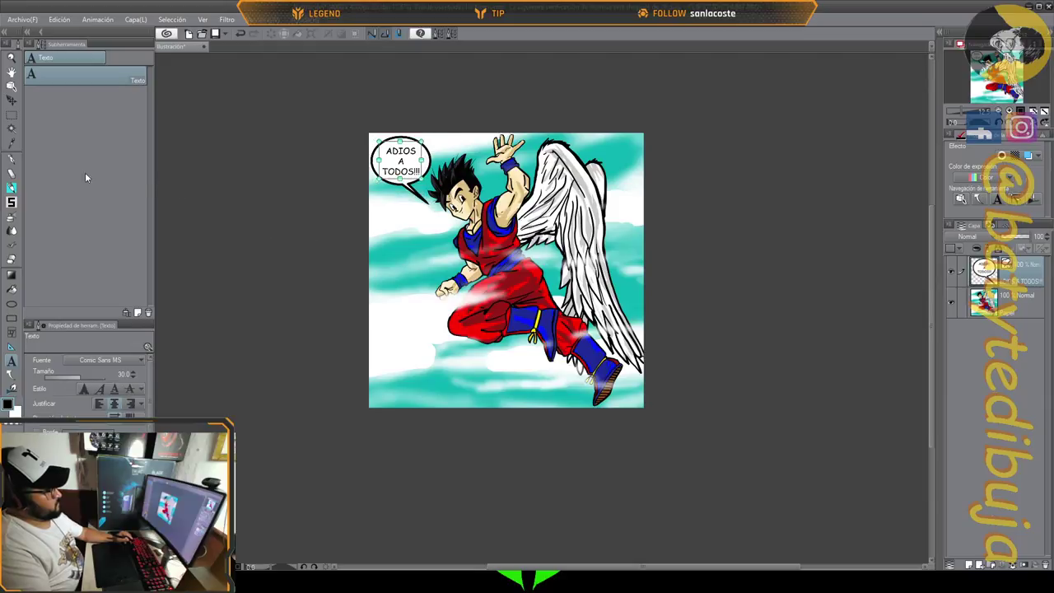
# Save the illustration as a JPG file named with the title "Adios a todos".
pyautogui.click(11, 129)
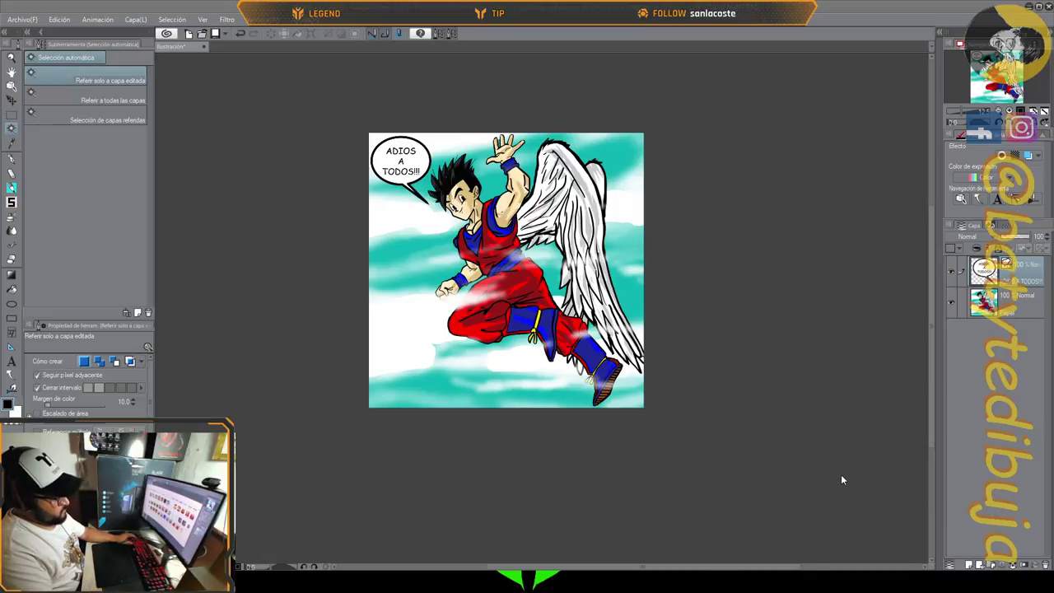
pyautogui.click(27, 20)
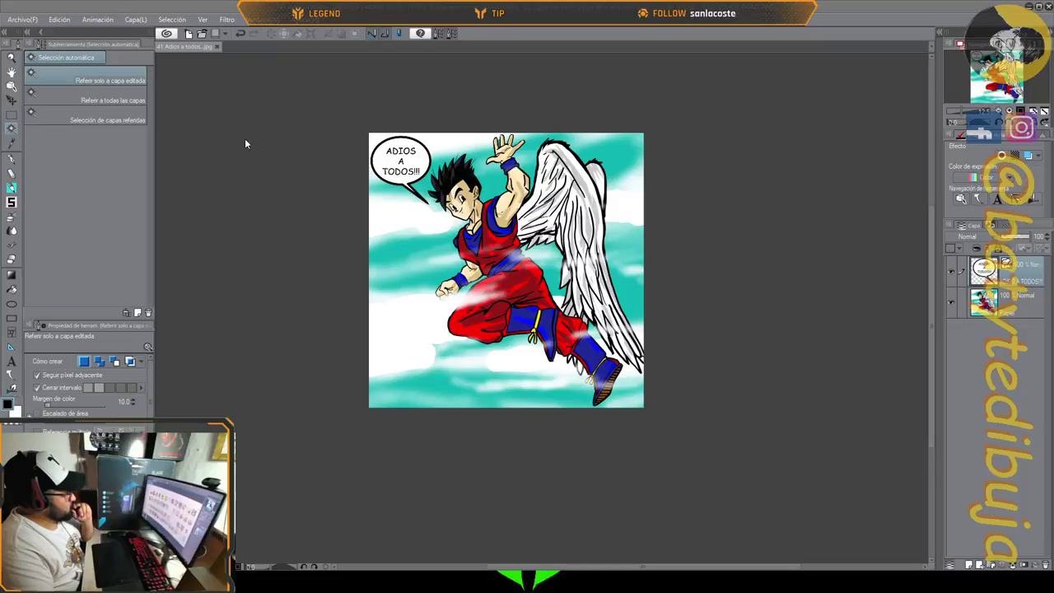
# Open Banner.png, copy its logo banner into the illustration and move it to the canvas's lower-left corner.
pyautogui.doubleClick(339, 200)
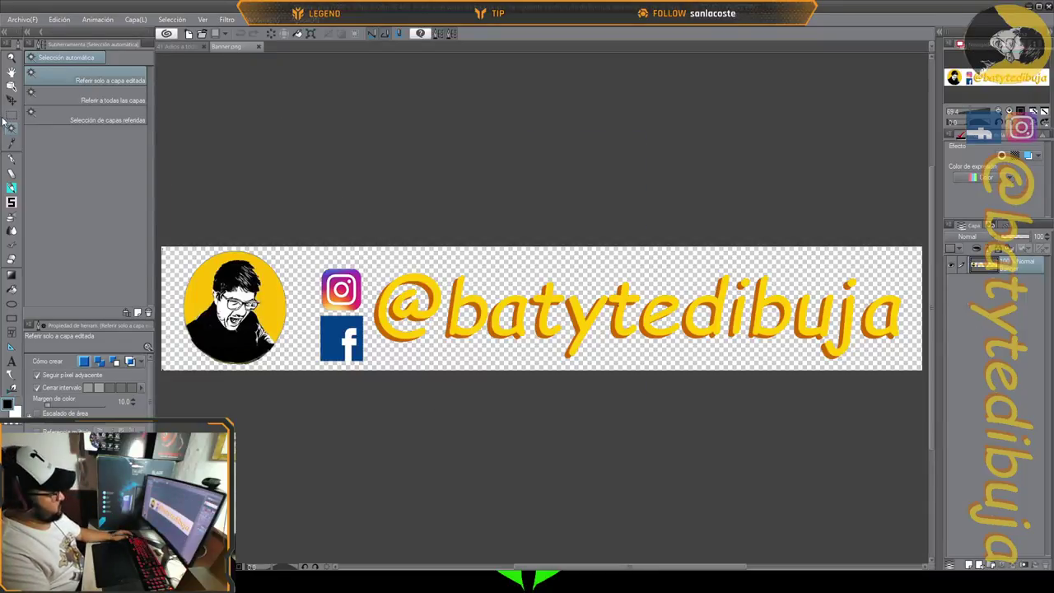
pyautogui.click(11, 98)
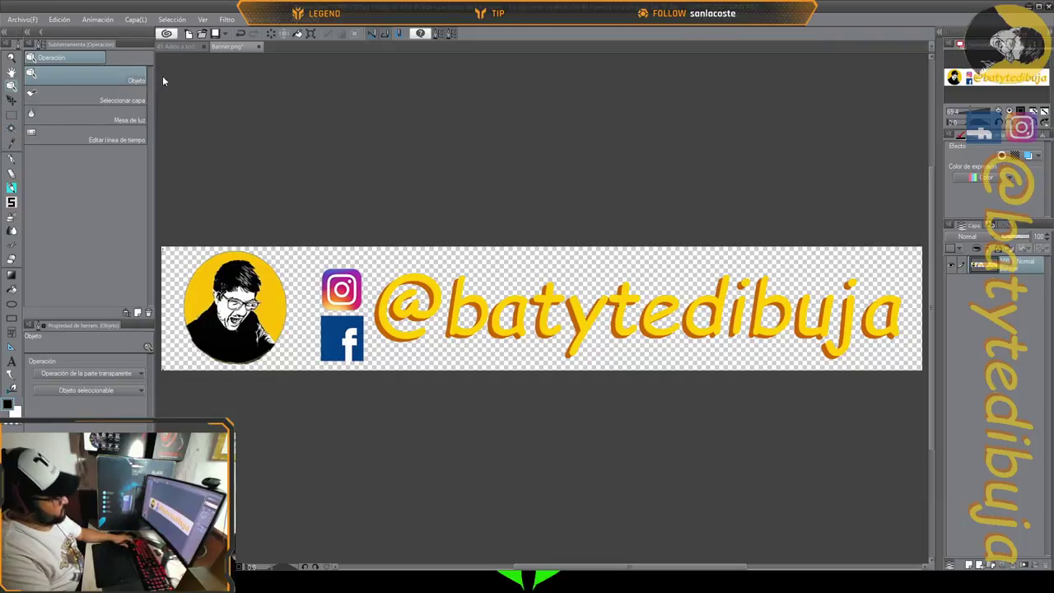
pyautogui.click(186, 46)
pyautogui.hotkey('ctrl', 'v')
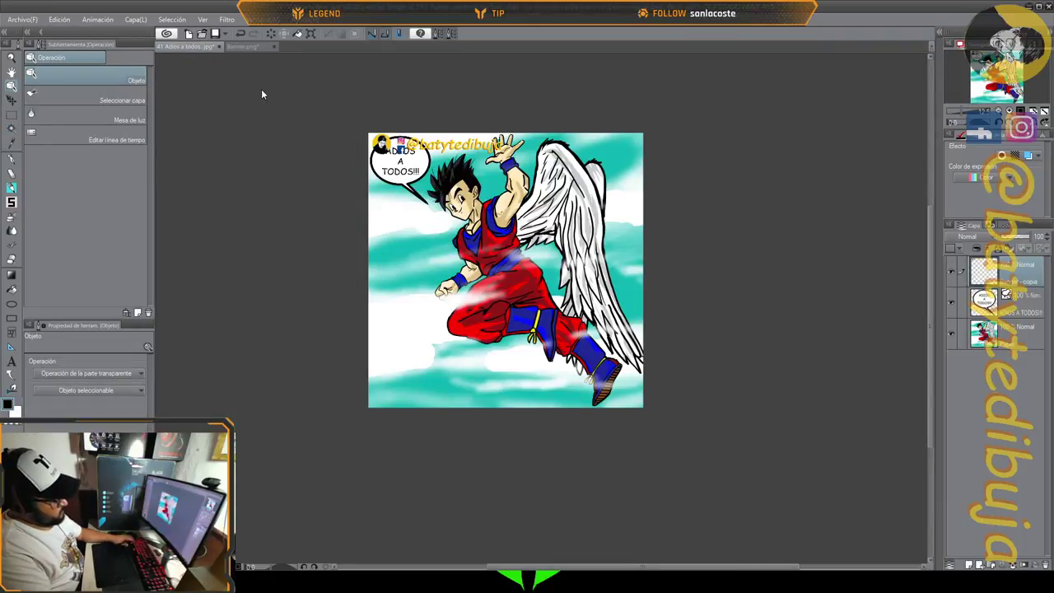
pyautogui.moveTo(384, 144); pyautogui.dragTo(388, 391)
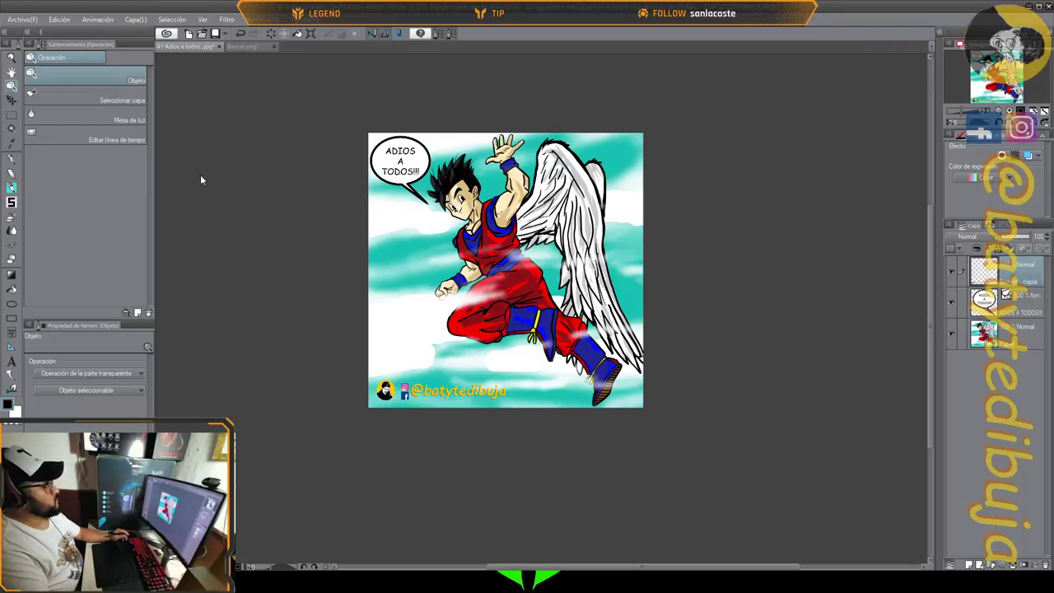
# Save the illustration with the added banner.
pyautogui.click(16, 20)
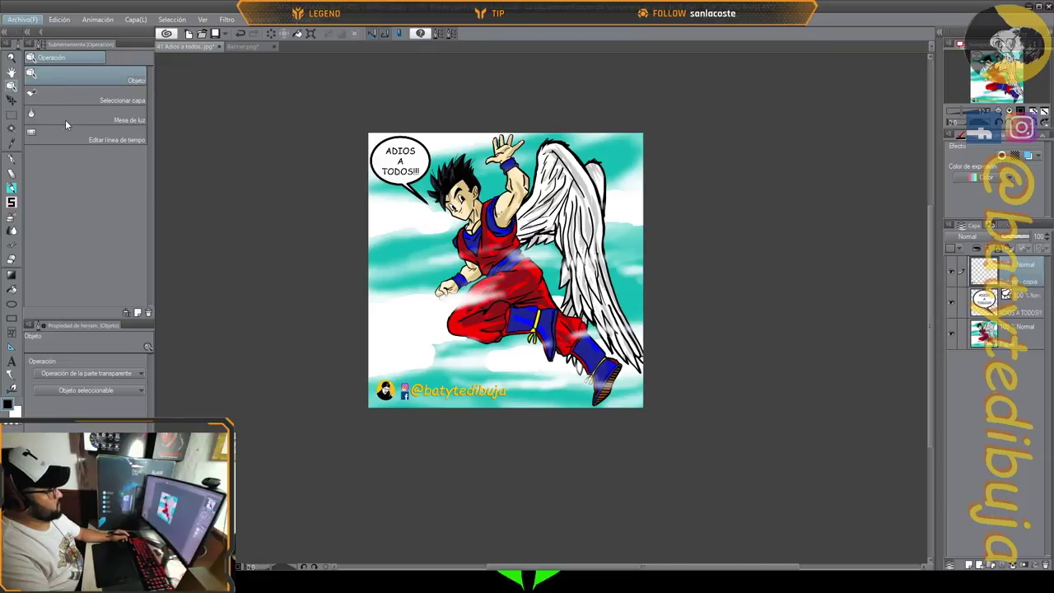